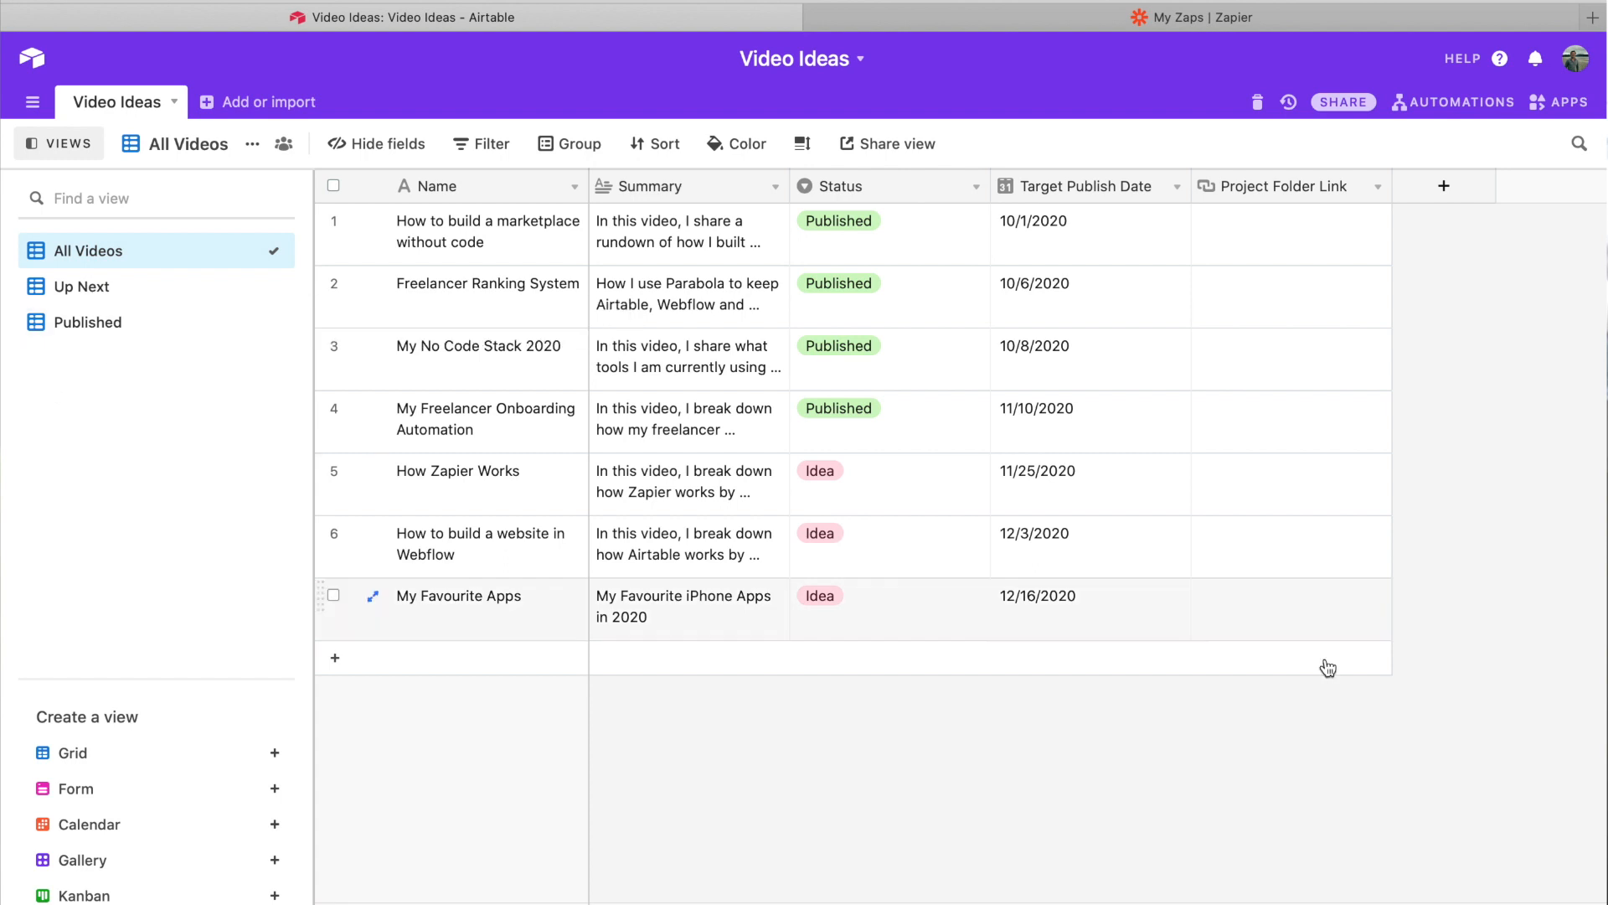
- In the All Videos view, set the How Zapier Works record's status to Up Next
left_click(83, 323)
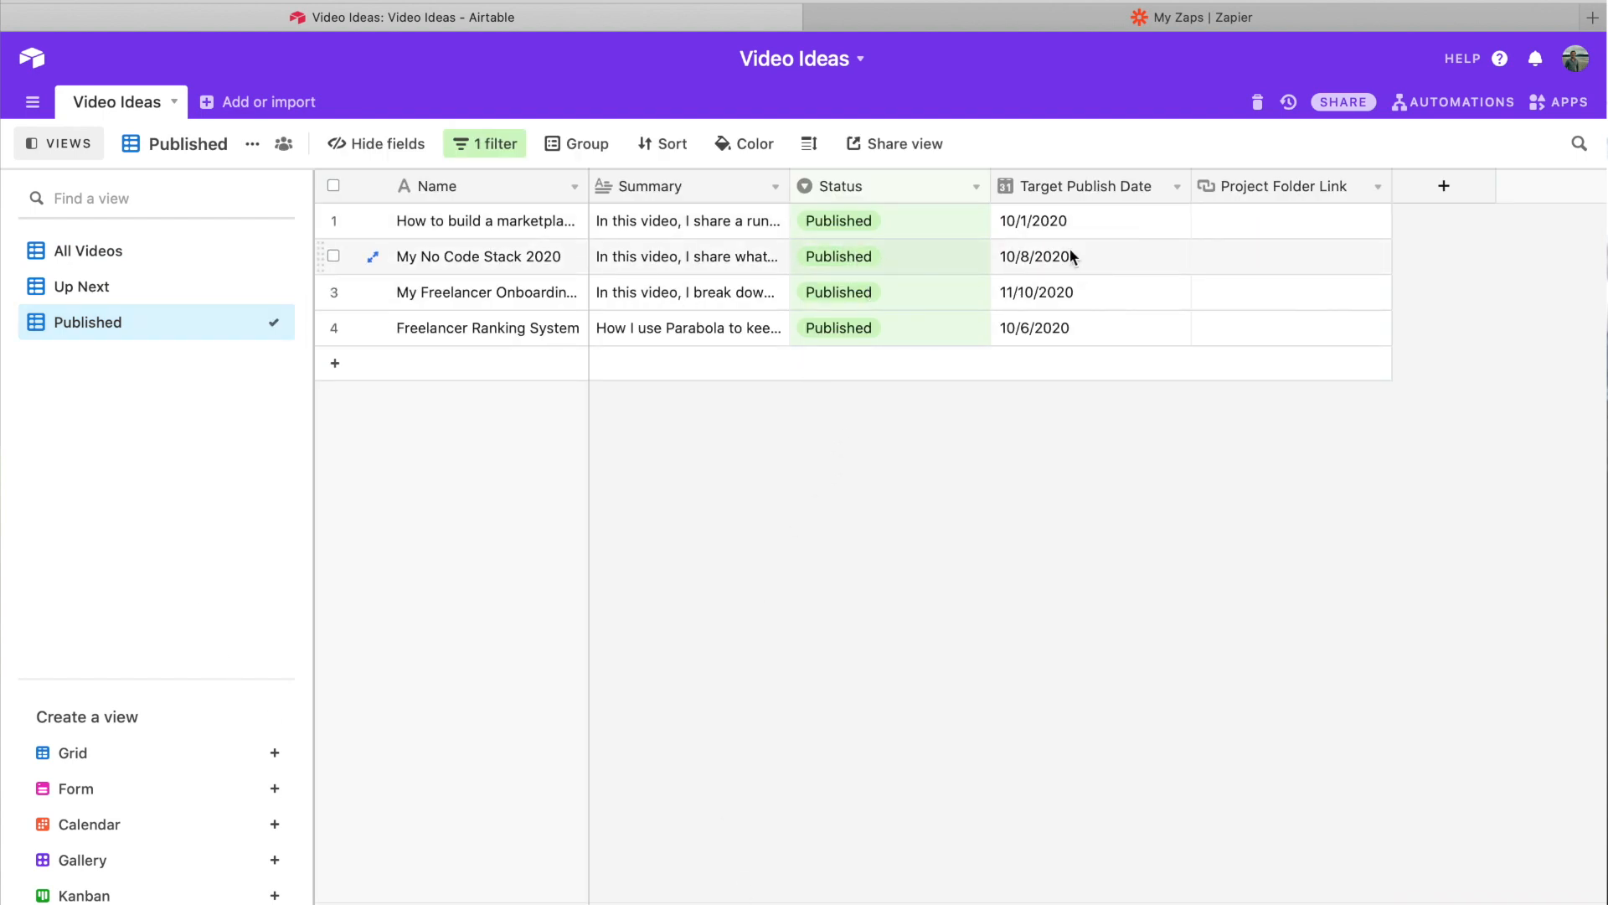
left_click(79, 290)
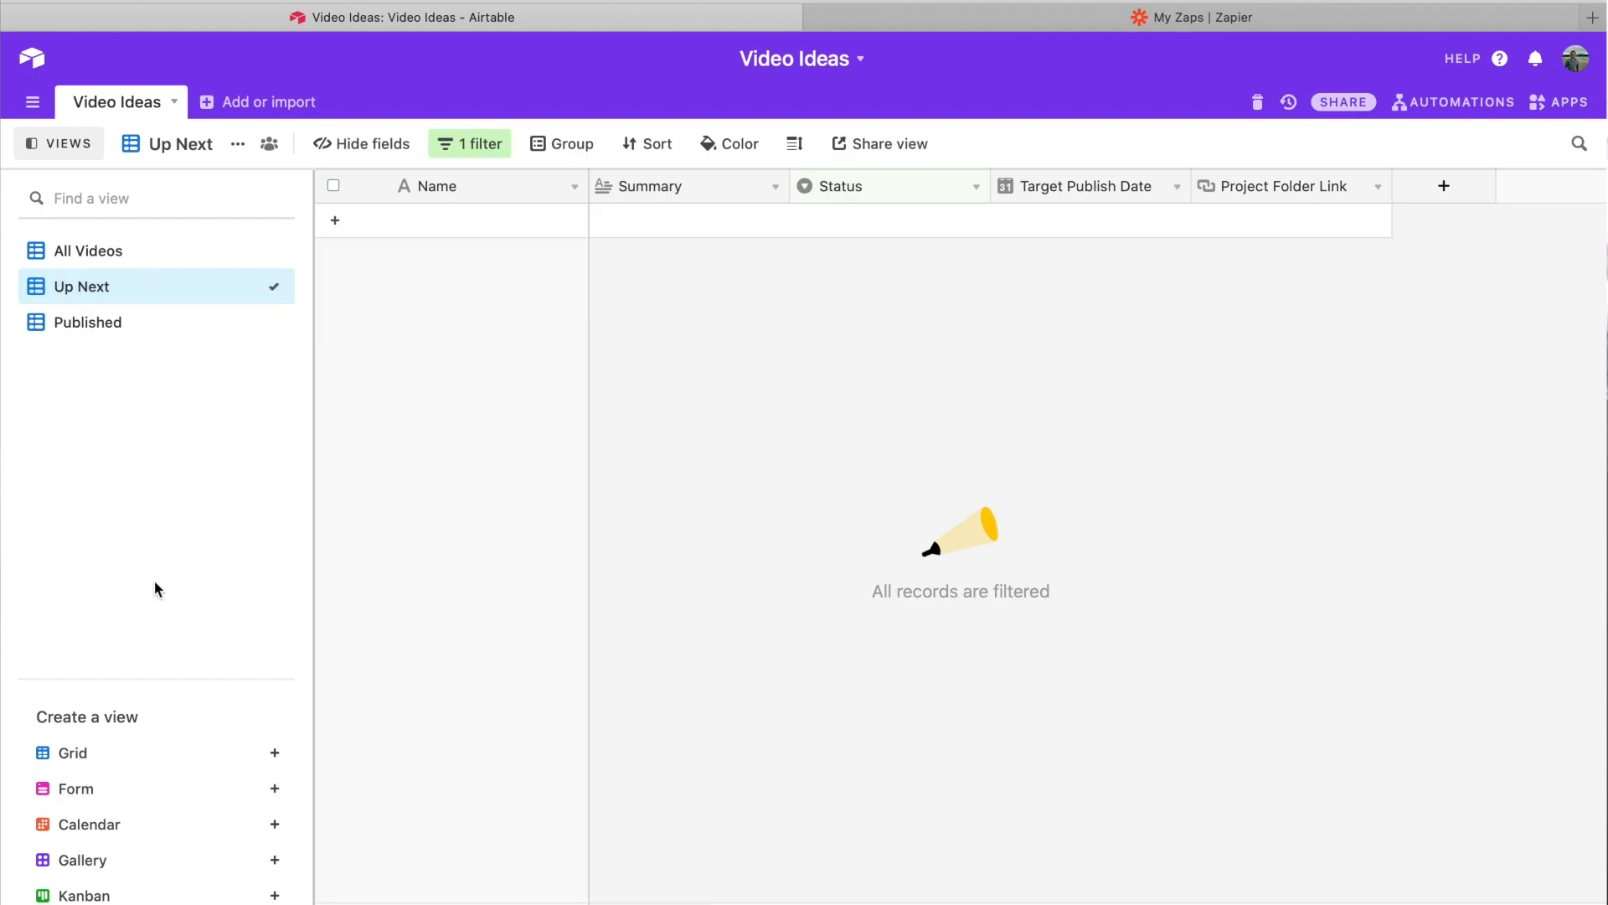
left_click(109, 256)
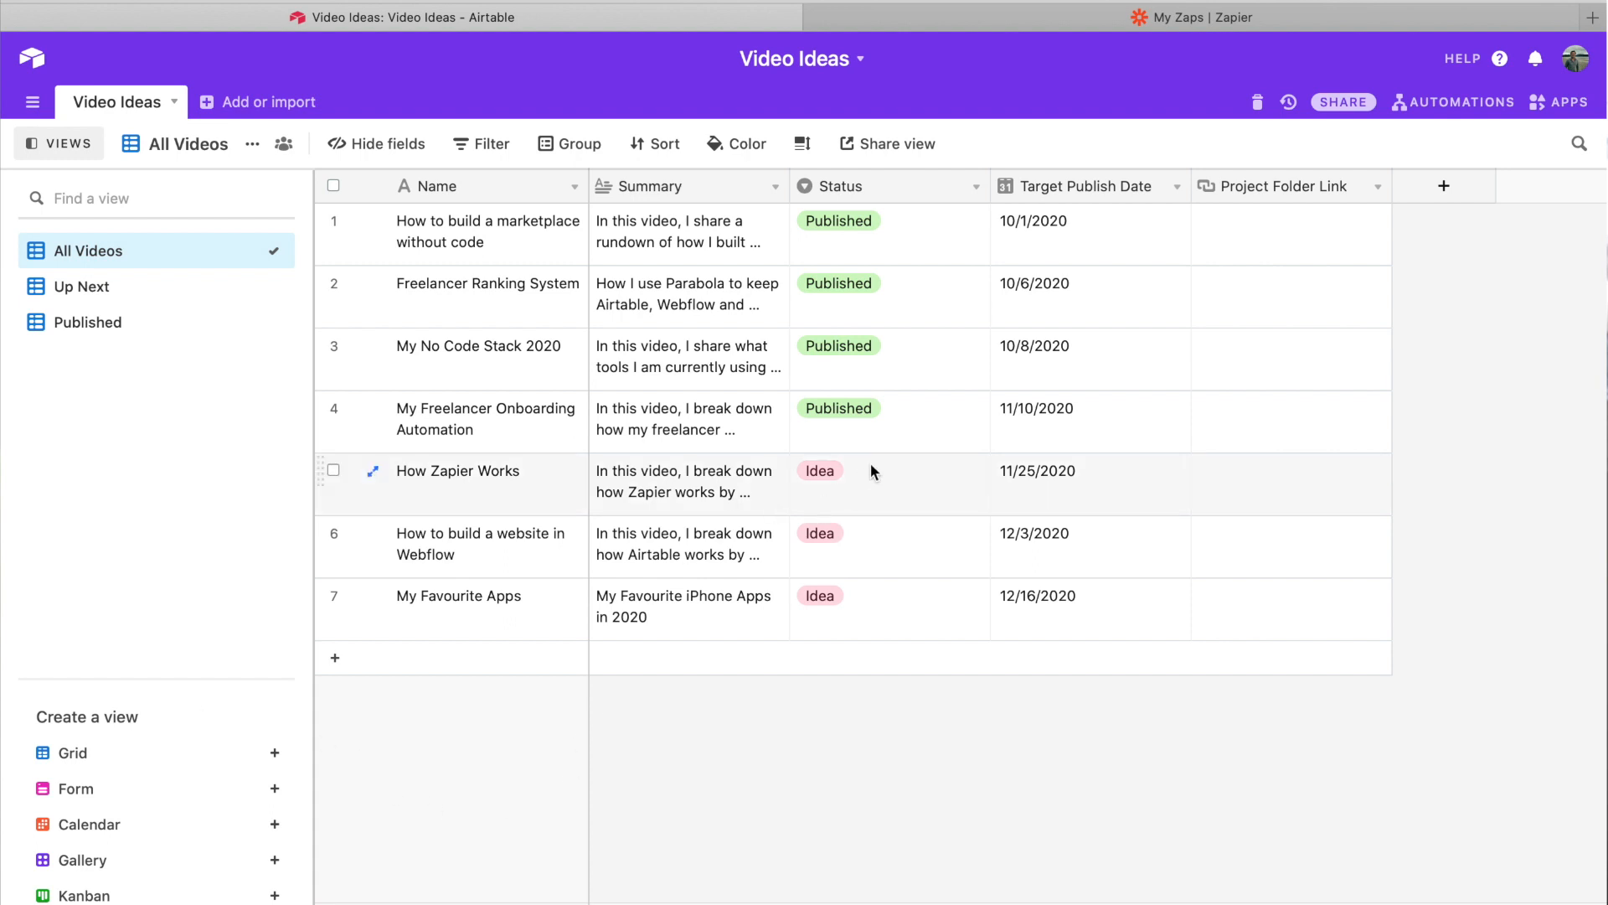
left_click(893, 468)
left_click(893, 468)
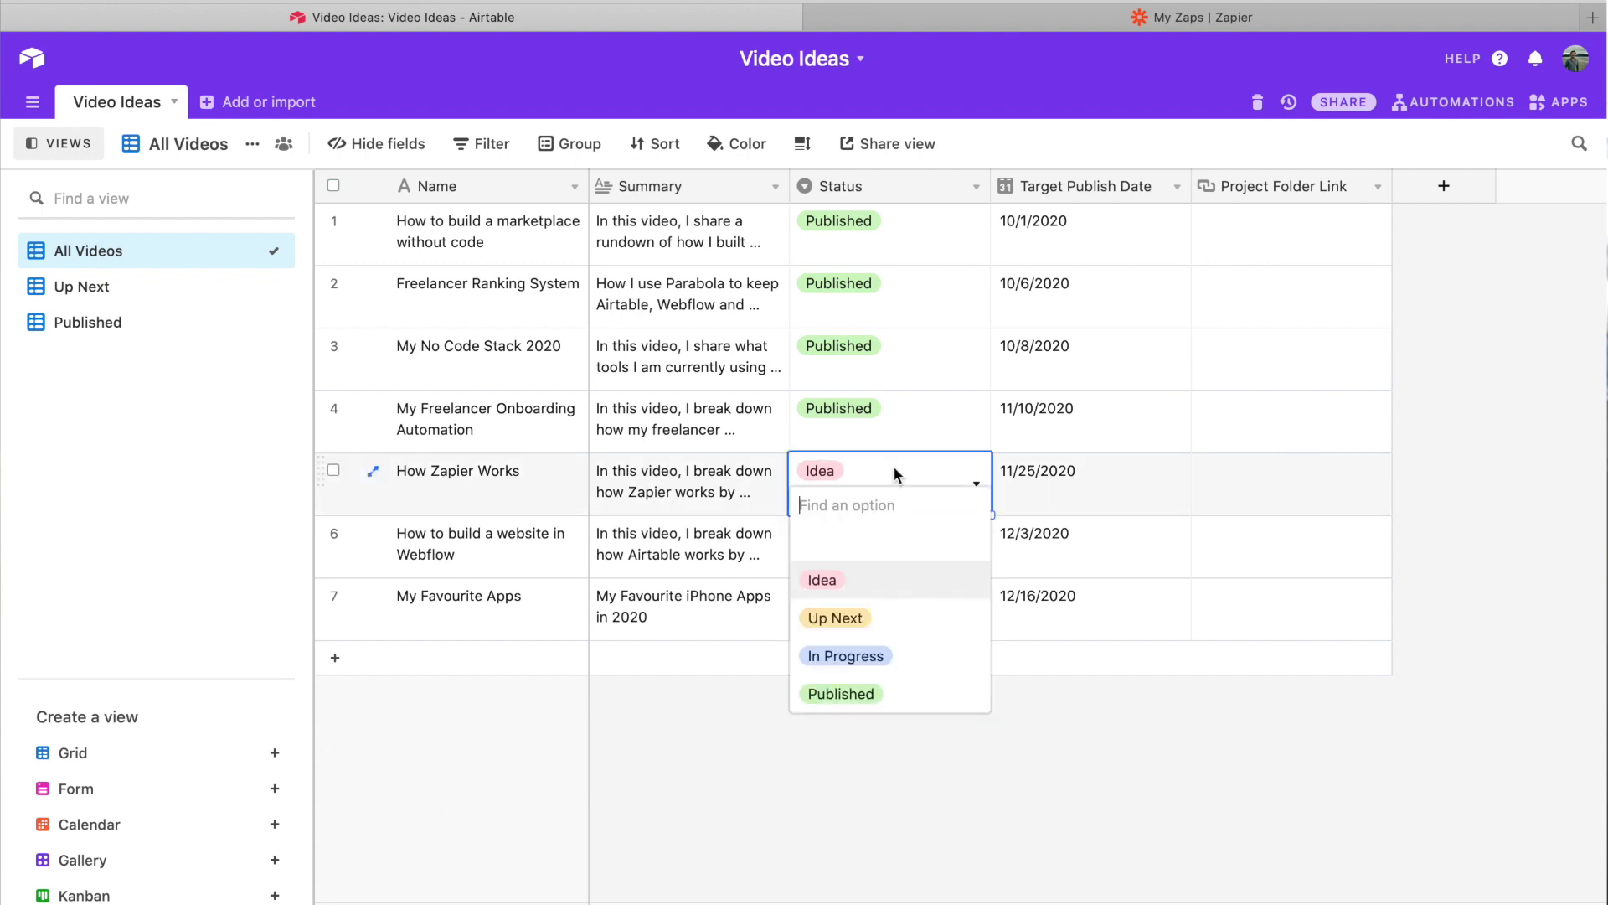
left_click(875, 618)
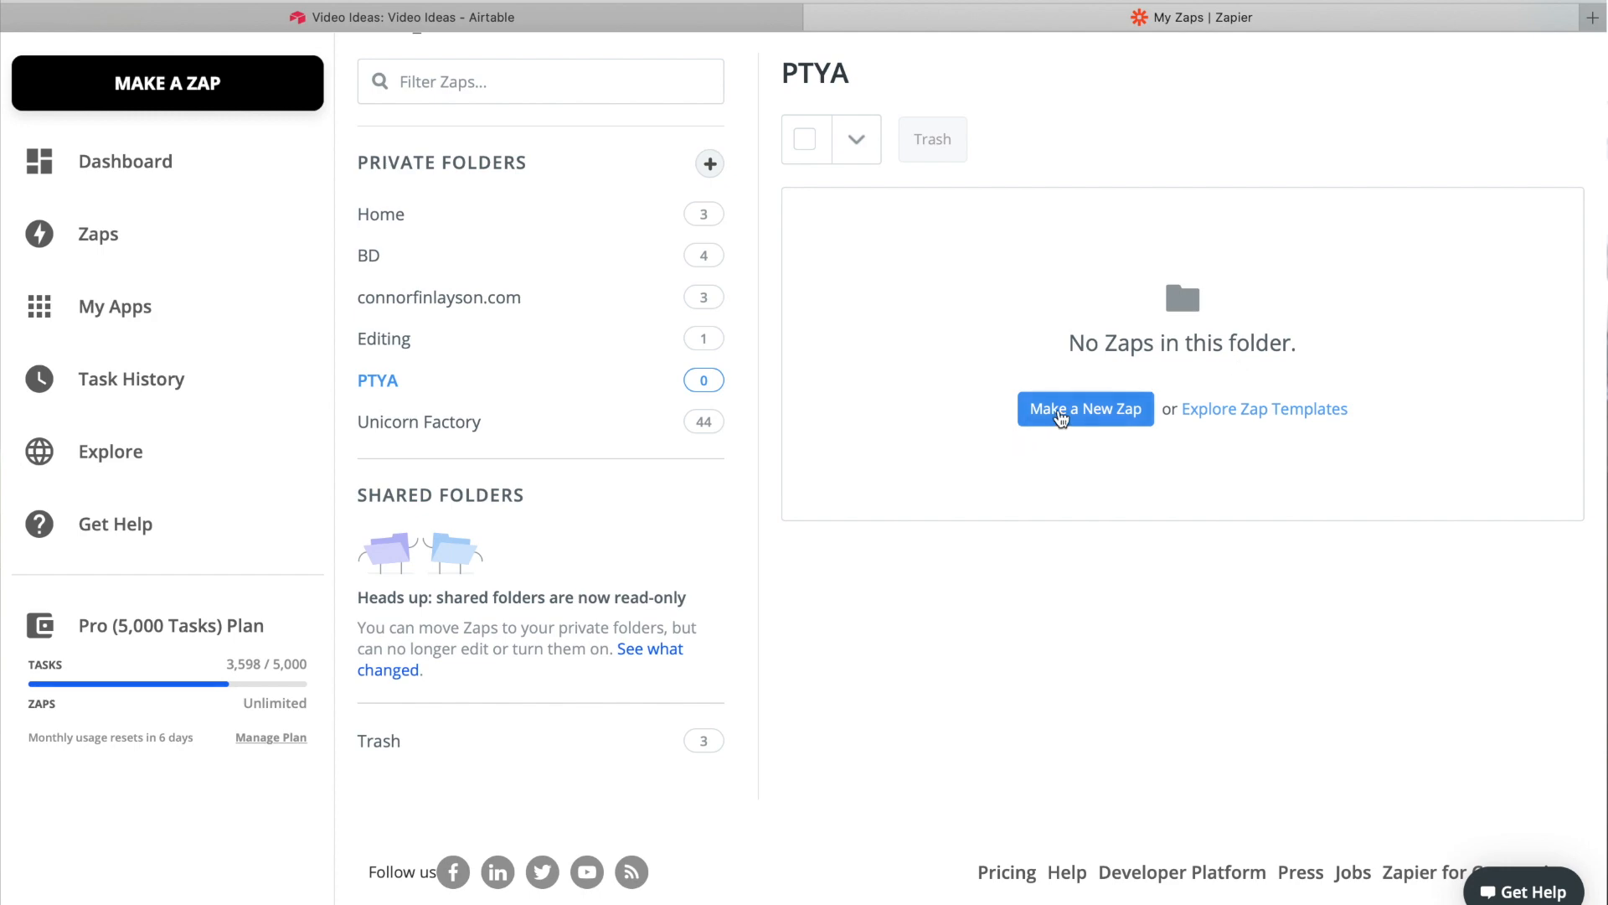
- In Zapier, create a new Zap in the PTYA folder, triggered by Airtable's New Record in View event, using the connected Airtable account
left_click(1061, 415)
type("Airtable")
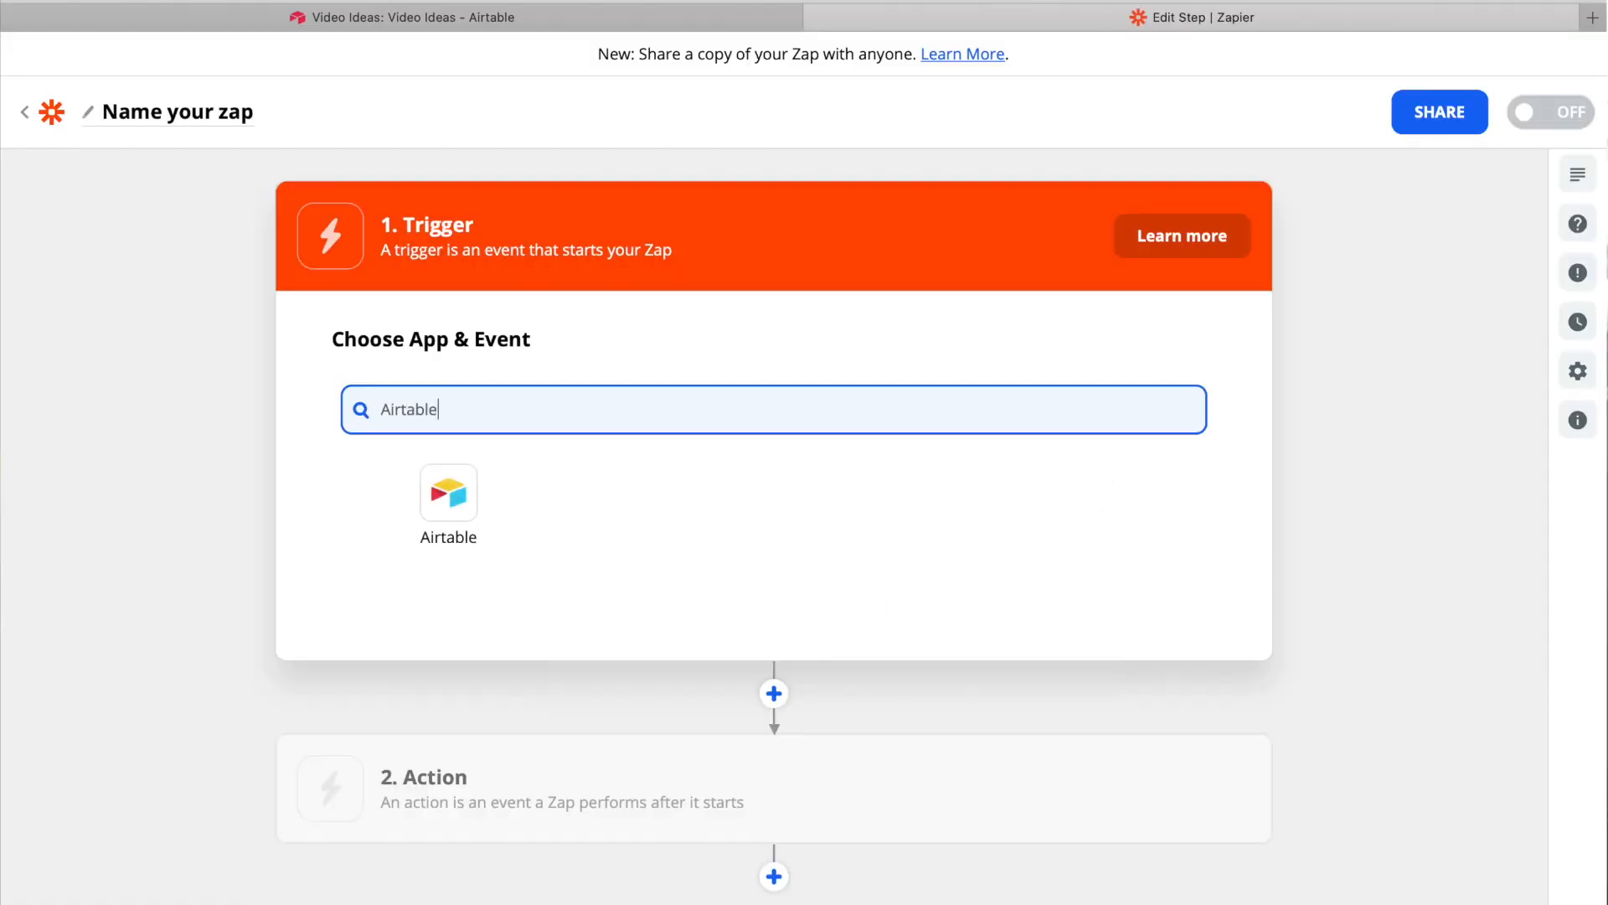
left_click(444, 503)
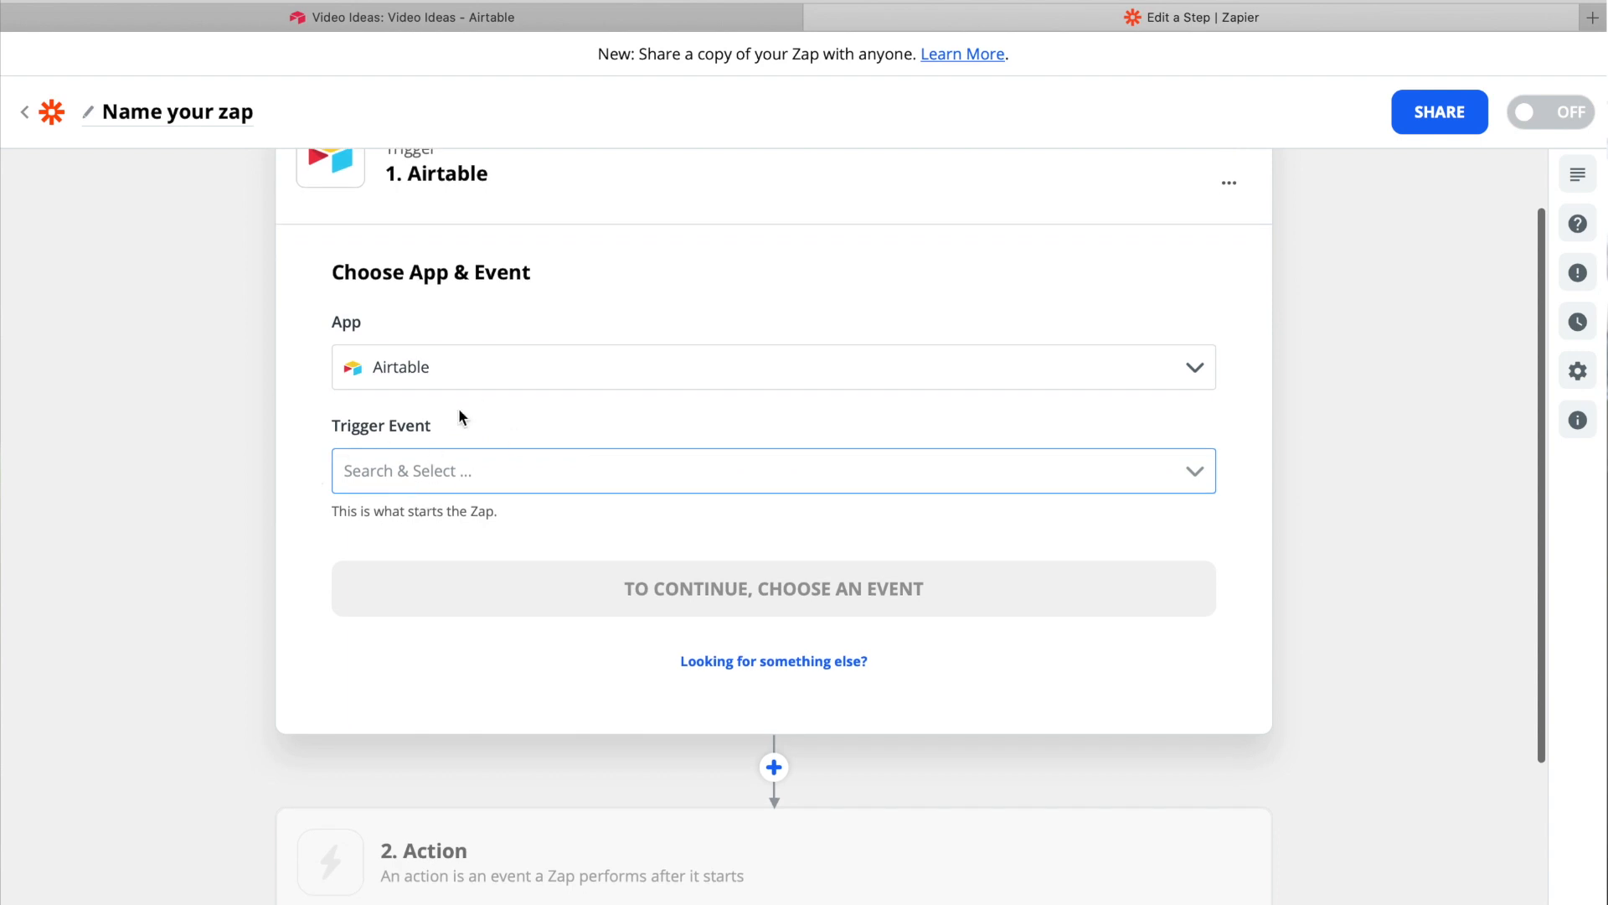
left_click(446, 469)
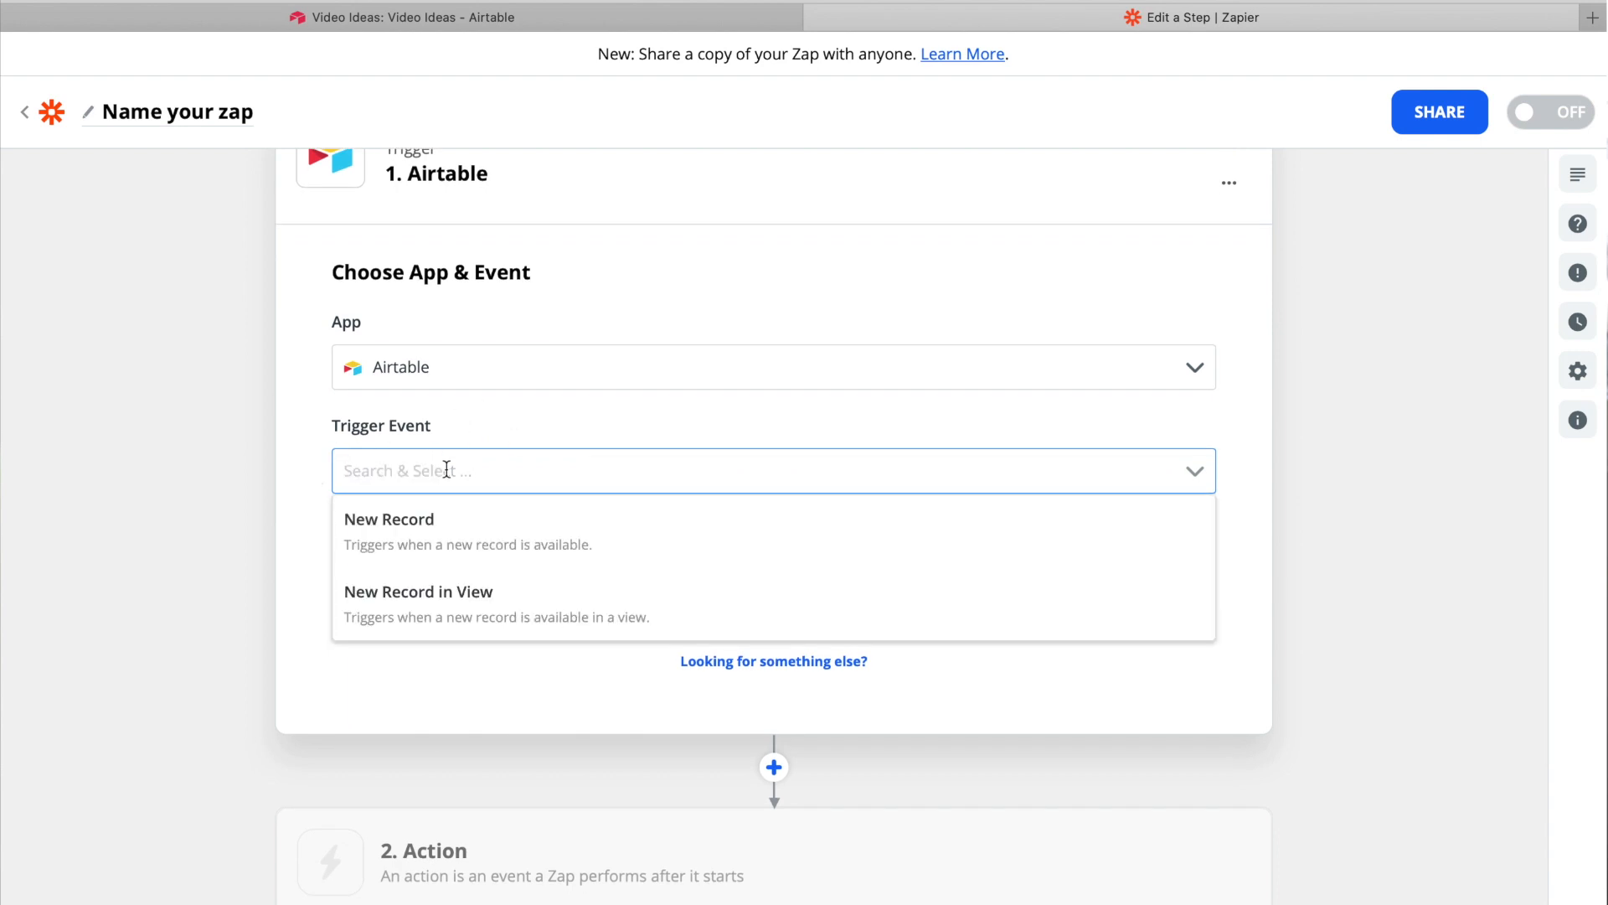
left_click(419, 602)
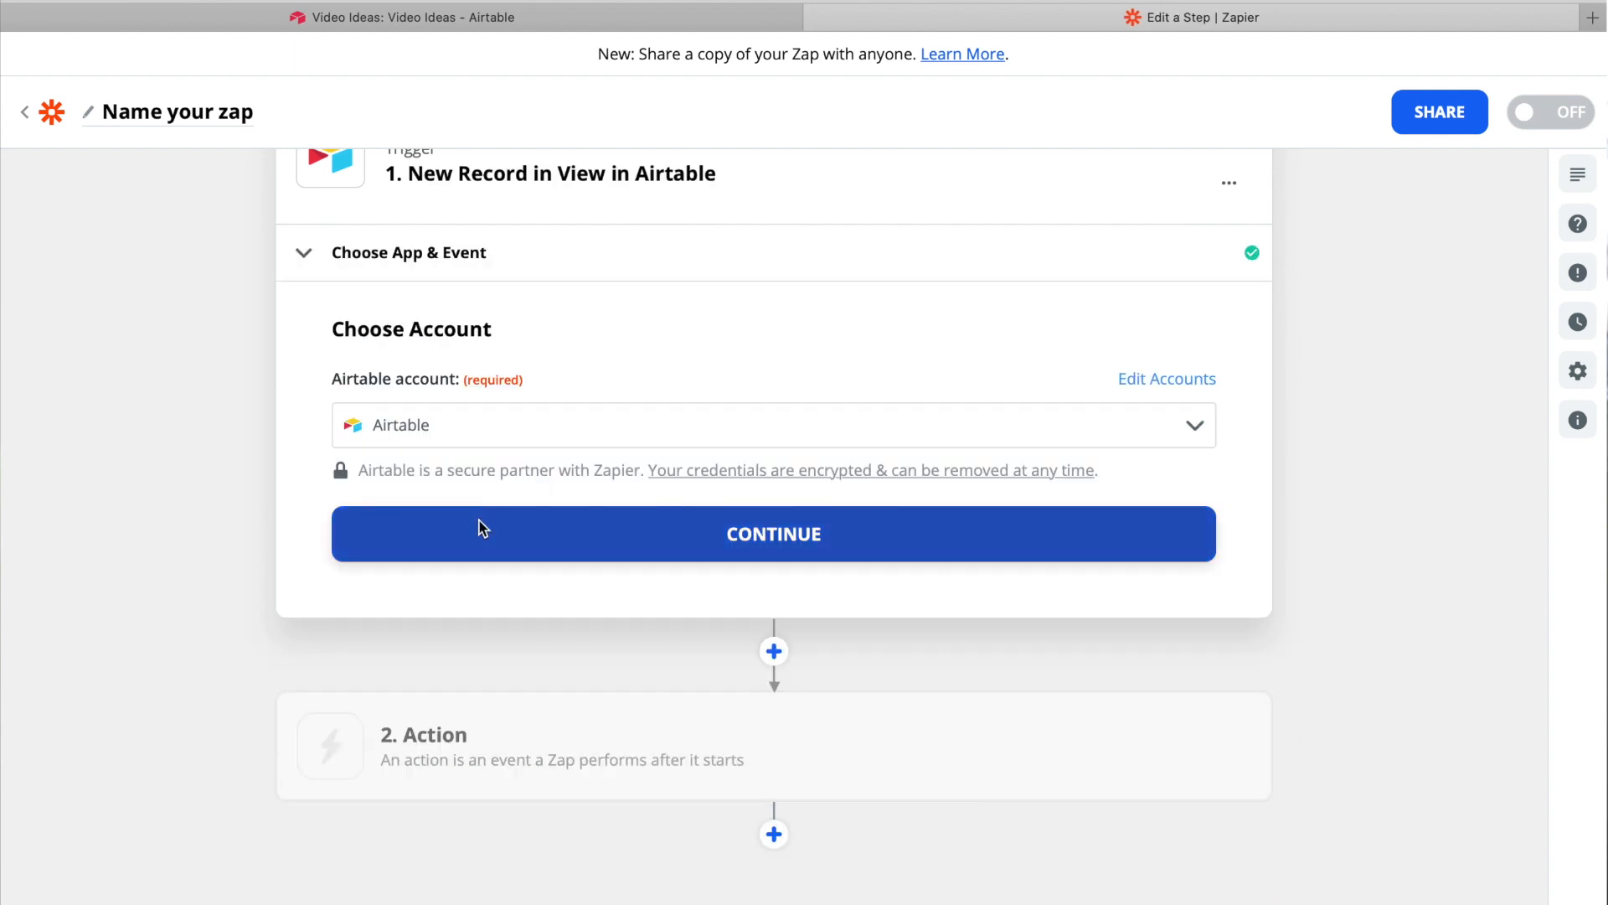
left_click(480, 522)
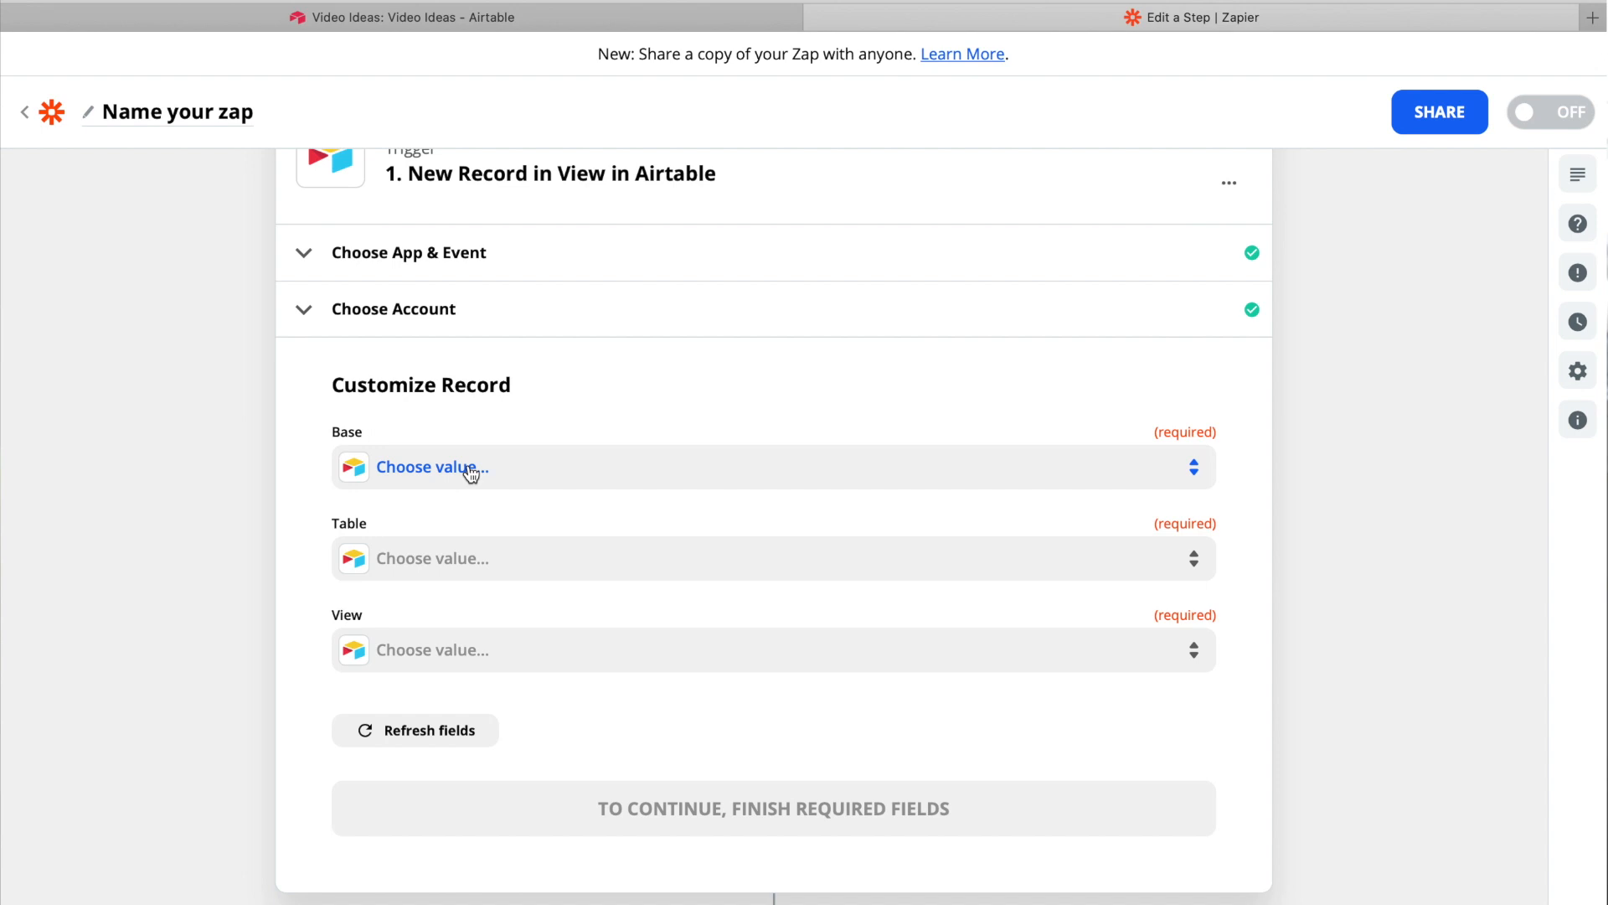
- Configure the trigger with the Video Ideas base, the Video Ideas table and the Up Next view
left_click(471, 474)
left_click(502, 649)
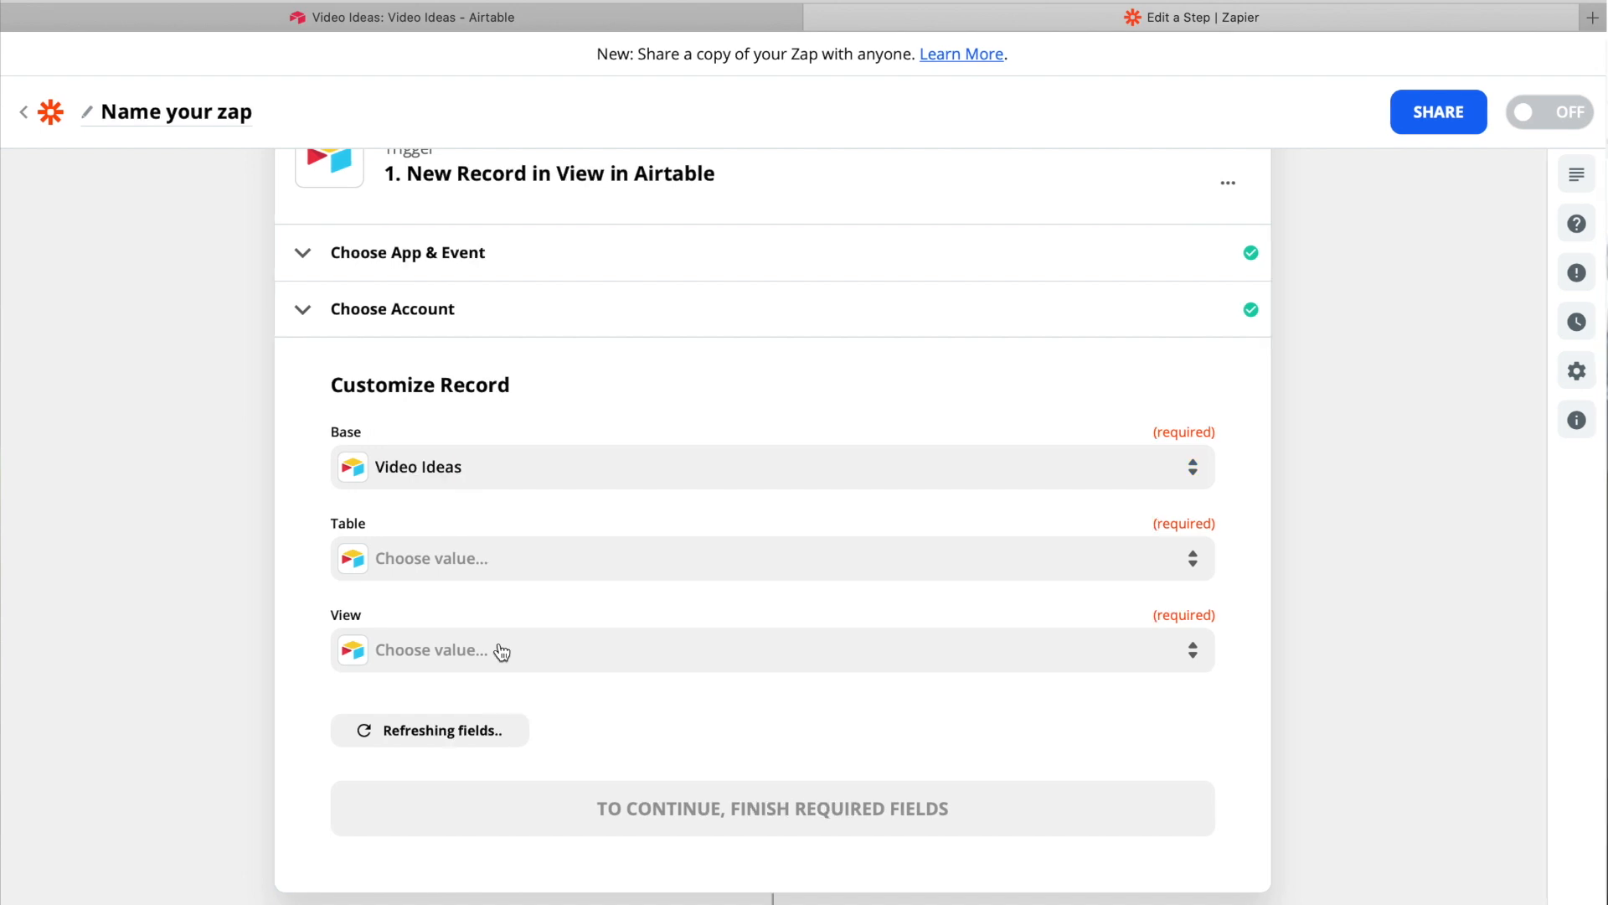
left_click(468, 569)
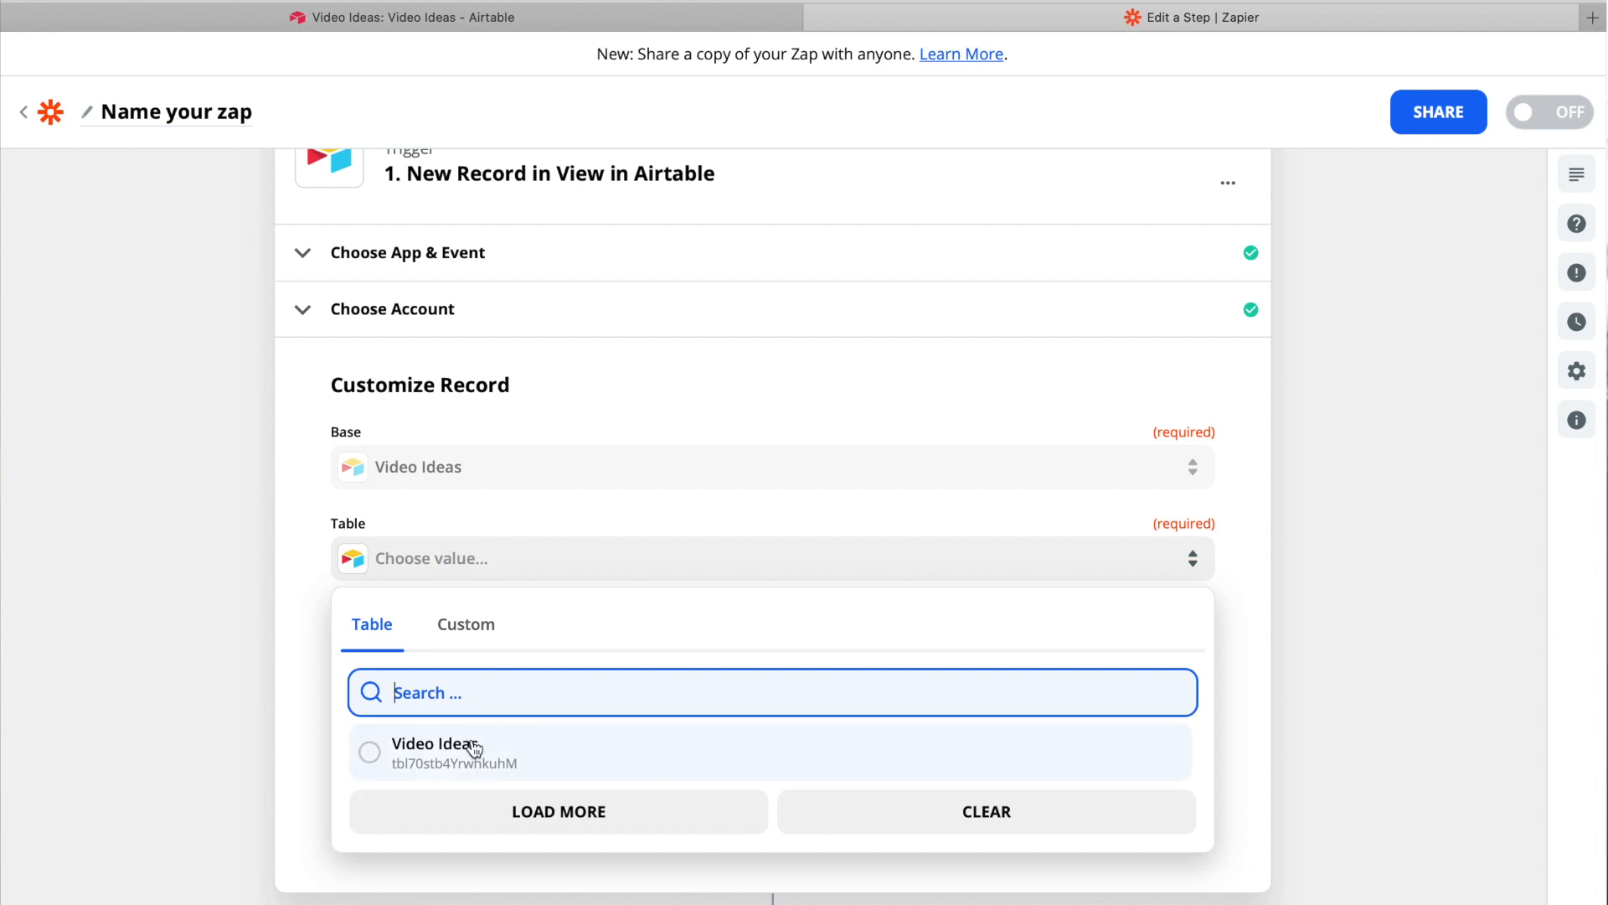
left_click(464, 25)
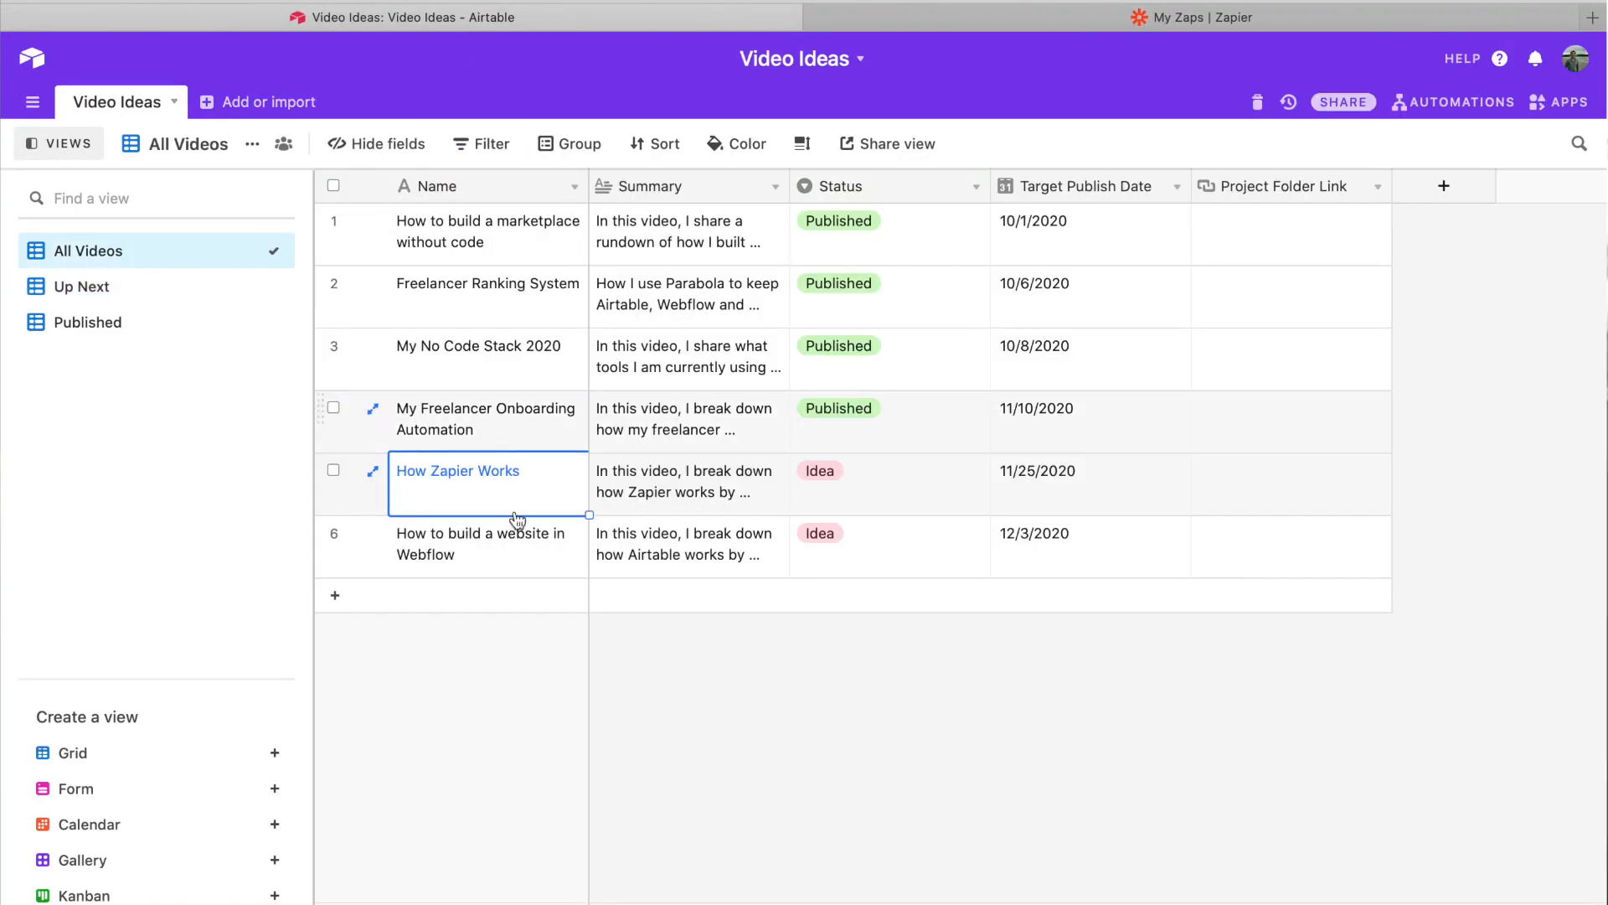
left_click(504, 710)
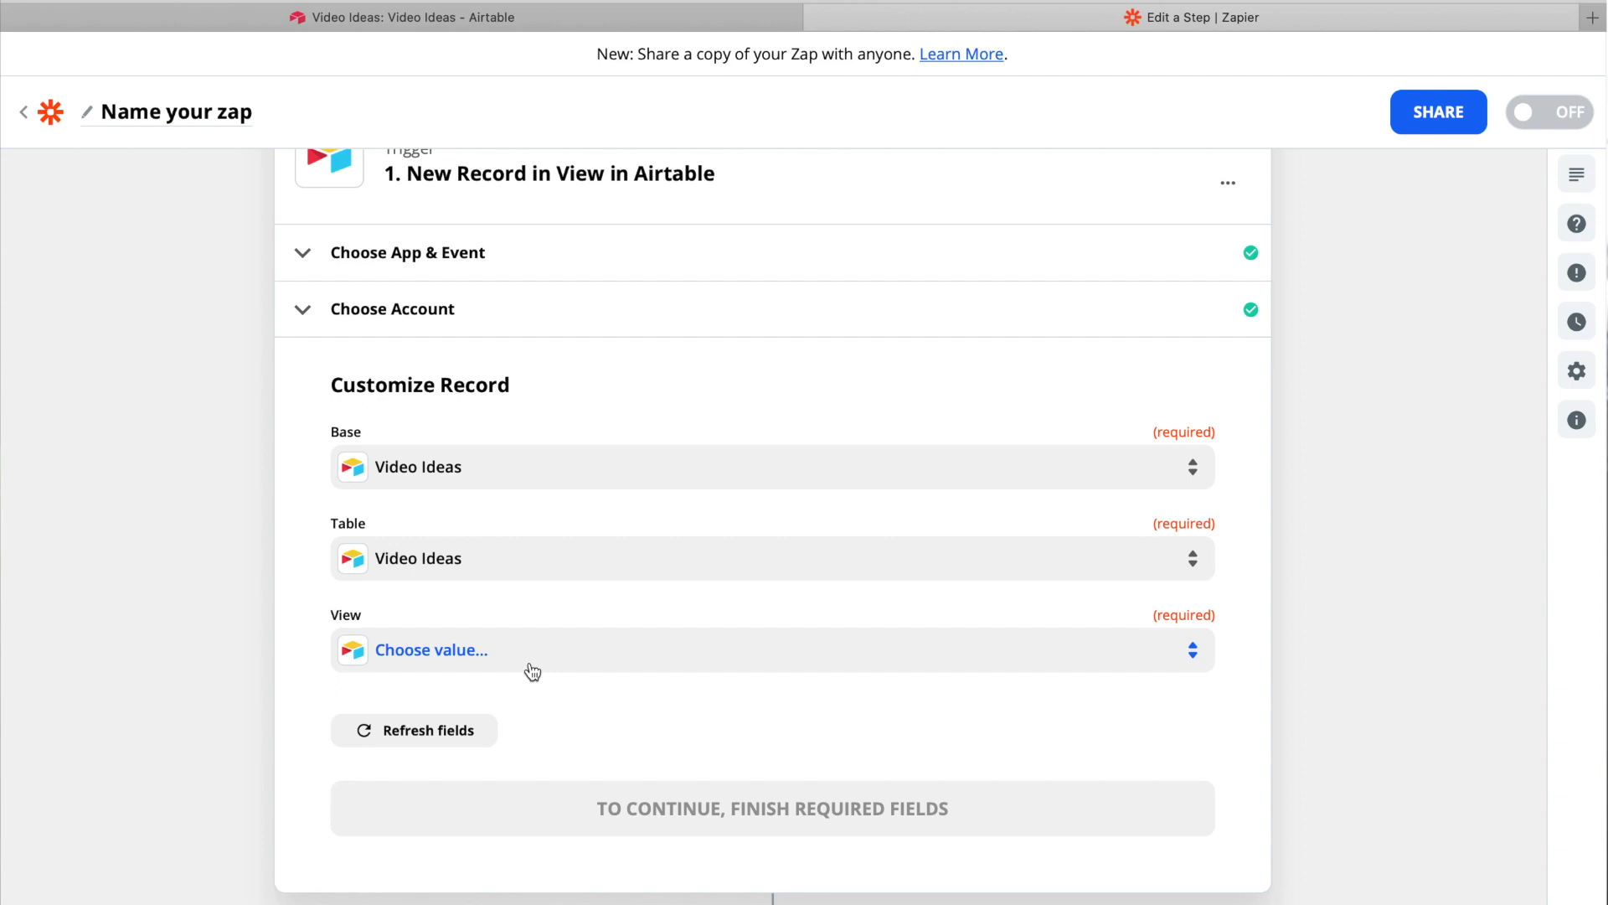
left_click(529, 665)
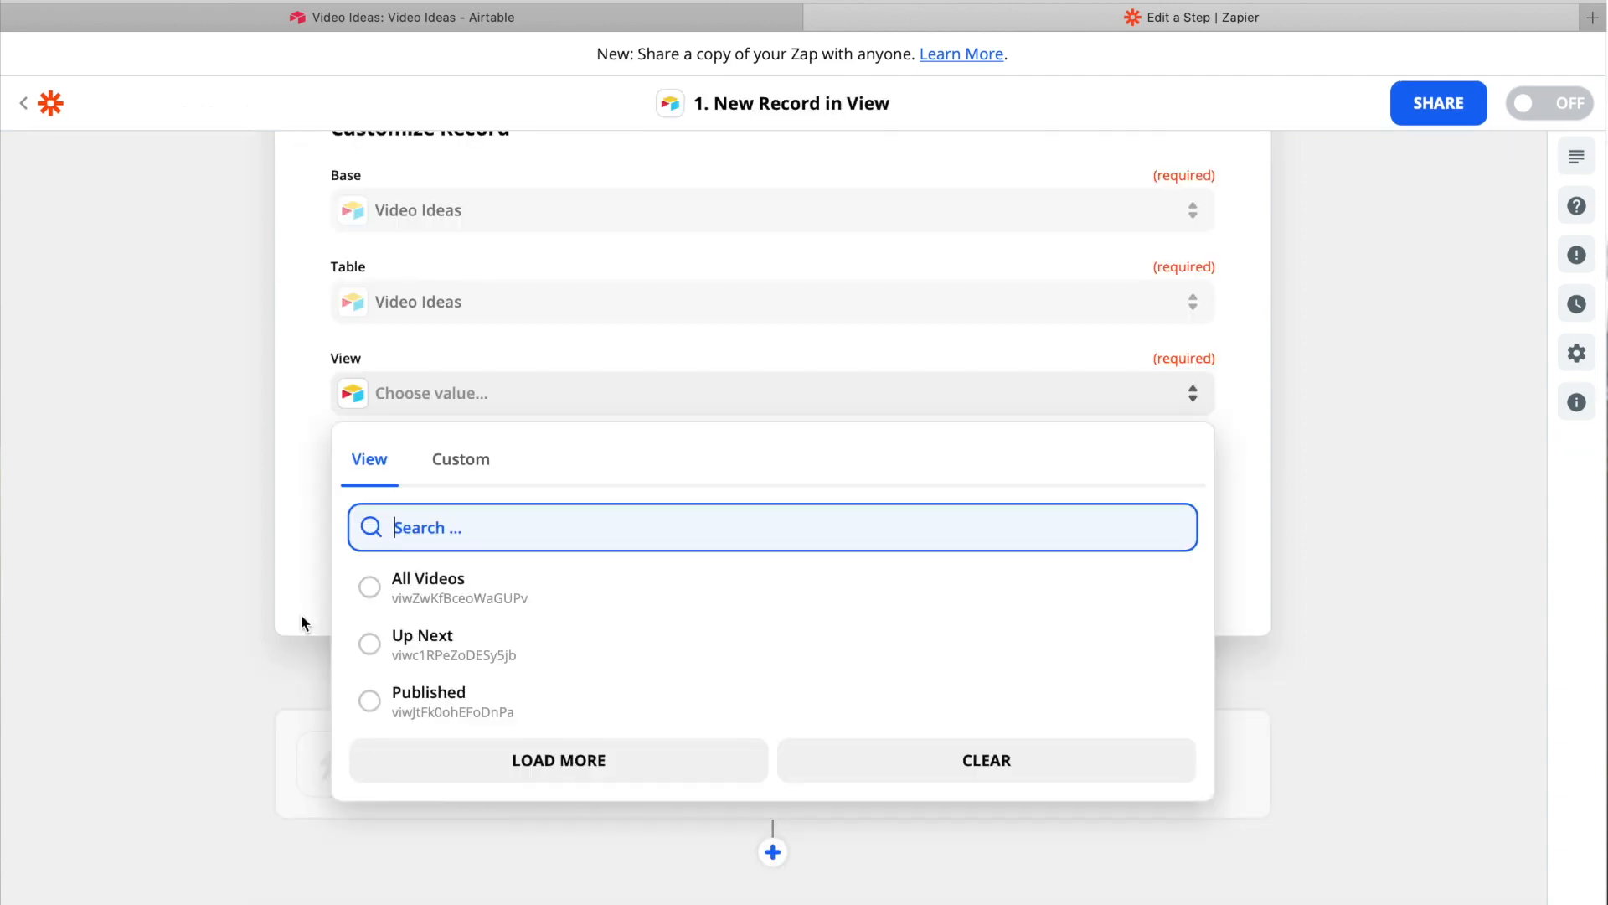
left_click(478, 658)
left_click(727, 563)
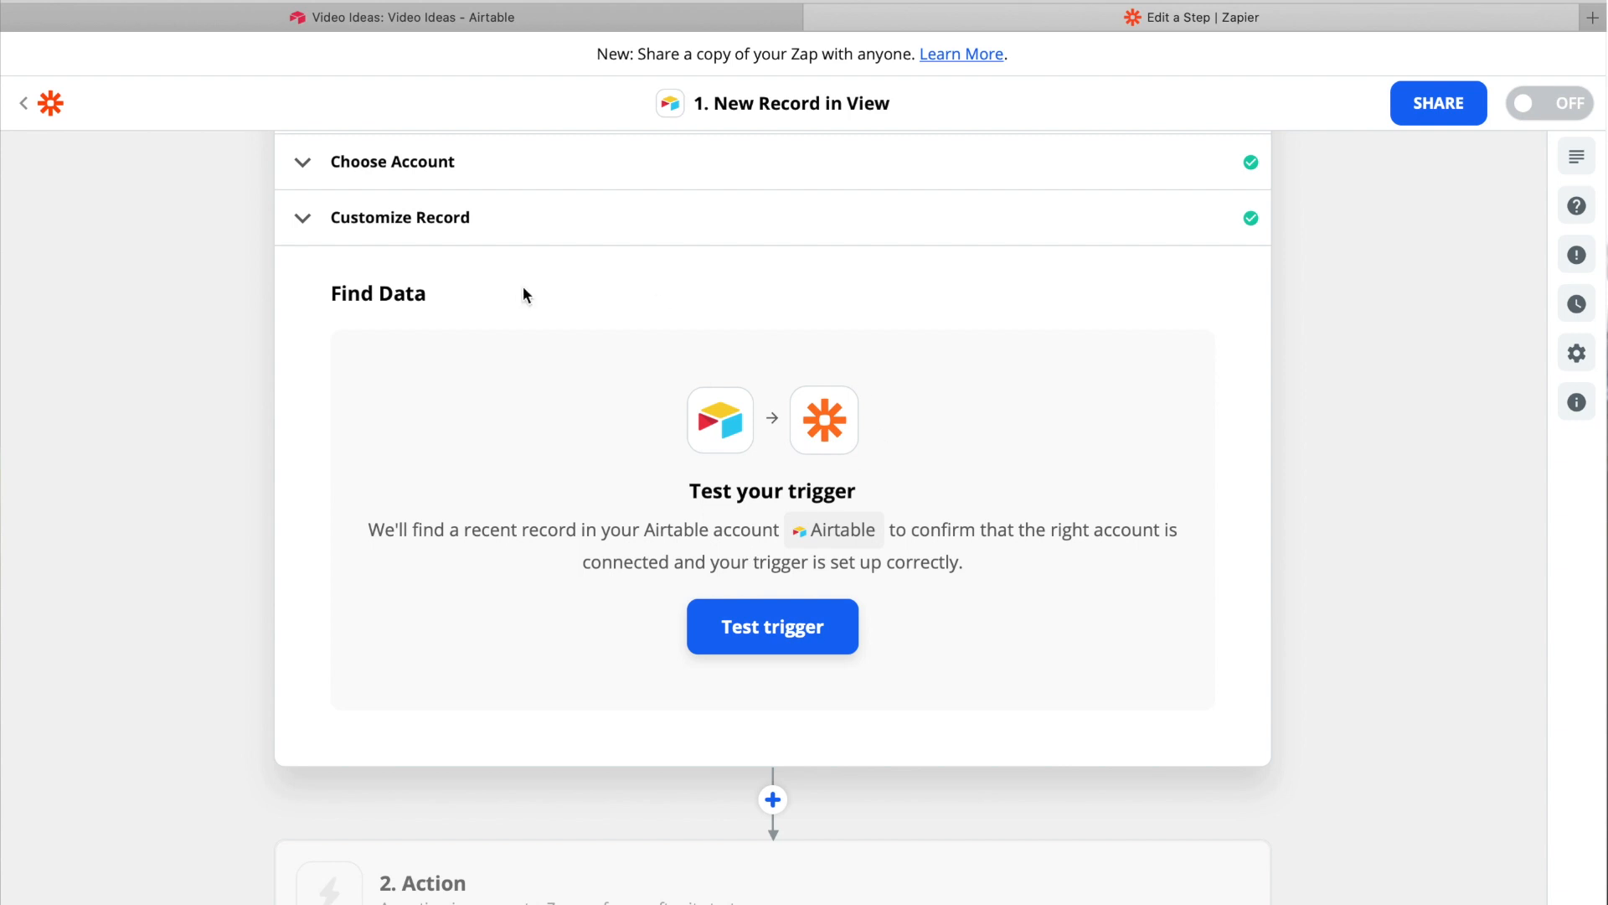
- Test the Airtable trigger, compare the sample record with the Up Next view in Airtable, and accept it
left_click(782, 631)
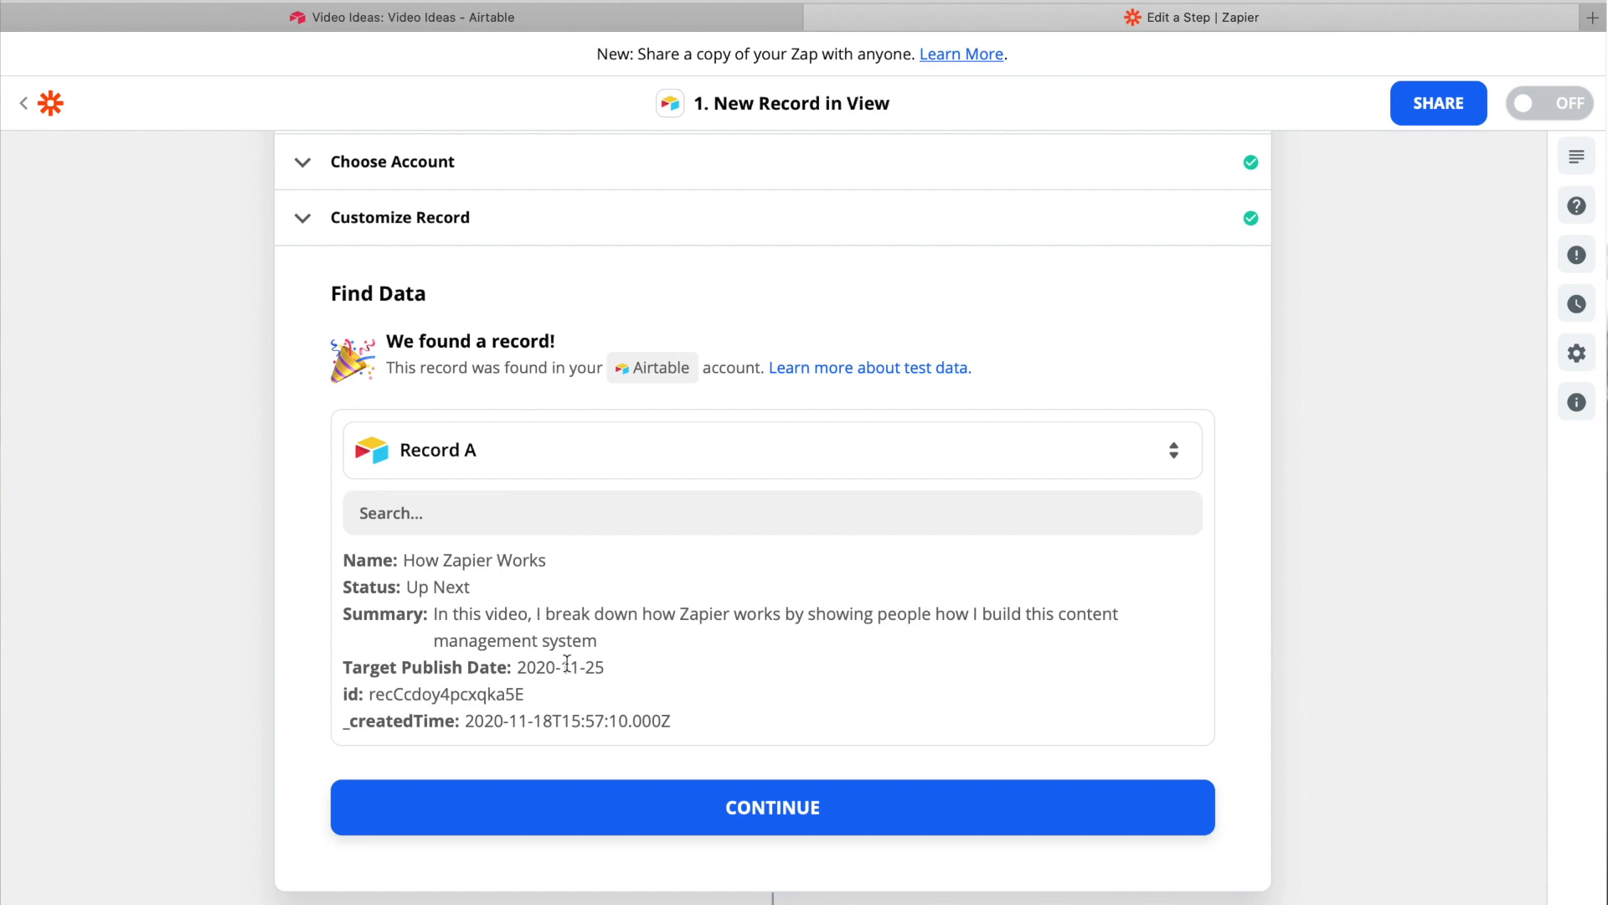
left_click(357, 25)
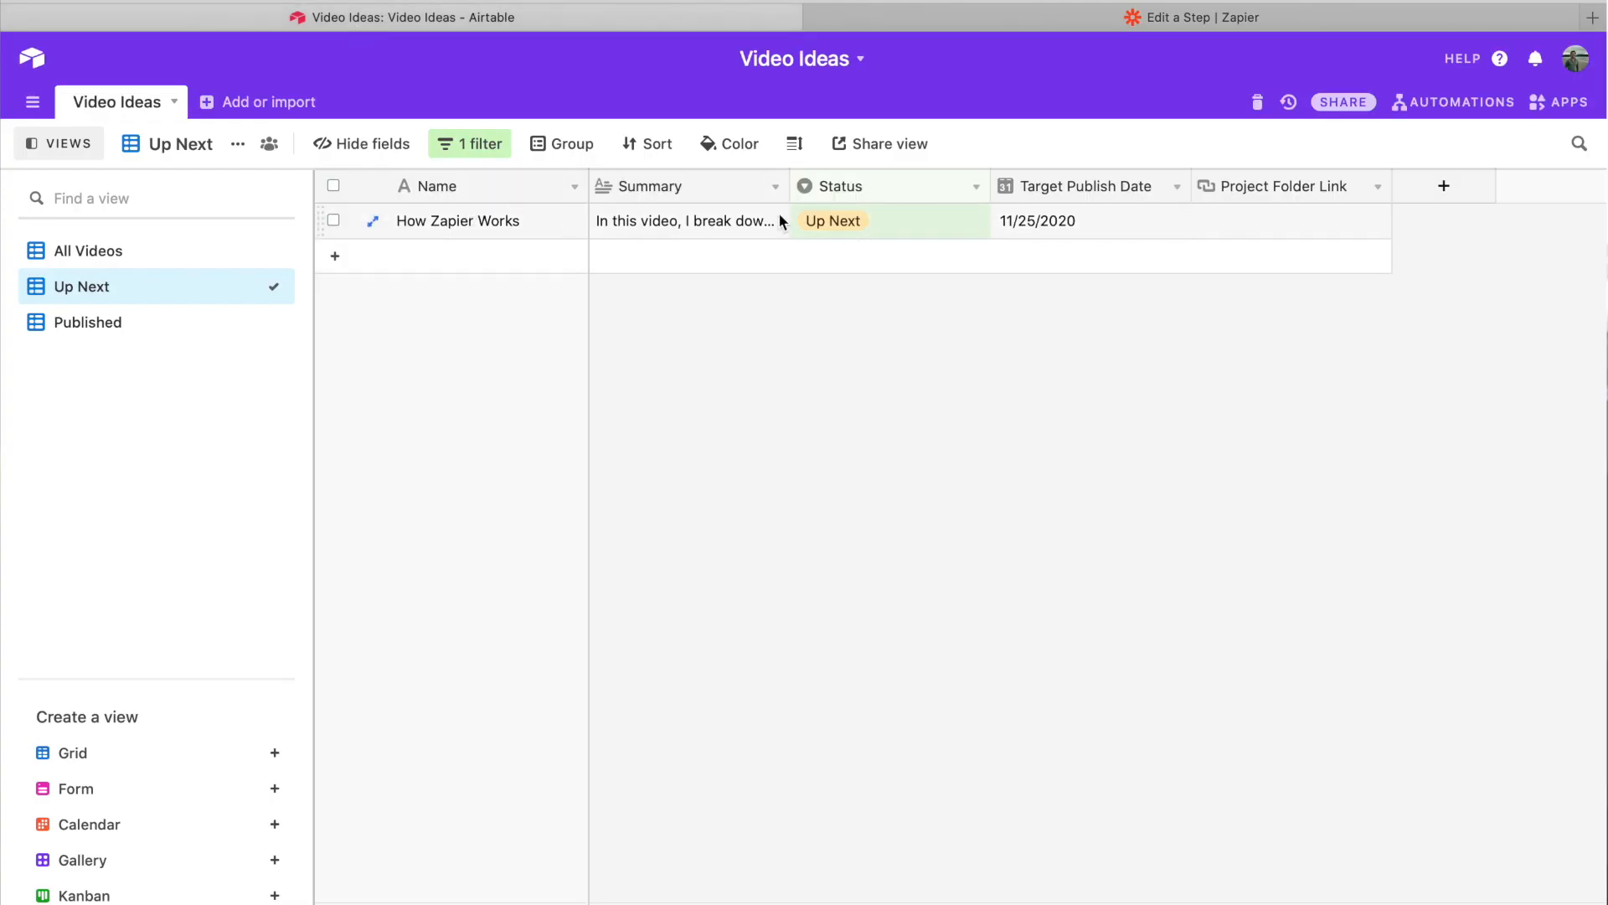
left_click(1131, 14)
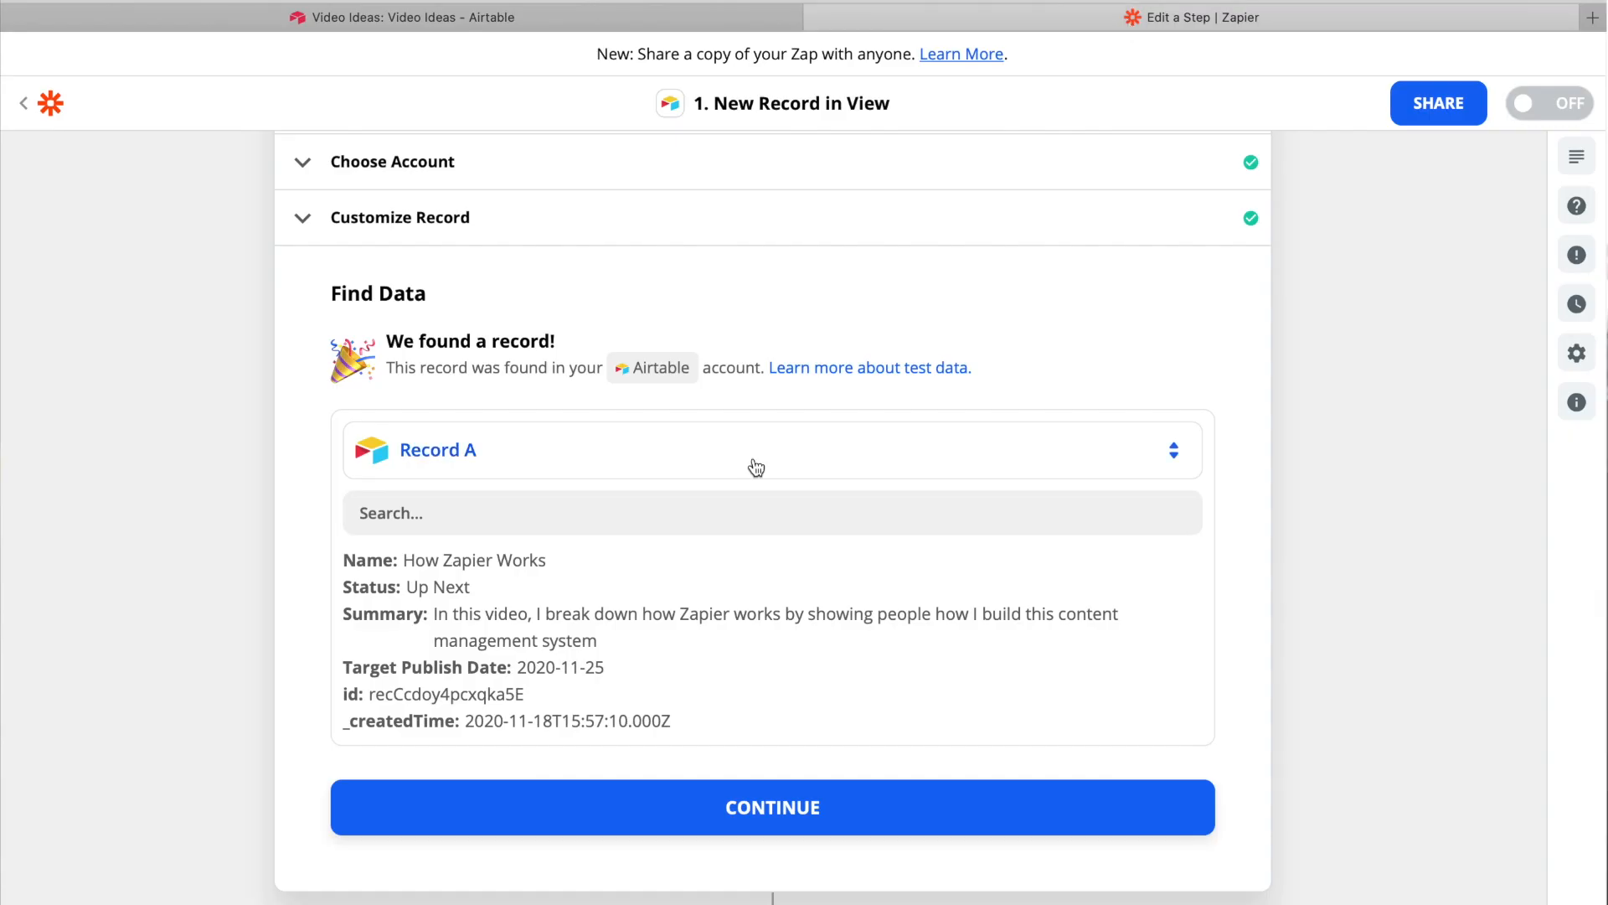
left_click(760, 824)
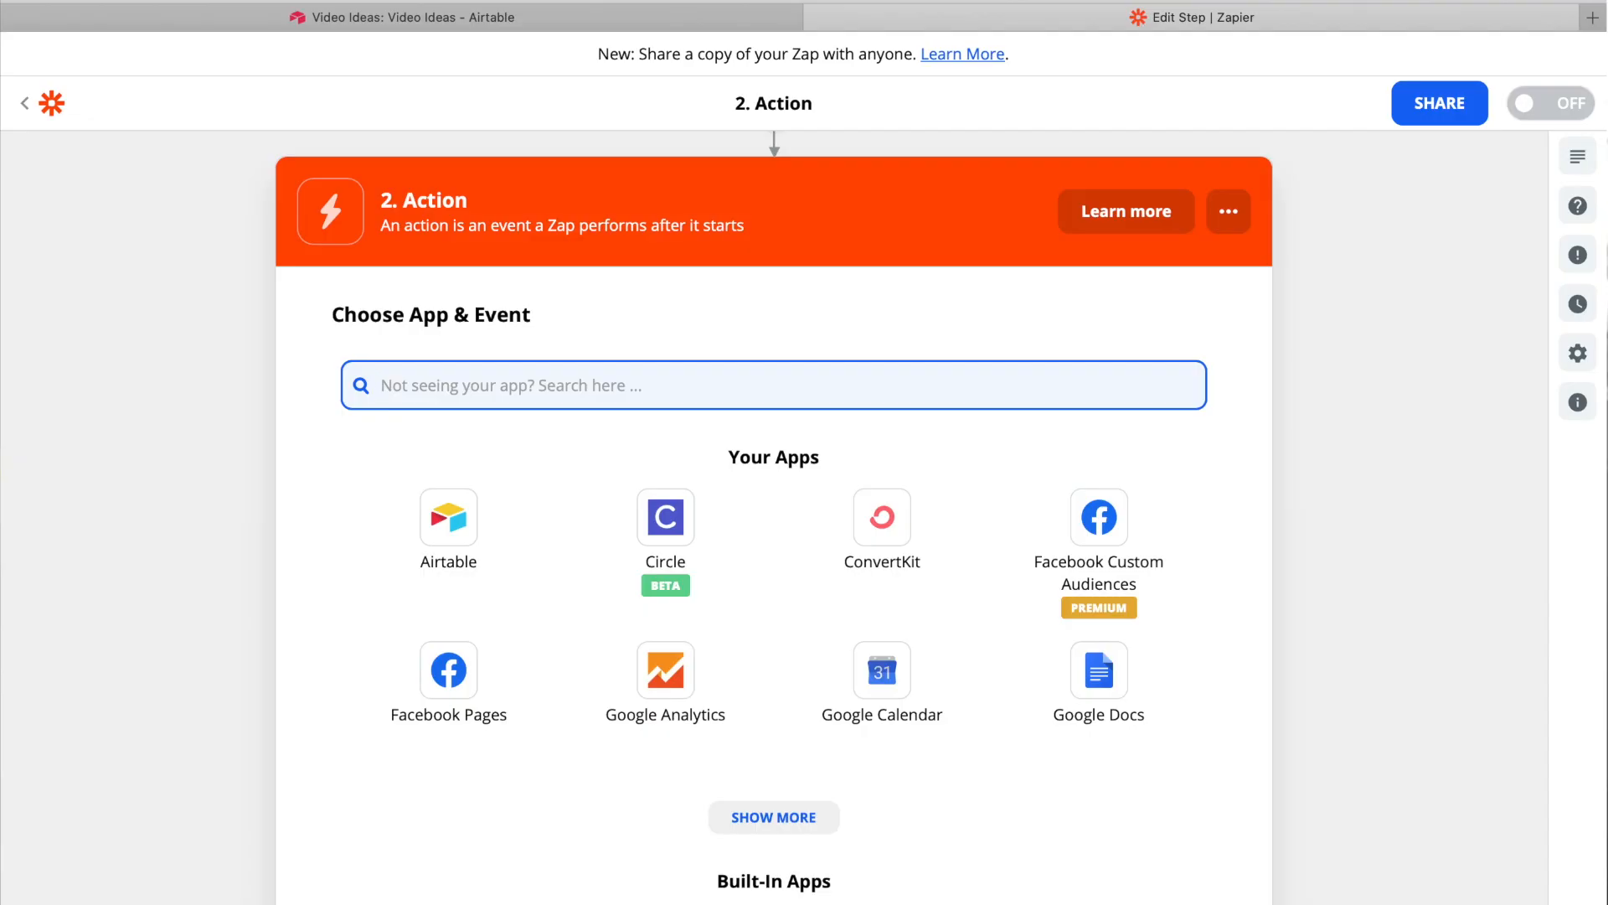
- Set the second step to Google Drive's Create Folder action, using the connected Google Drive account
type("G")
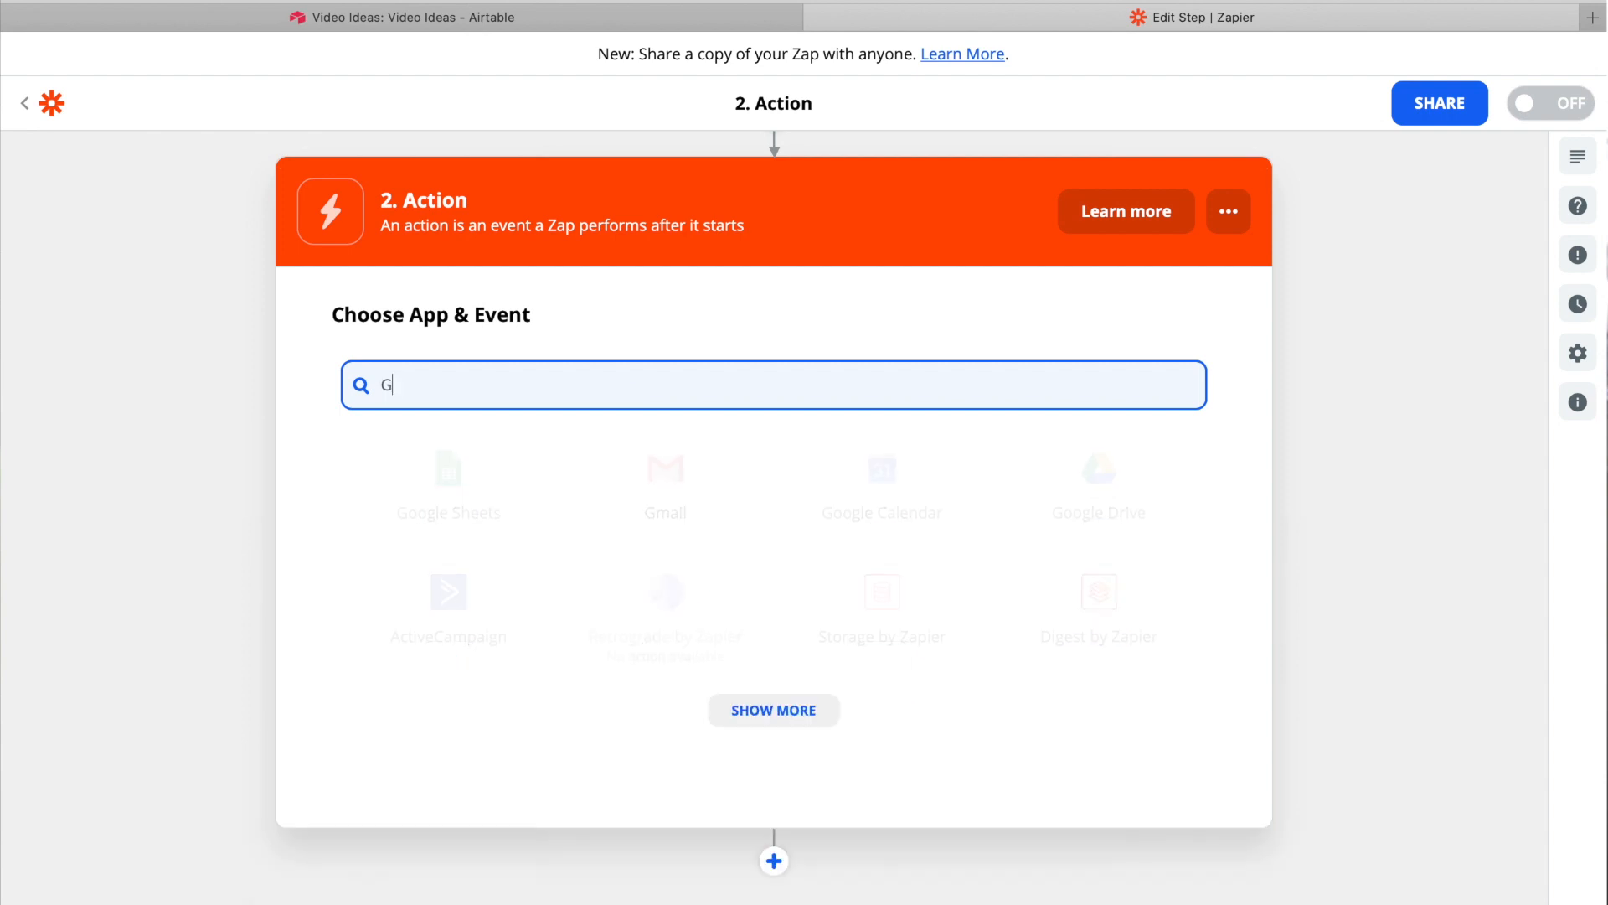
type("oogle Drive")
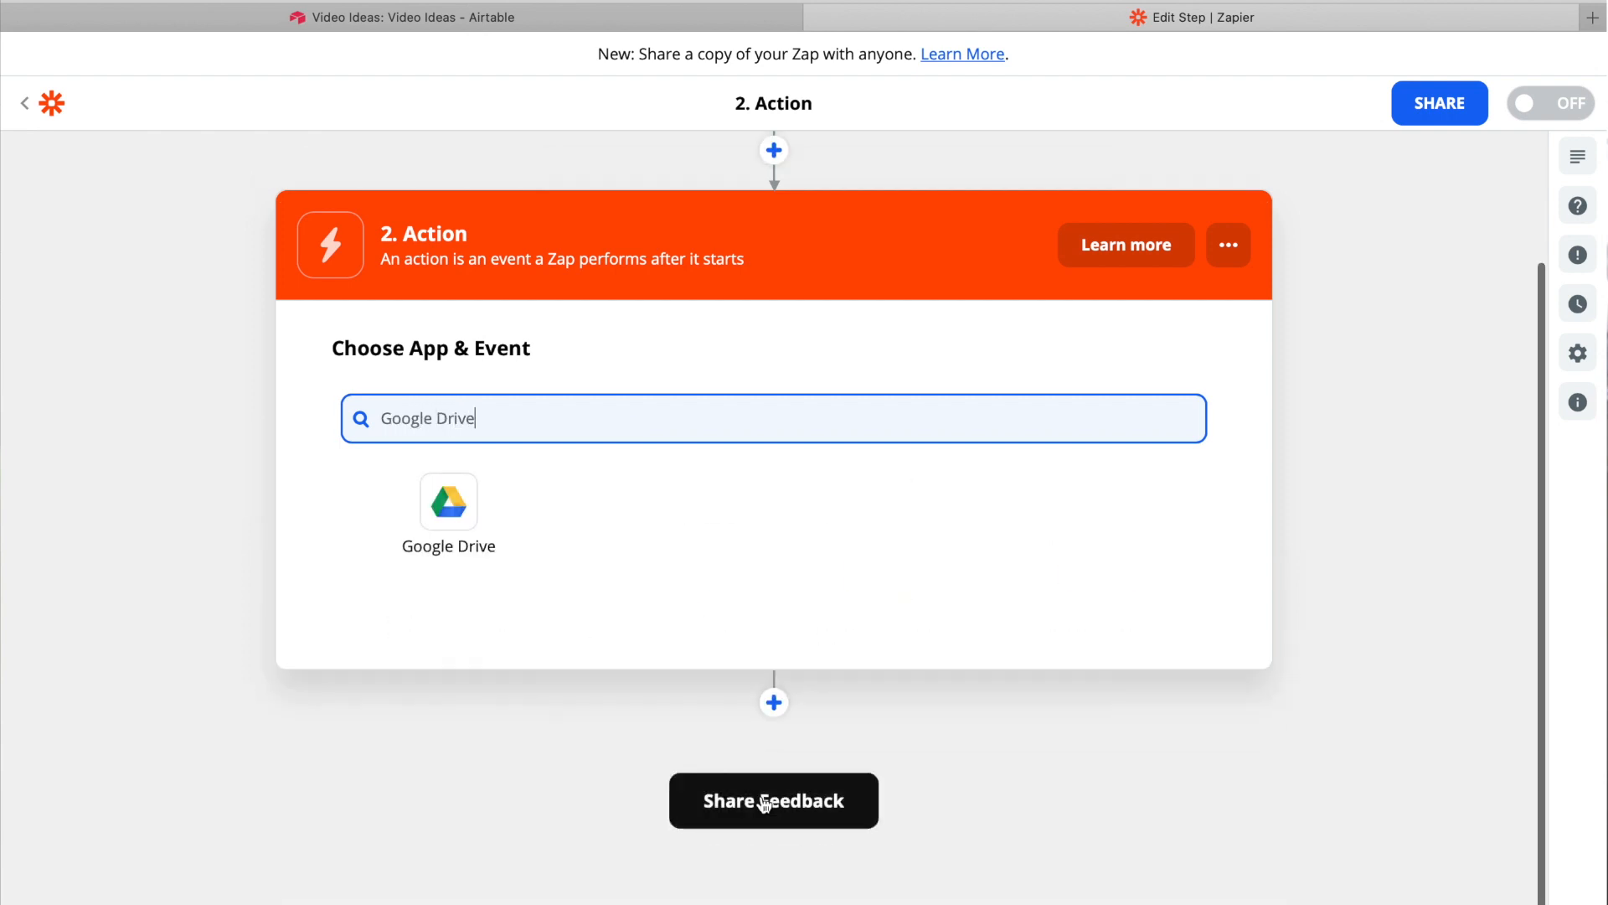
left_click(449, 473)
left_click(456, 567)
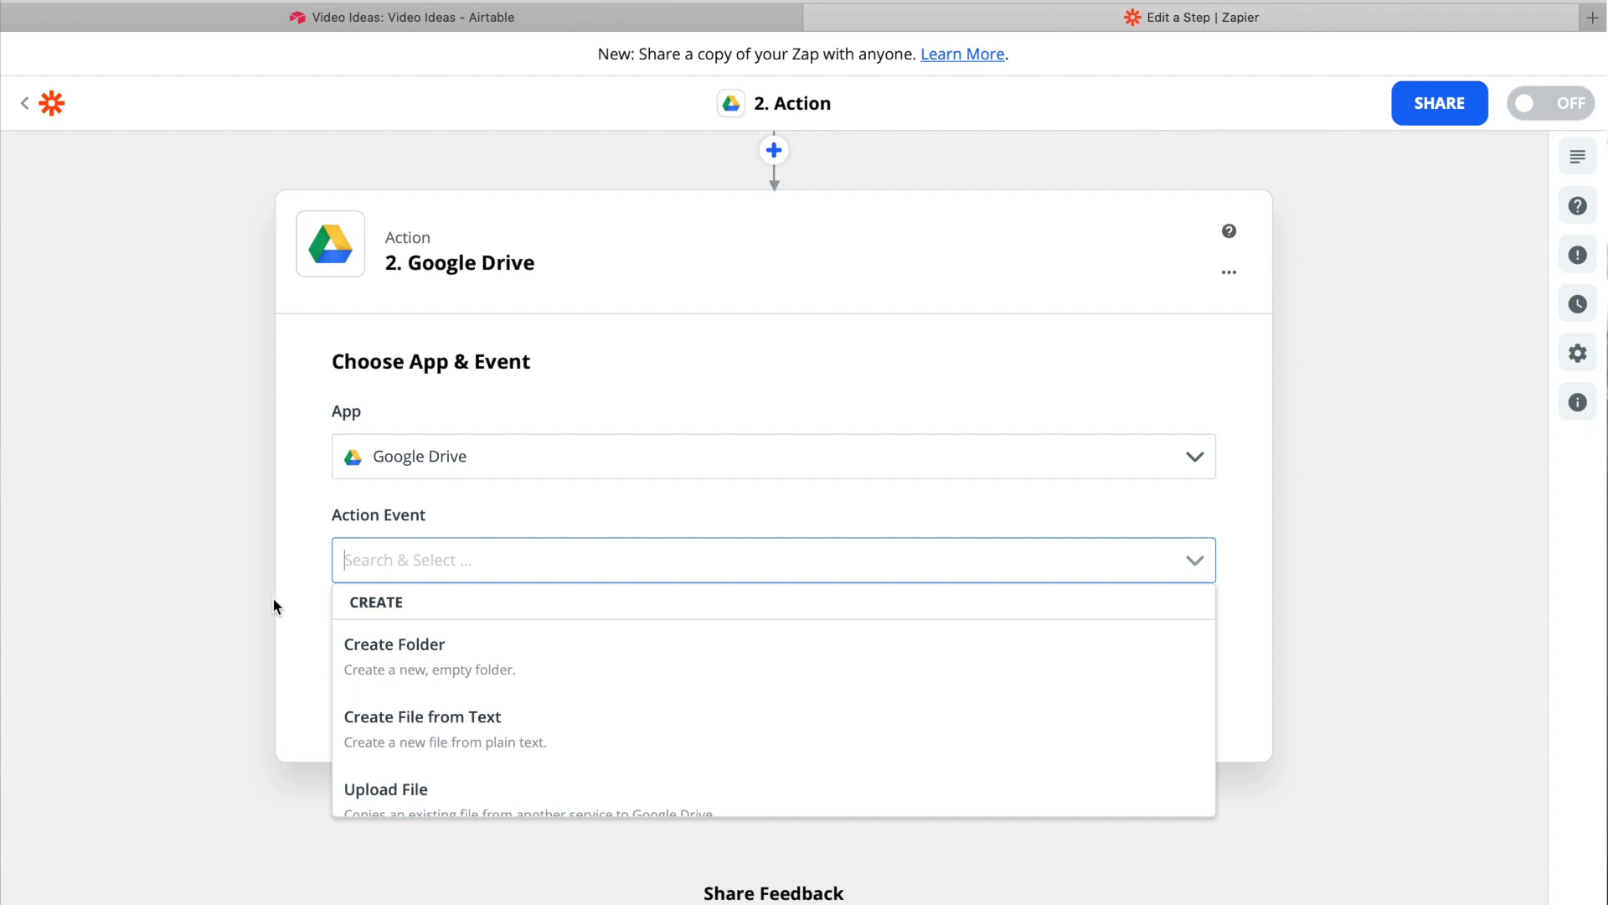
left_click(509, 662)
left_click(513, 662)
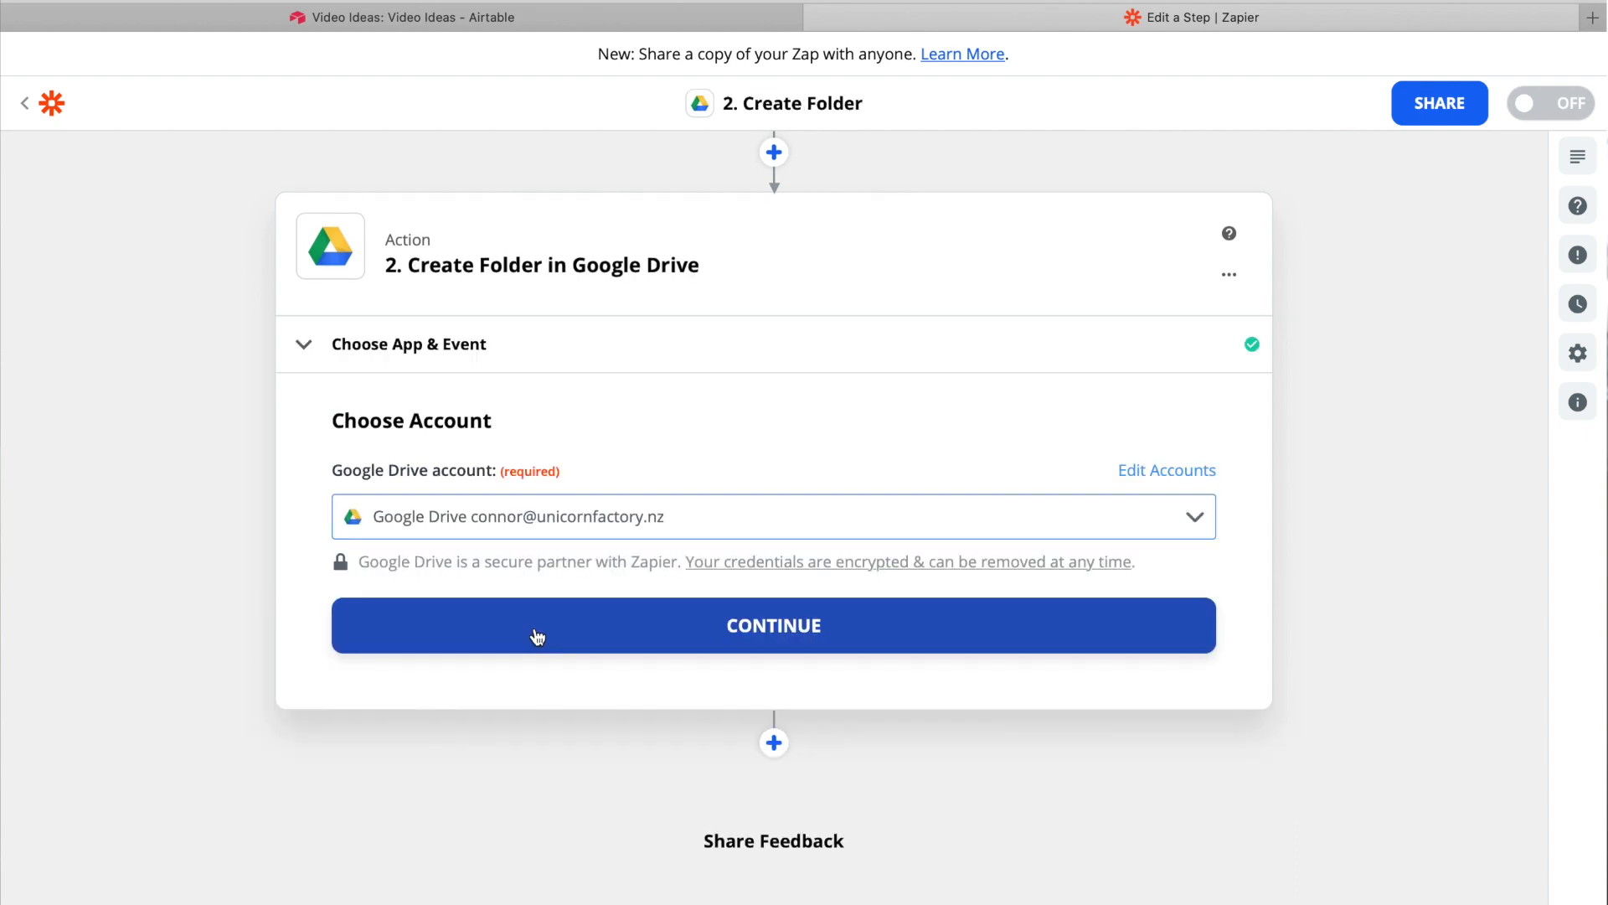
left_click(533, 635)
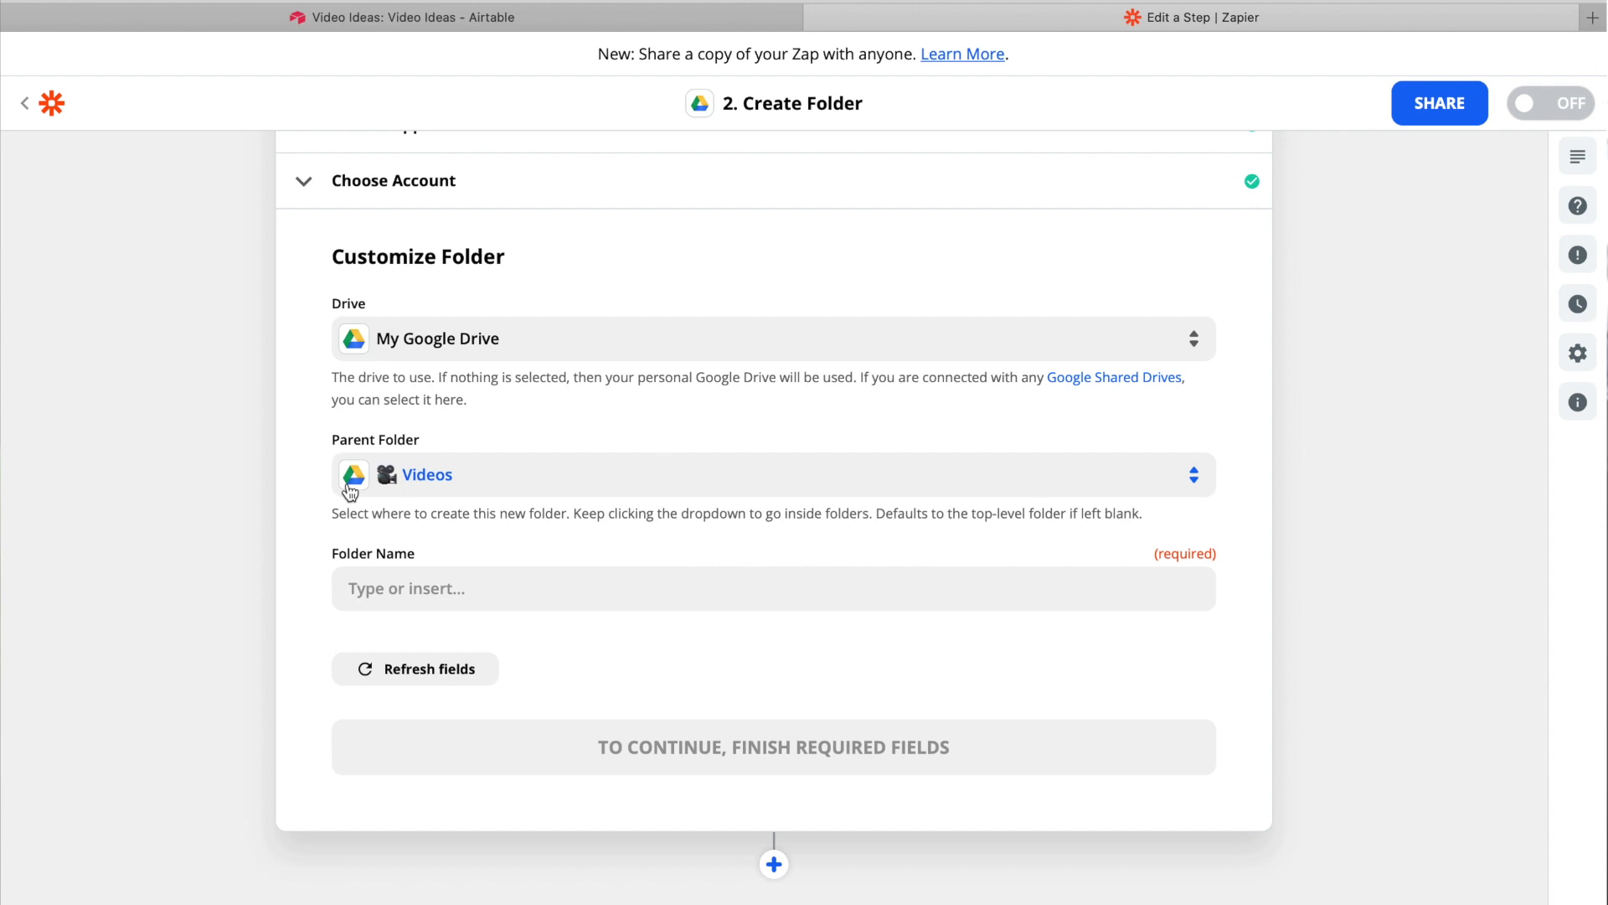
- Fill the new folder's name with the Name field from the Airtable record, keeping Videos as the parent folder
left_click(384, 585)
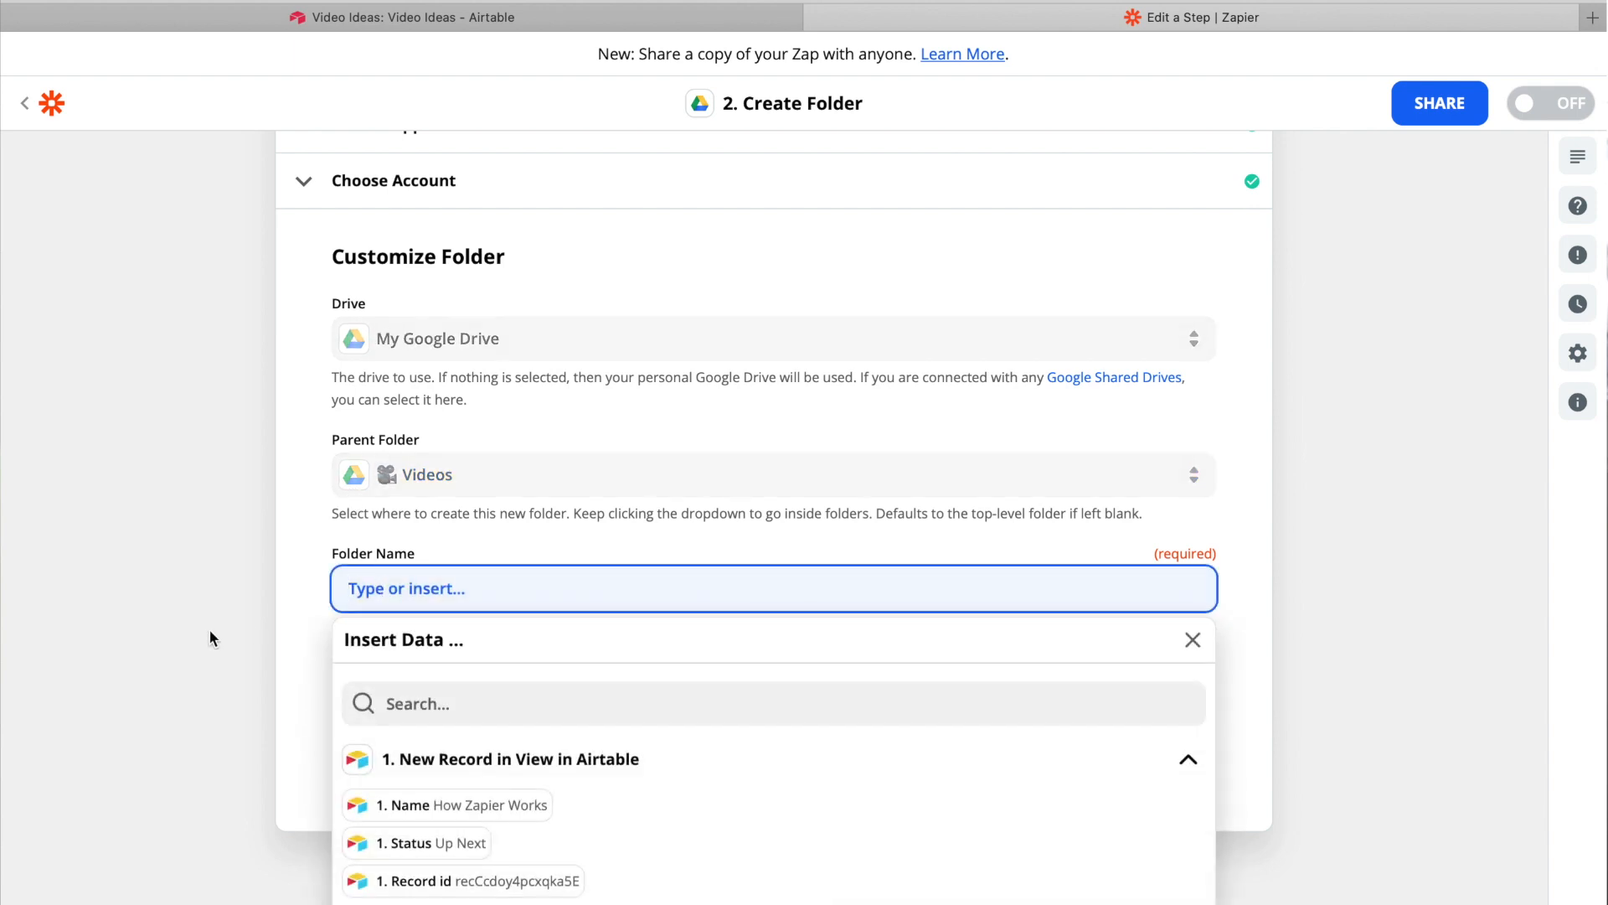
scroll(208, 630, "down", 3)
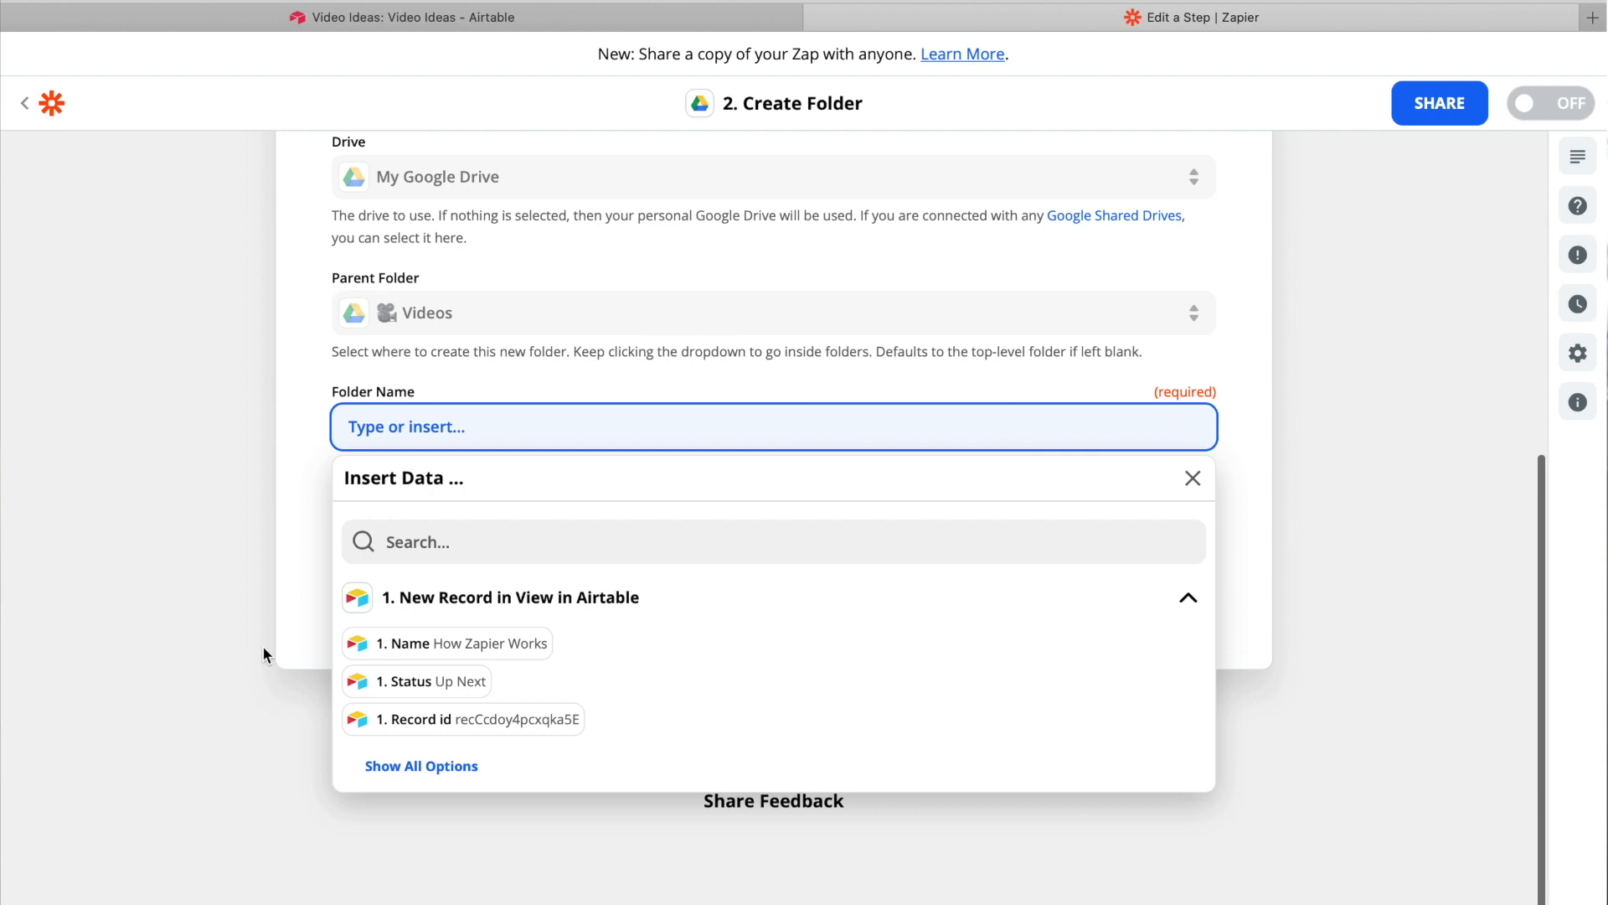
left_click(466, 643)
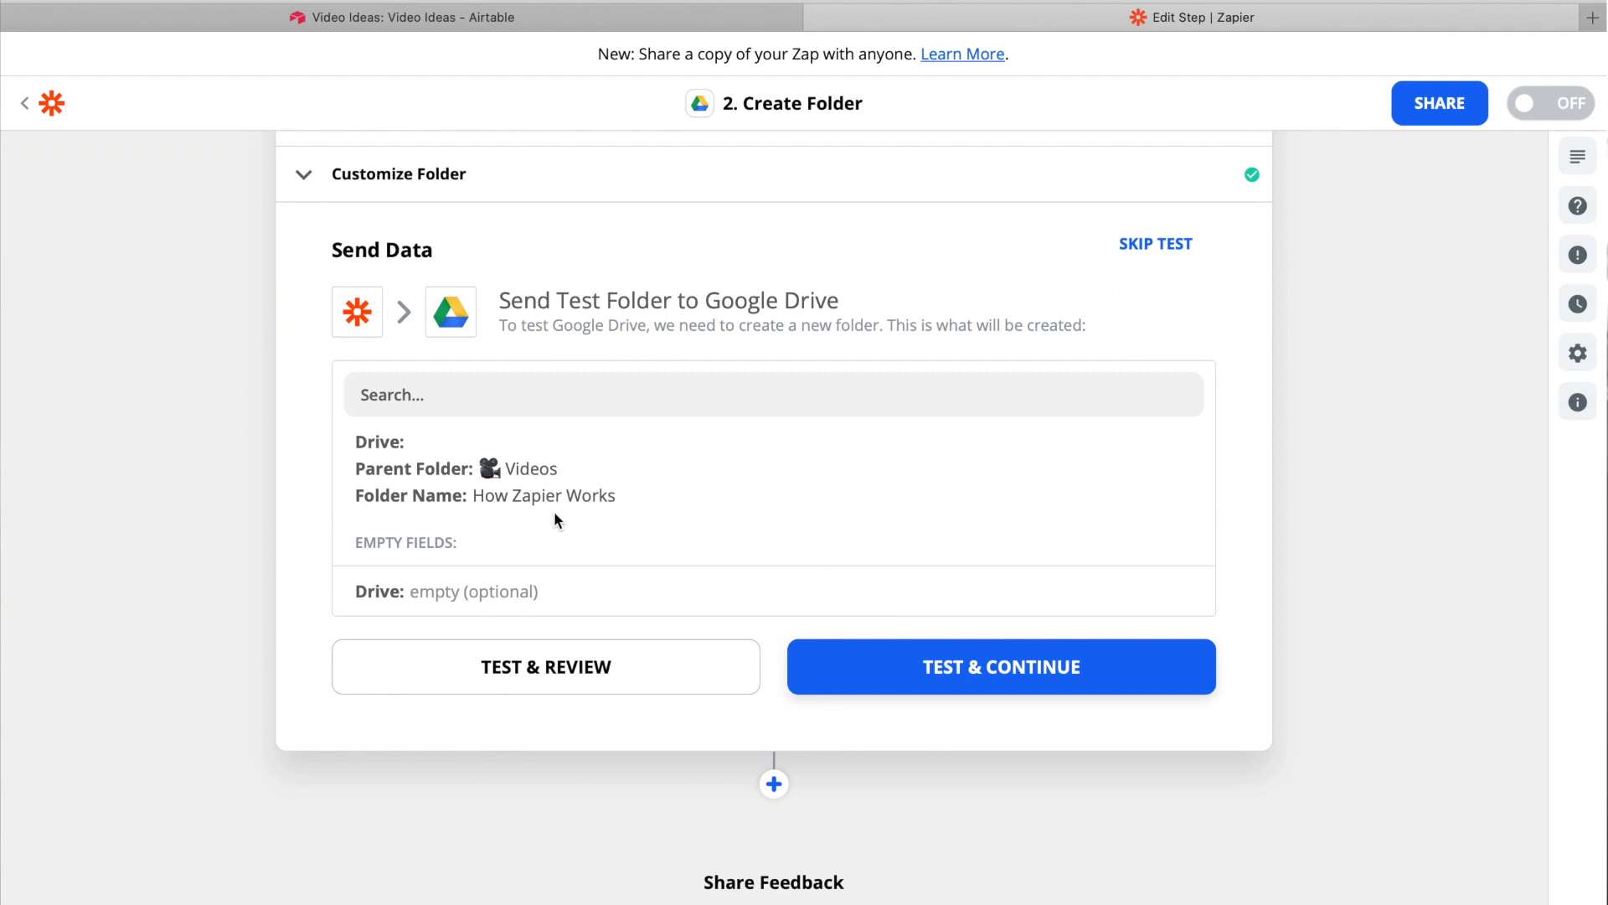
- Send the test folder to Google Drive and open the How Zapier Works folder inside Videos
left_click(1006, 673)
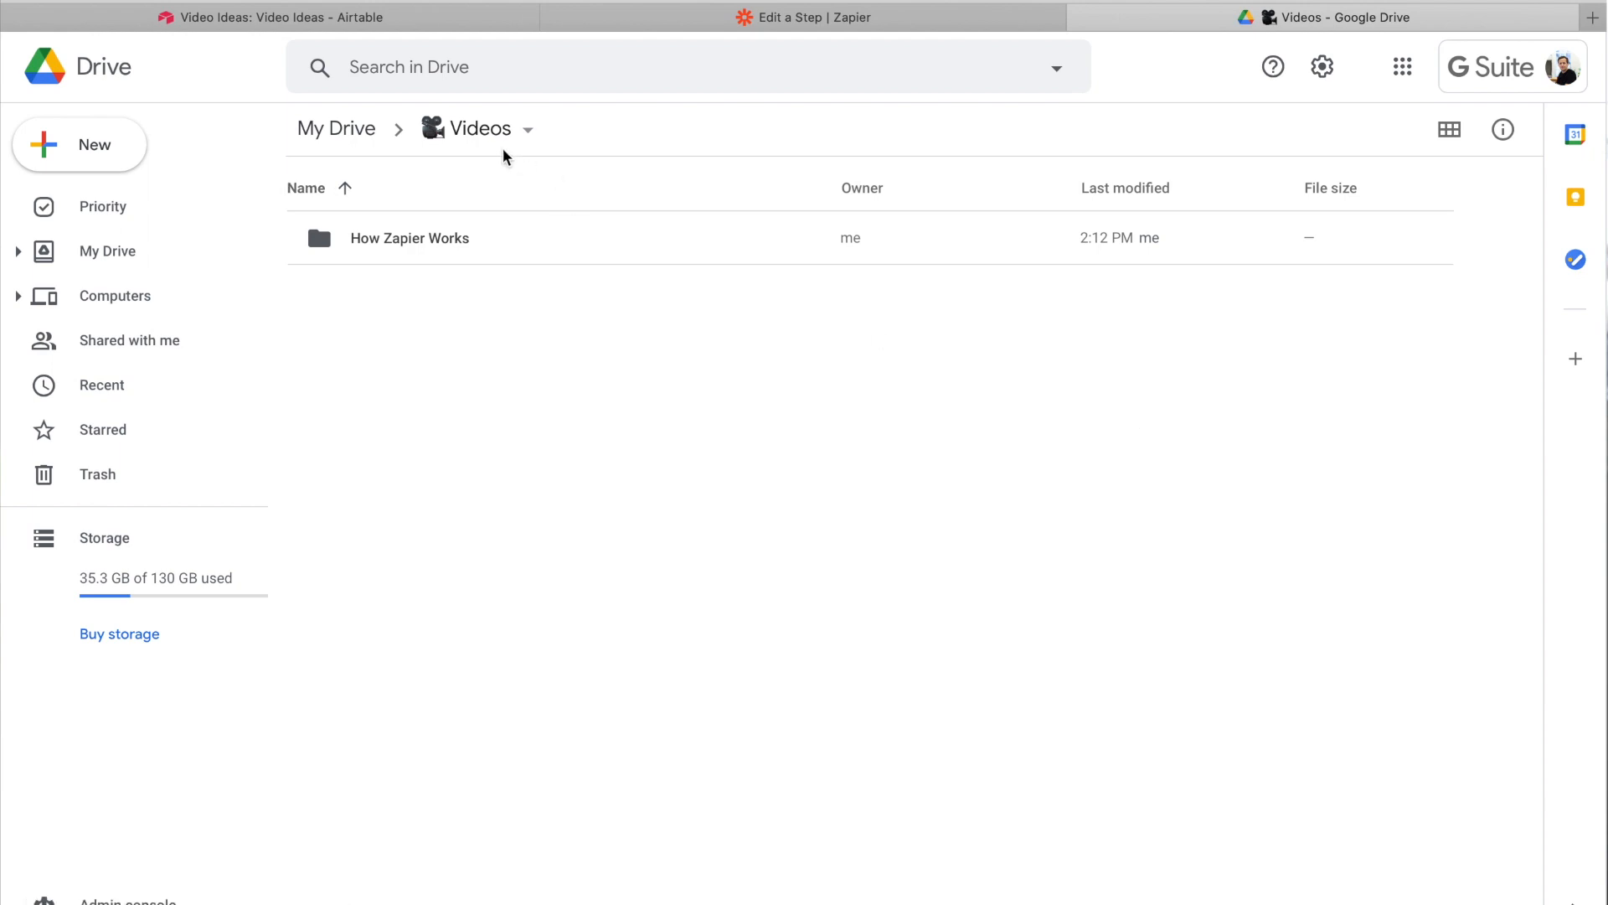
double_click(379, 244)
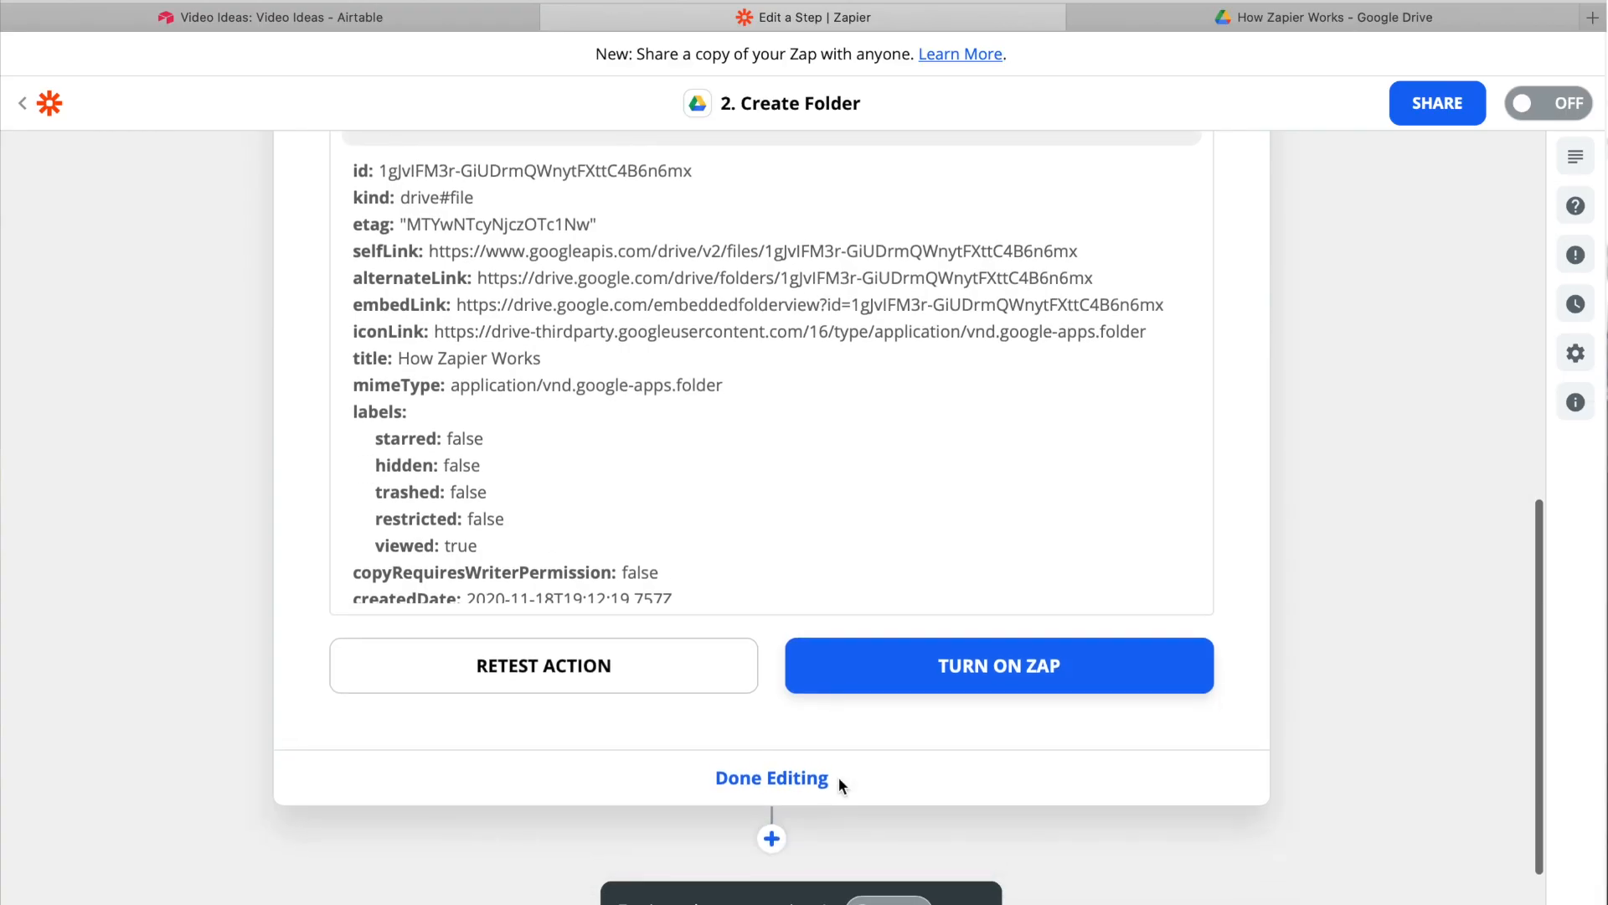
- Add a third step to the Zap using Google Docs' Create Document from Text action
scroll(838, 776, "down", 2)
left_click(771, 704)
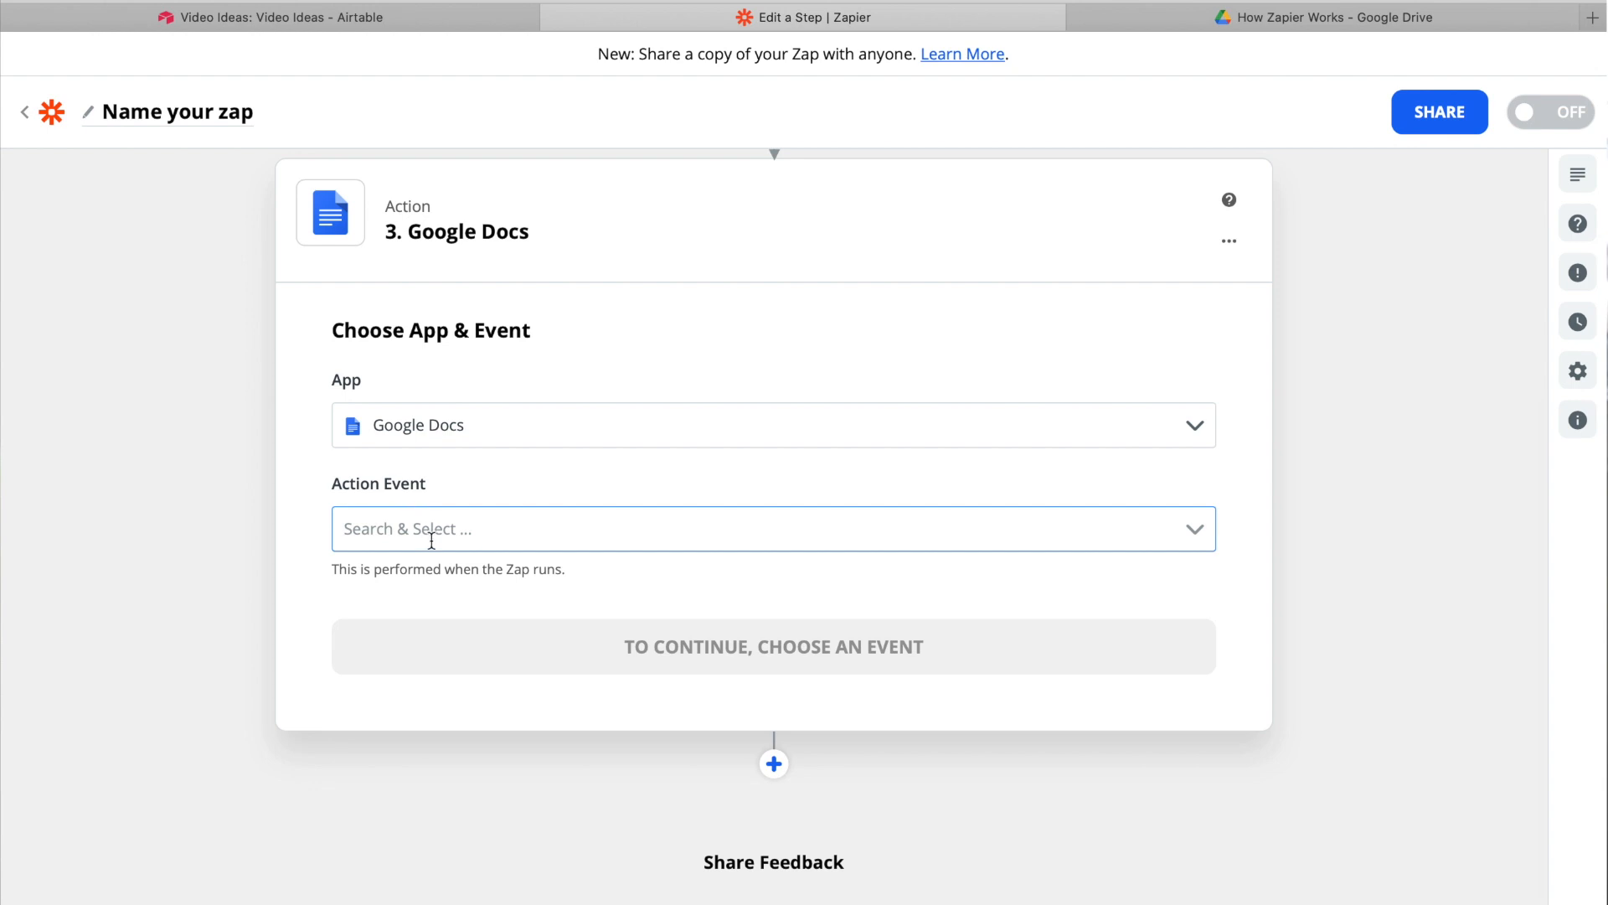
left_click(434, 532)
scroll(477, 625, "down", 3)
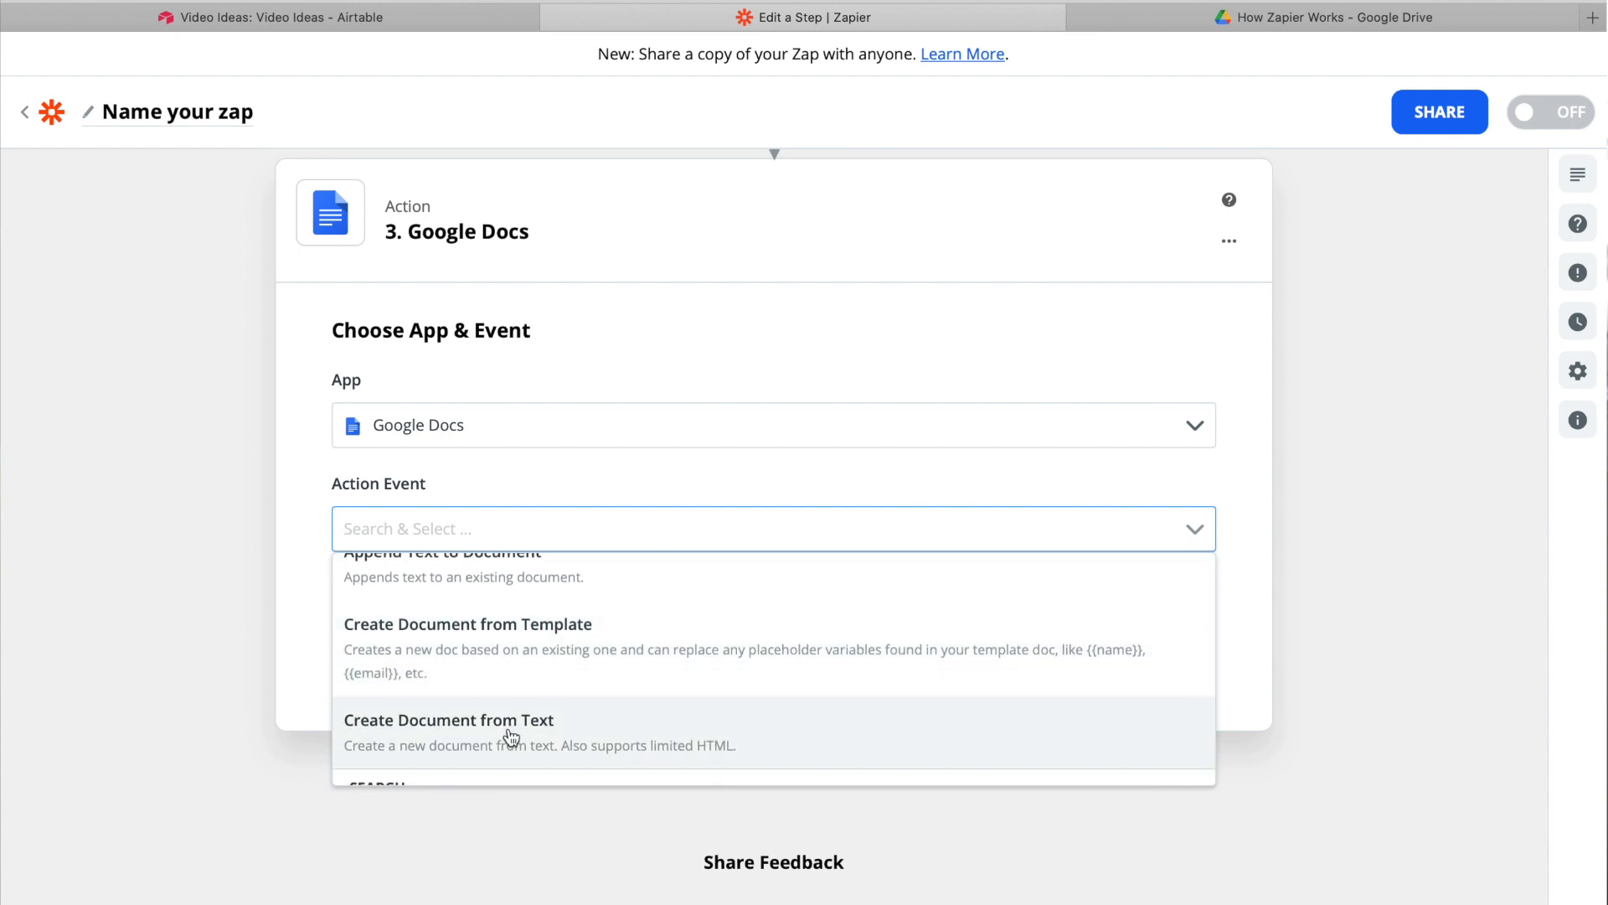
left_click(510, 737)
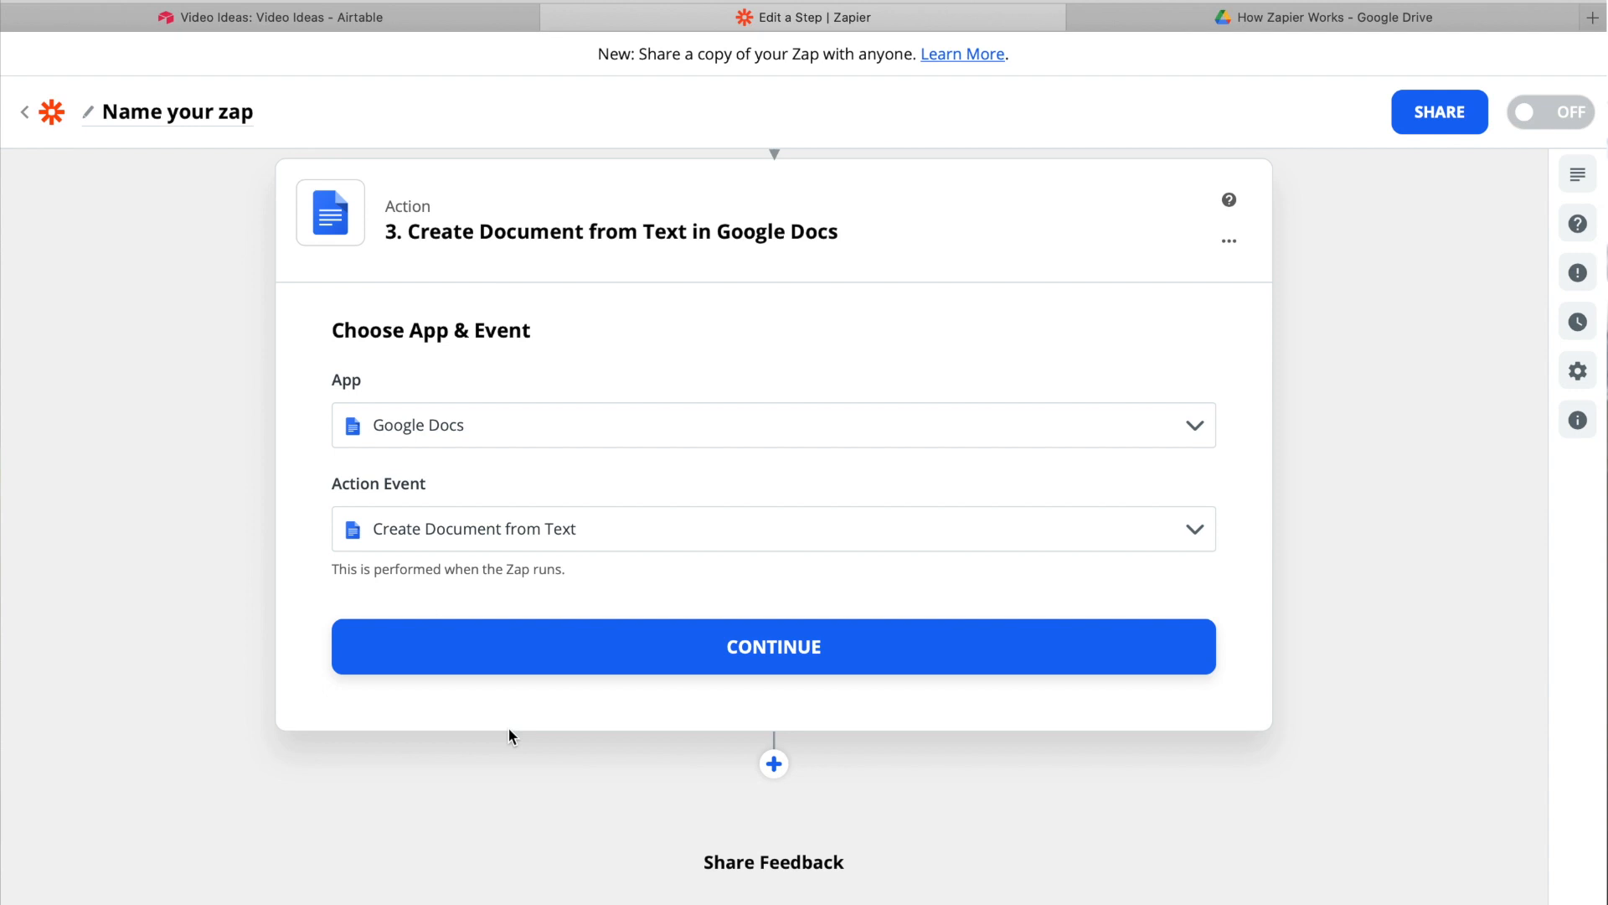
left_click(619, 657)
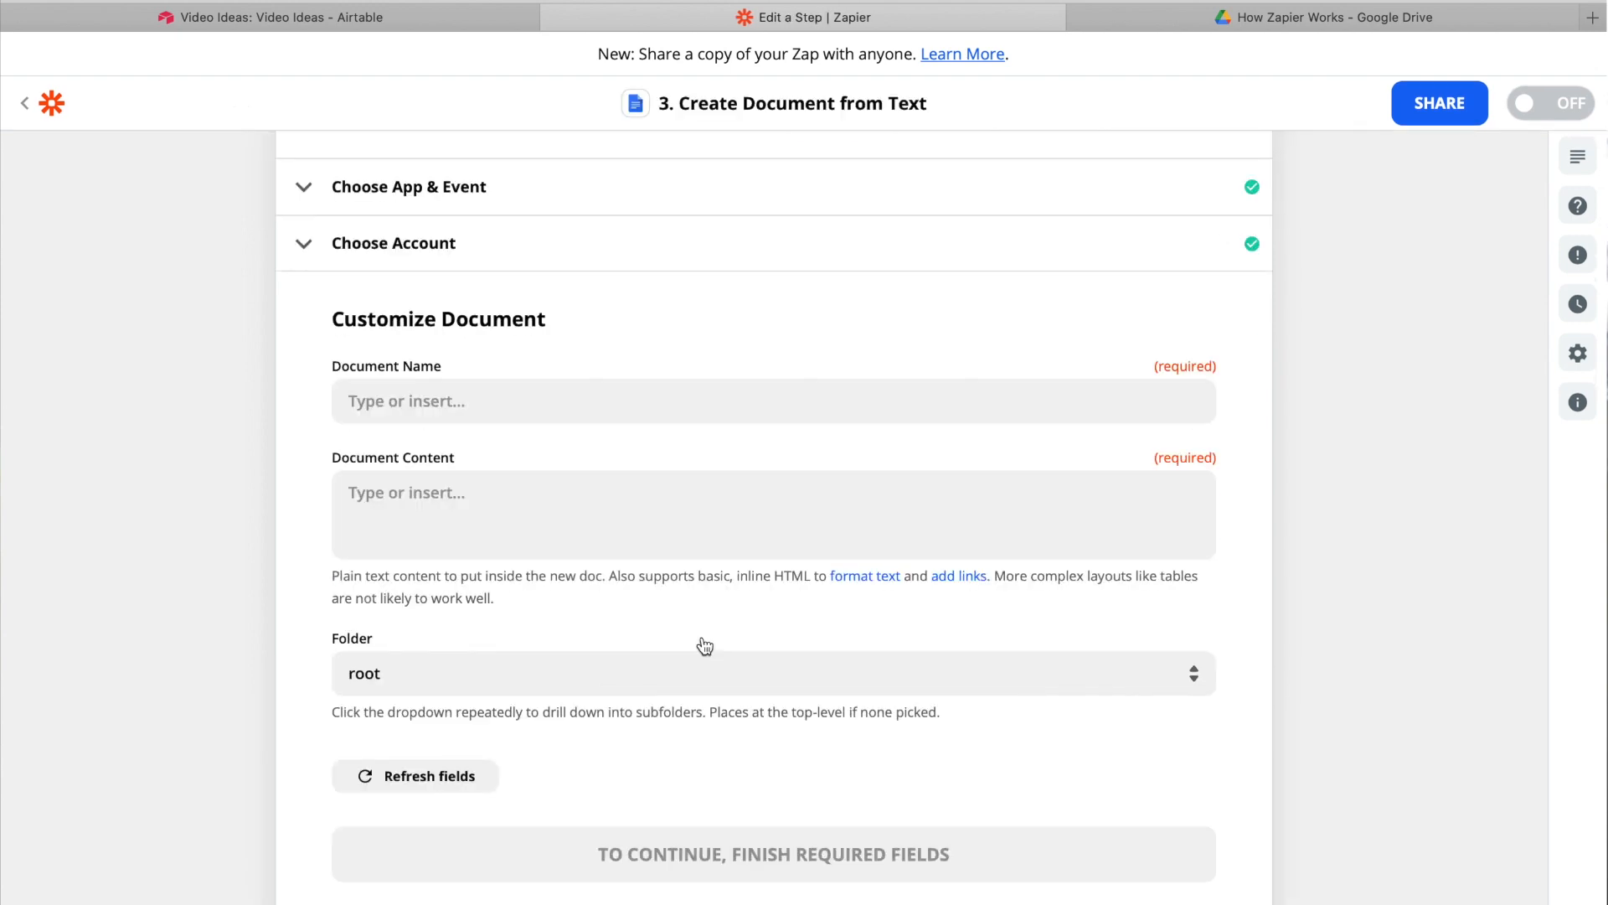
- Name the new document with the Airtable record's Name field followed by "- Script"
left_click(503, 401)
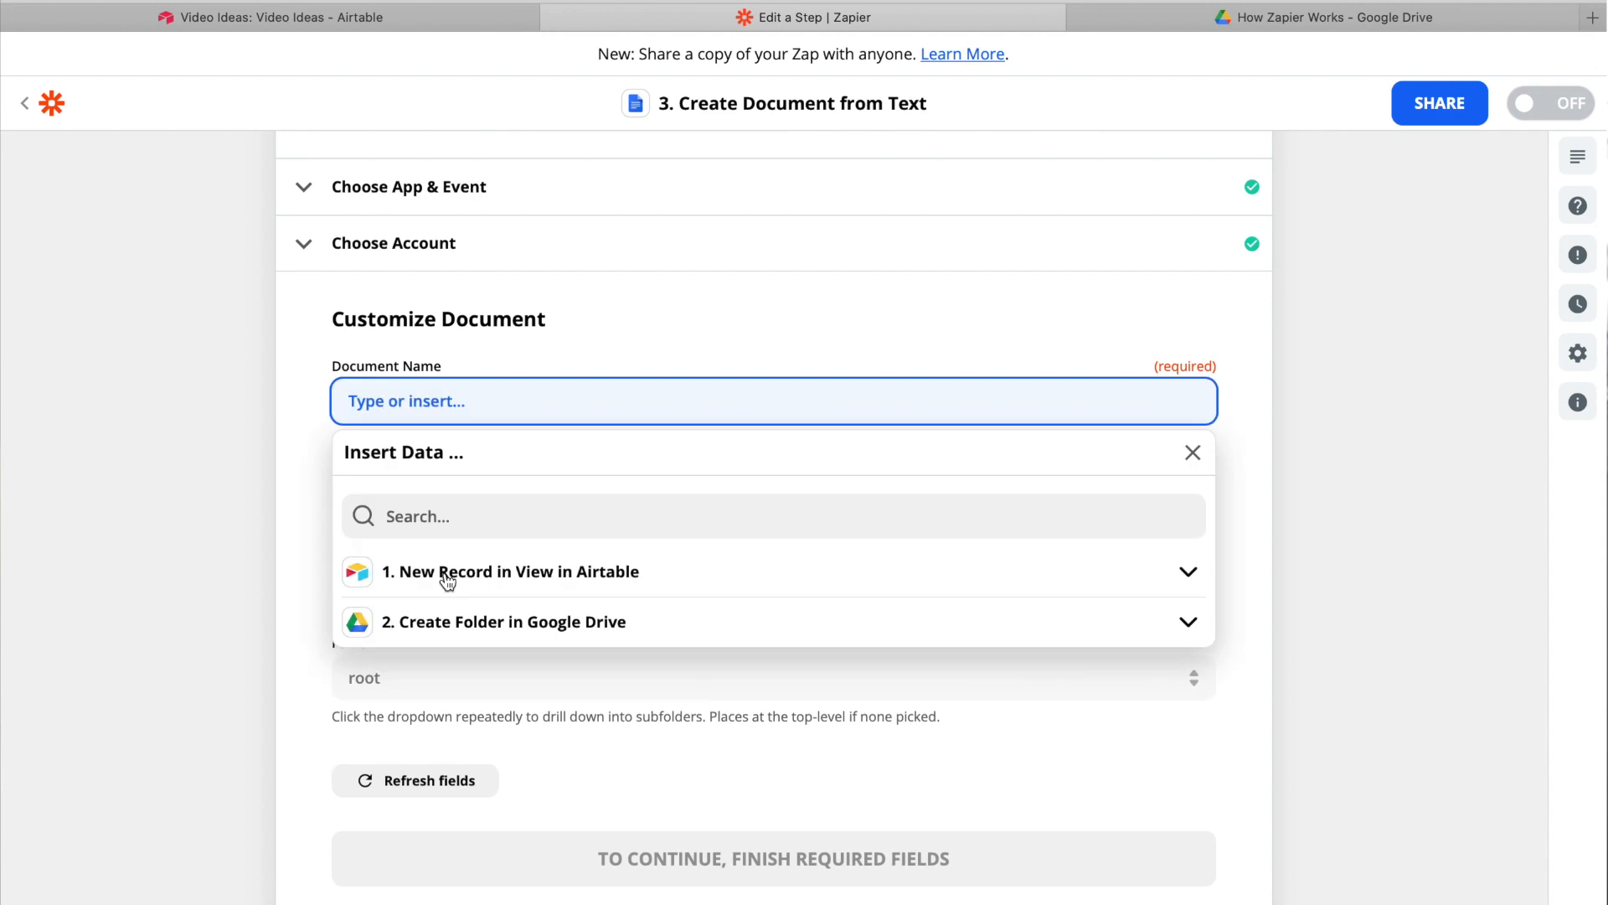
left_click(445, 574)
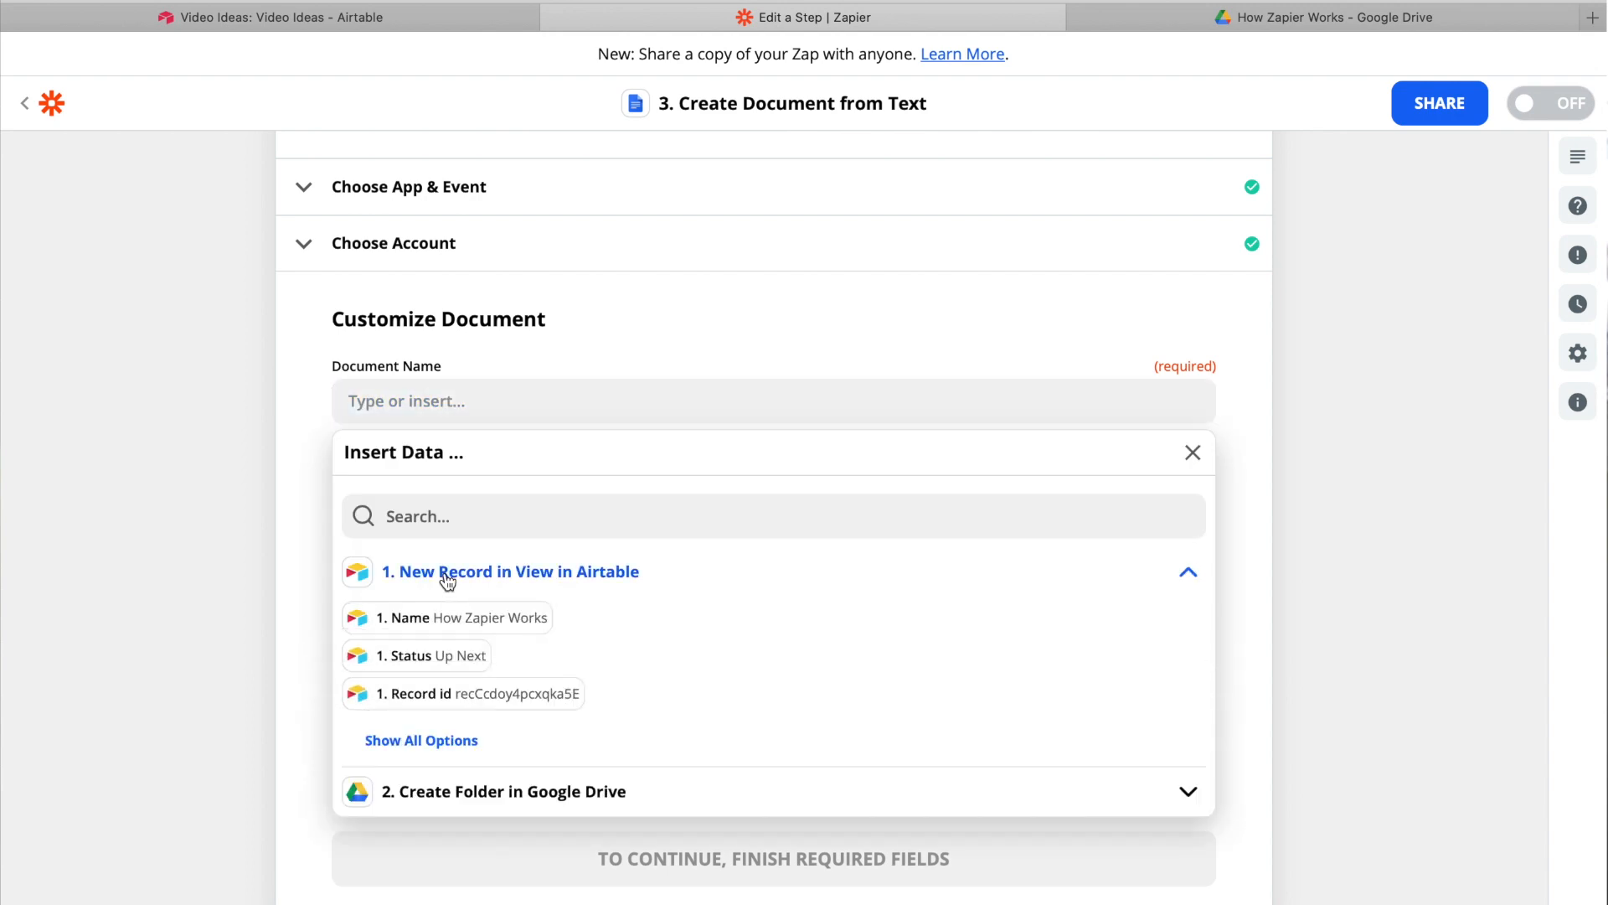
left_click(473, 620)
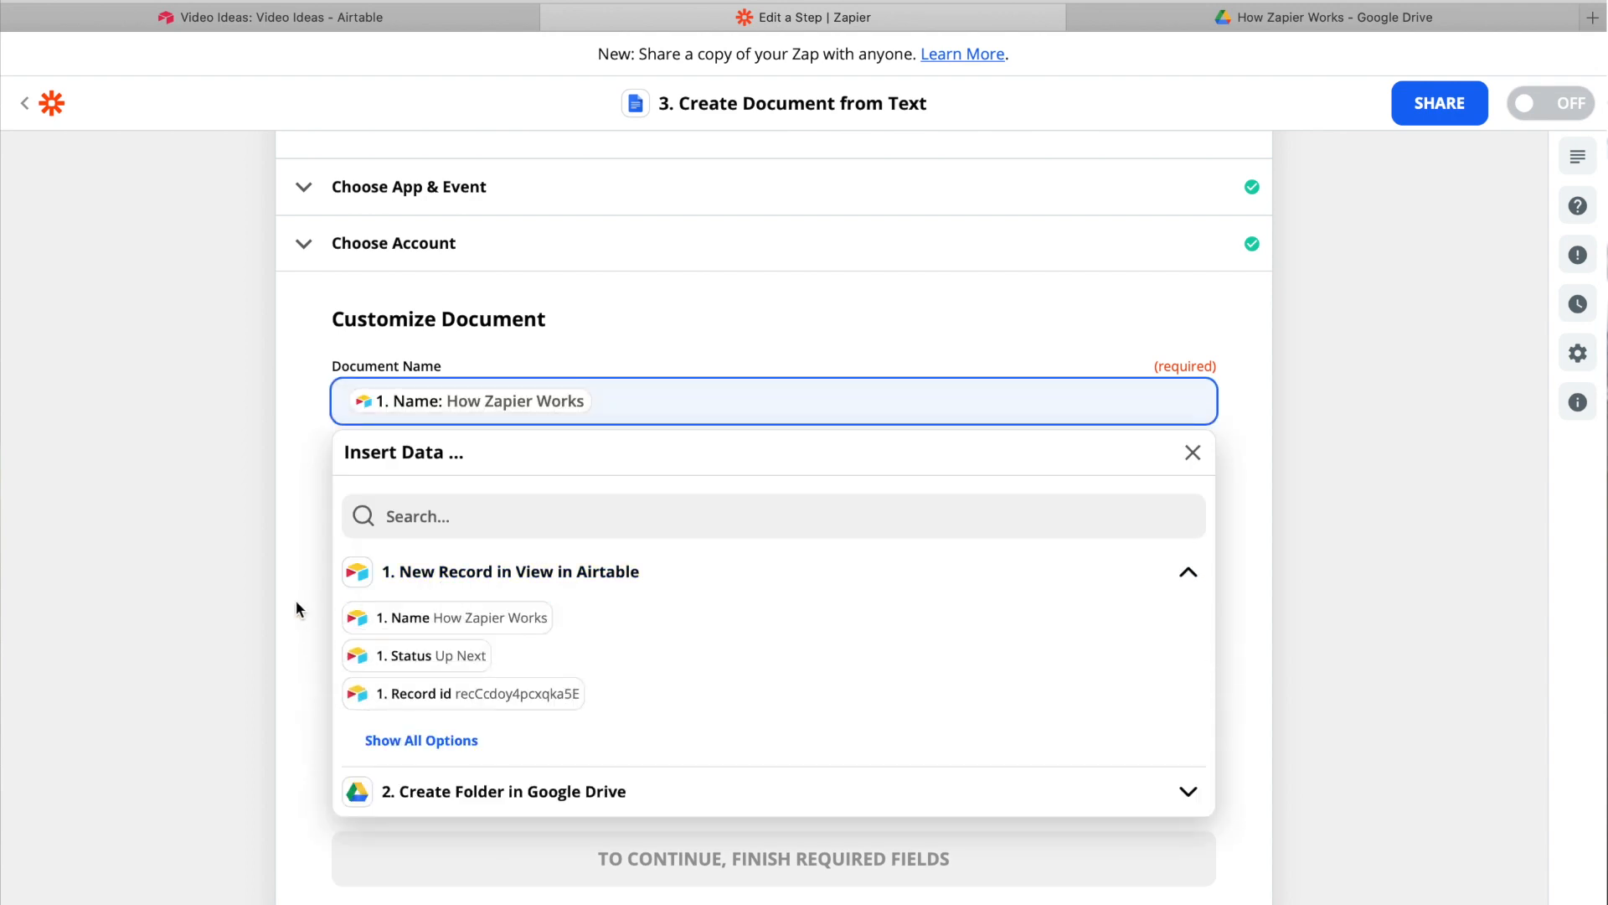
type("- Script")
key("Tab")
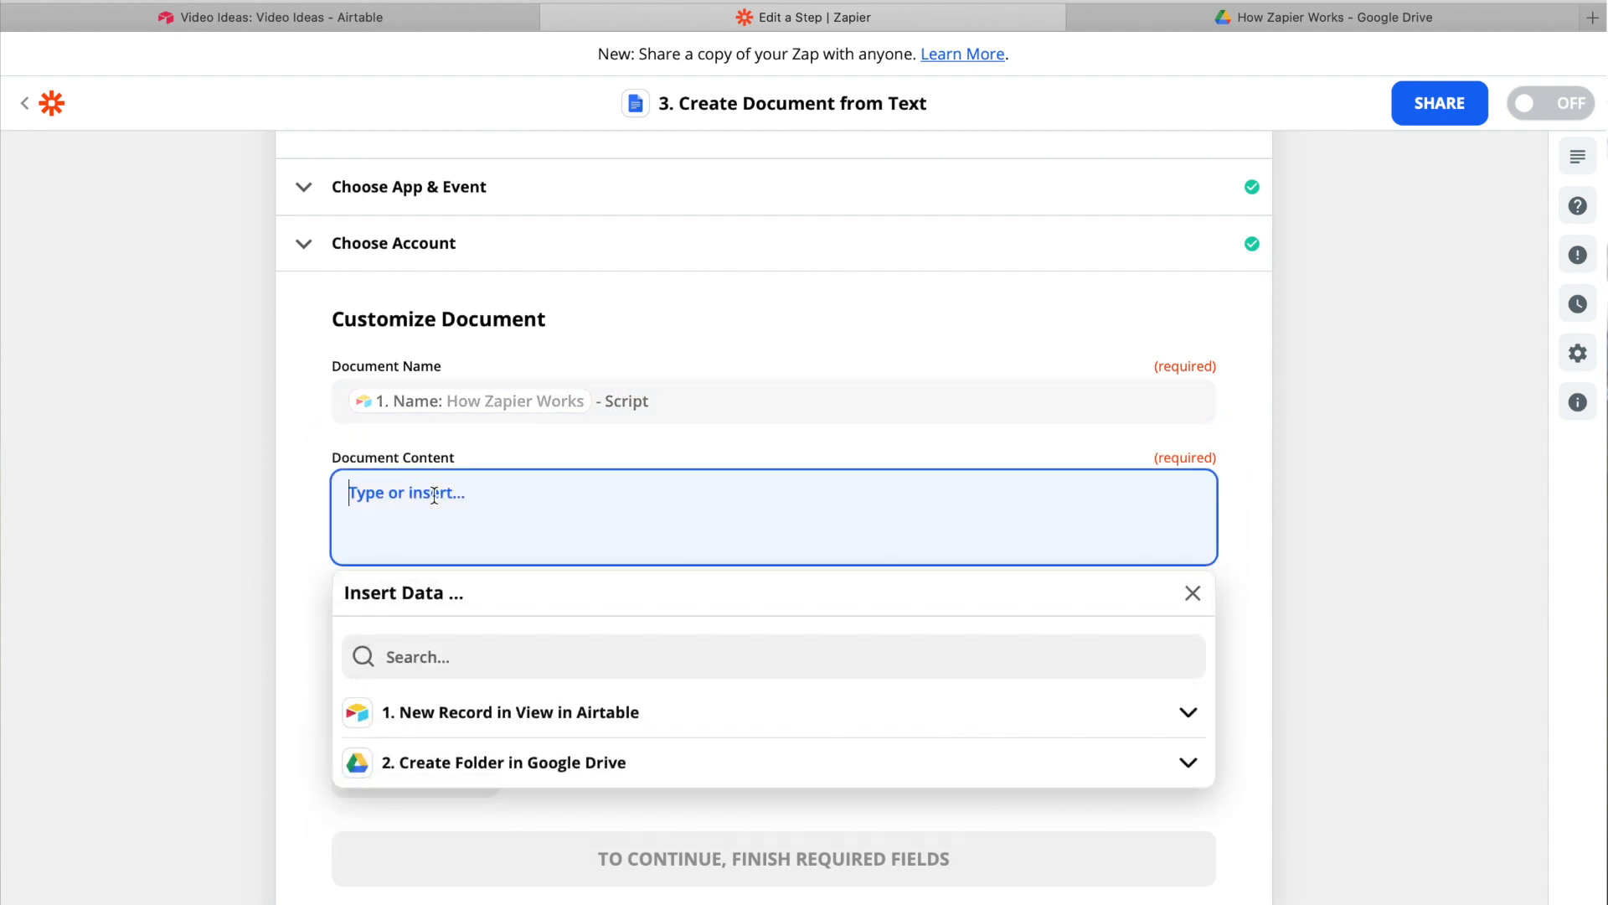
- Start the document content with "About this video:" and the Airtable record's Summary field on the line below
type("About this video:")
key("Return")
left_click(460, 710)
scroll(402, 805, "down", 3)
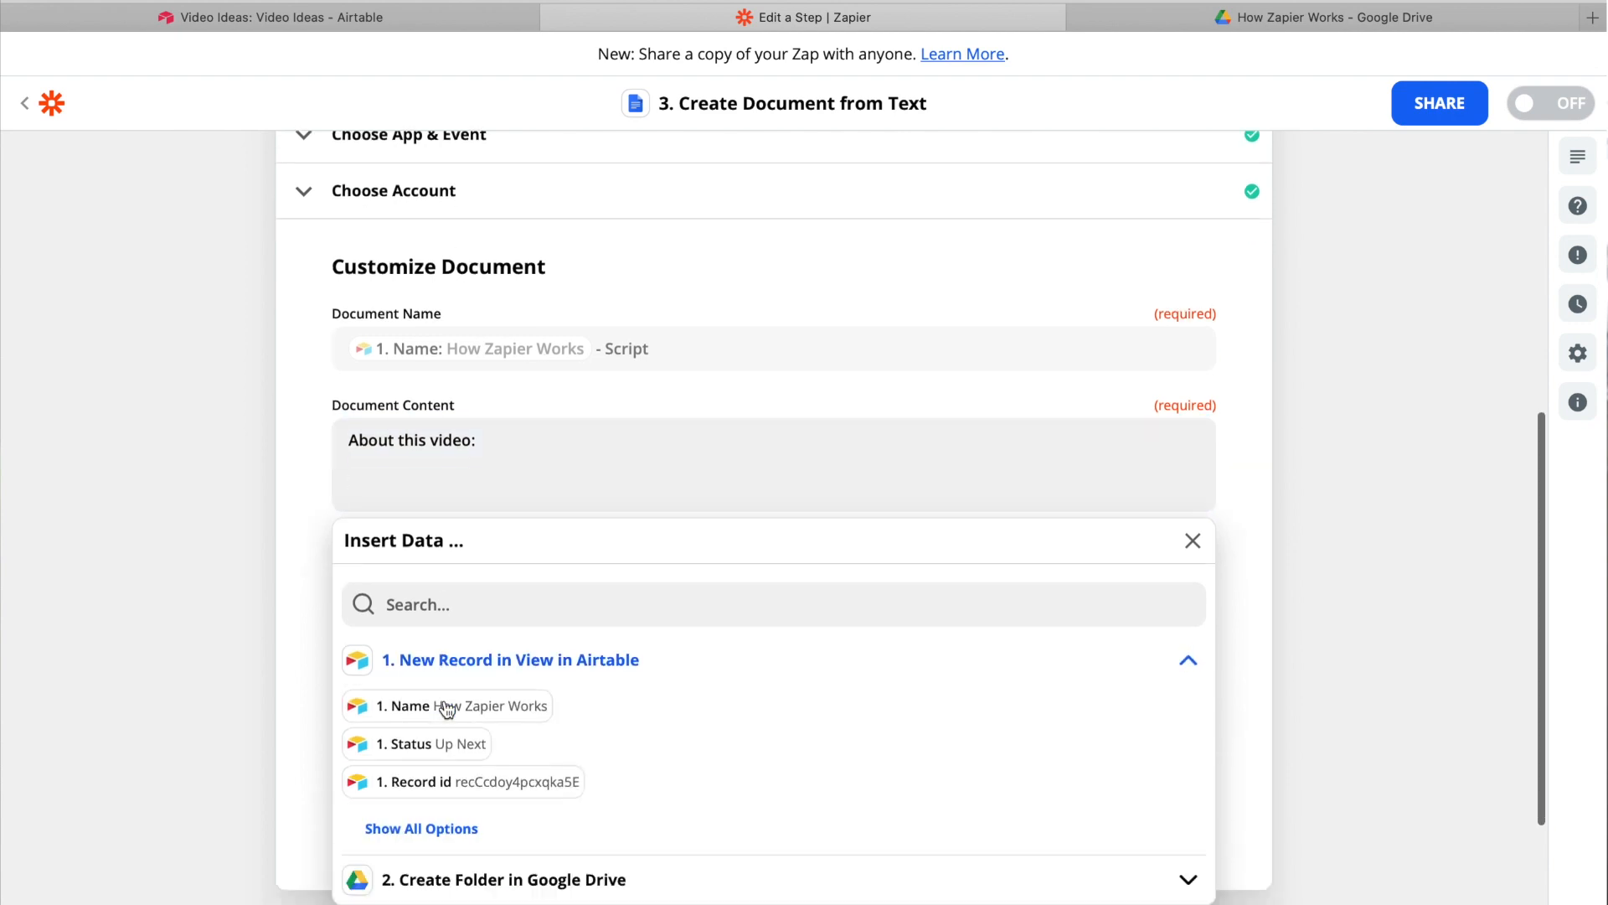
left_click(432, 766)
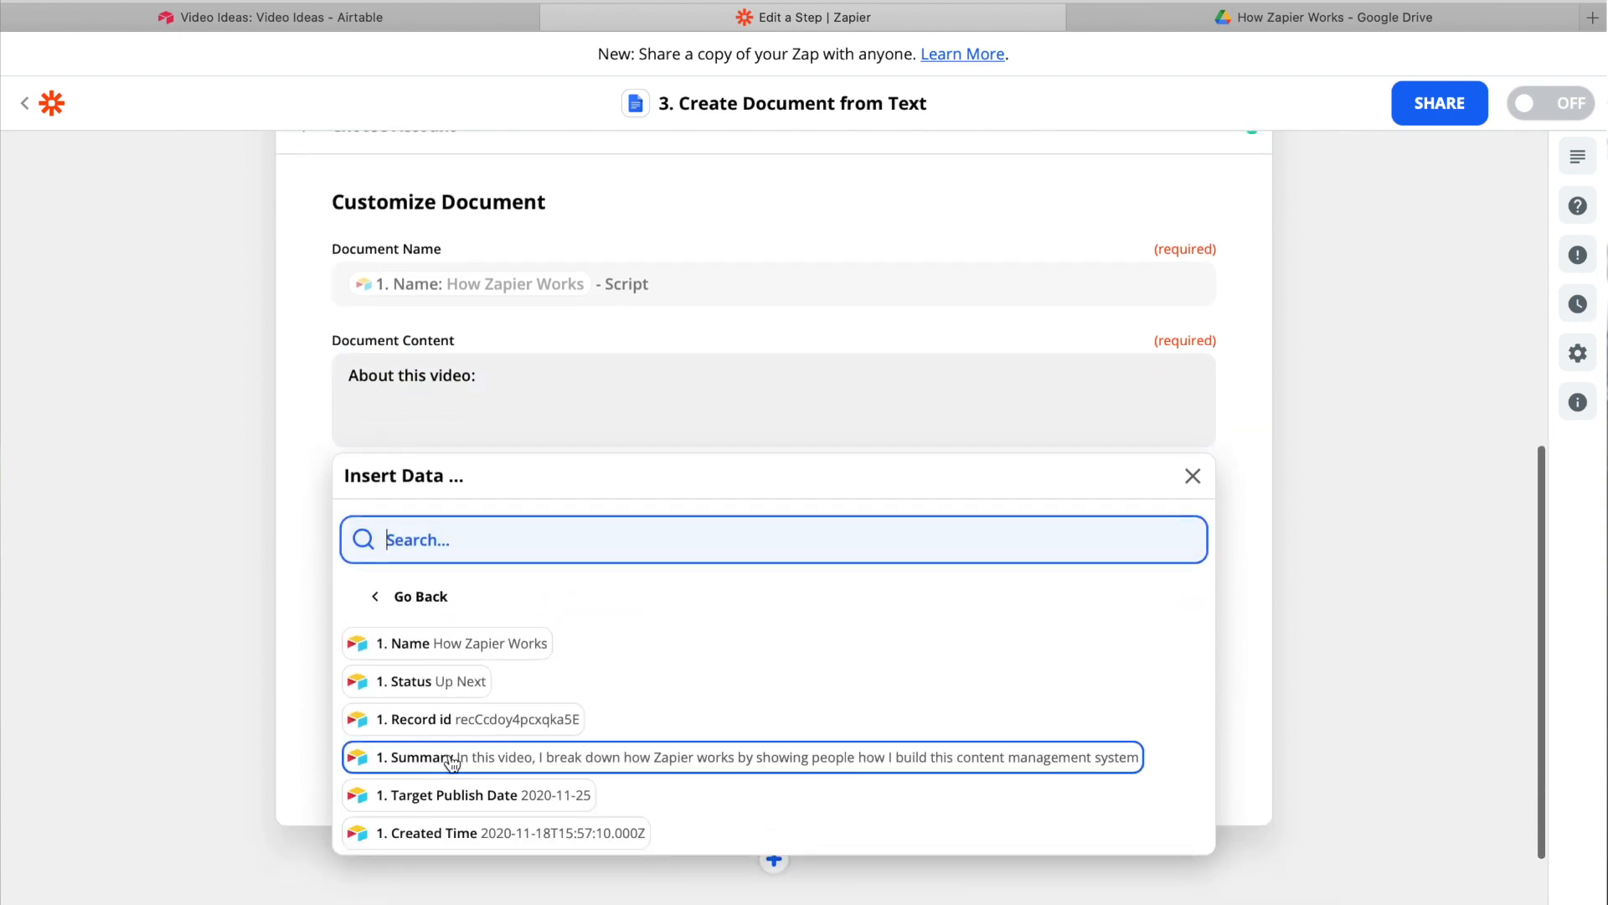
left_click(503, 769)
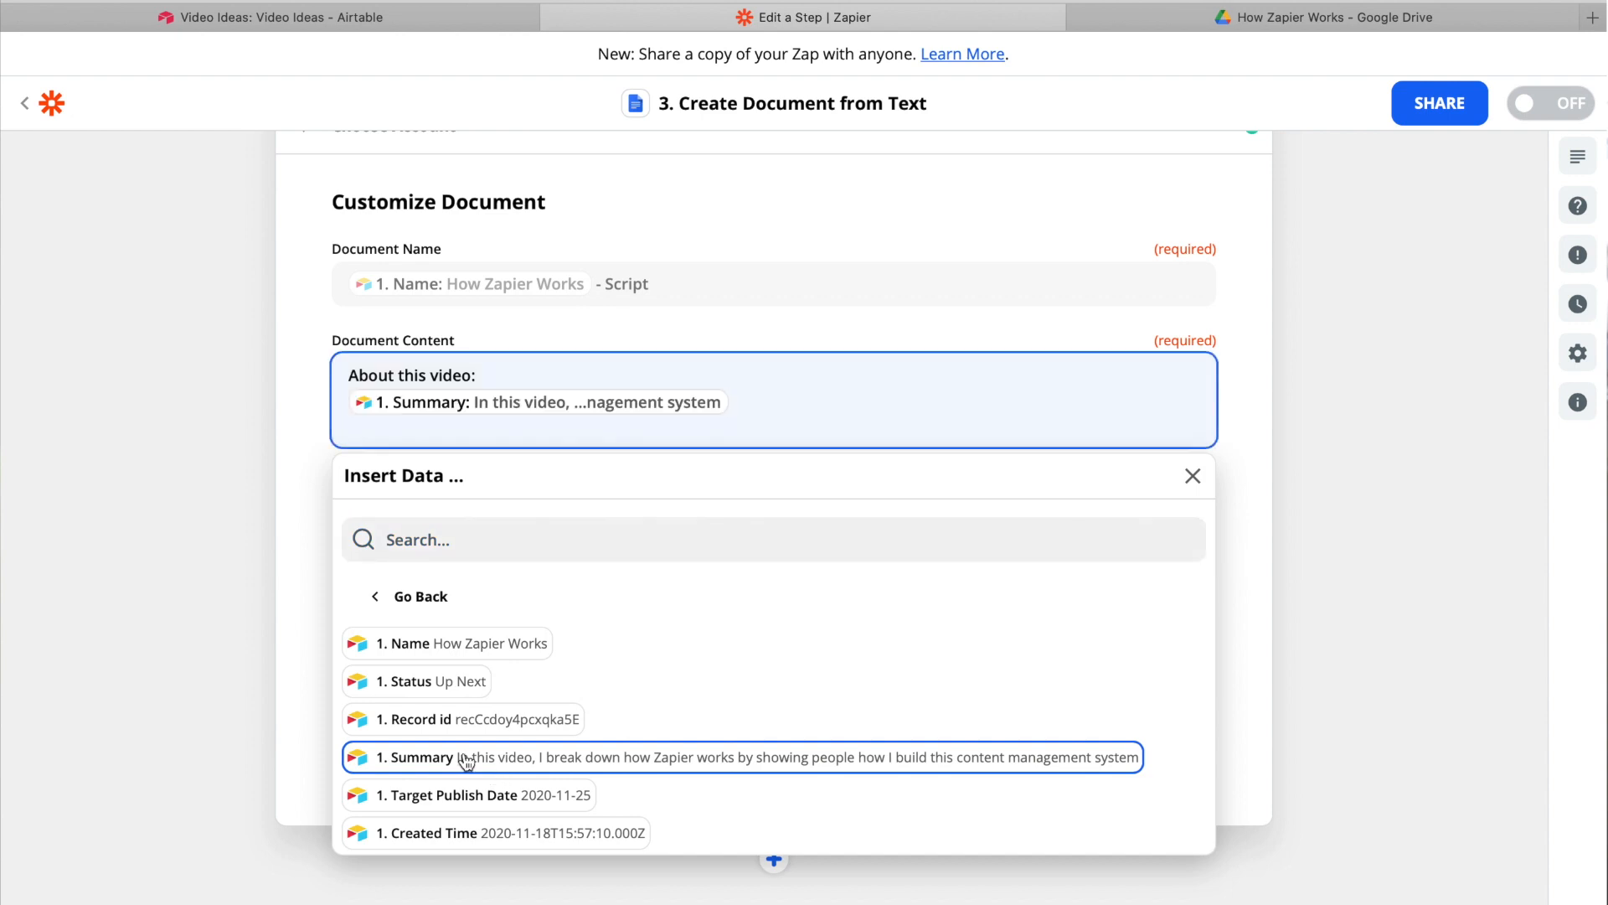
- Add a "To-Do List:" below the summary with dashed items Write Script, Film A Roll, Film B Roll, Edit, Create Thumbnail and Publish
key("Return")
key("Return")
type("To-Do List:")
key("Return")
type("- Write Script")
key("Return")
type("- ")
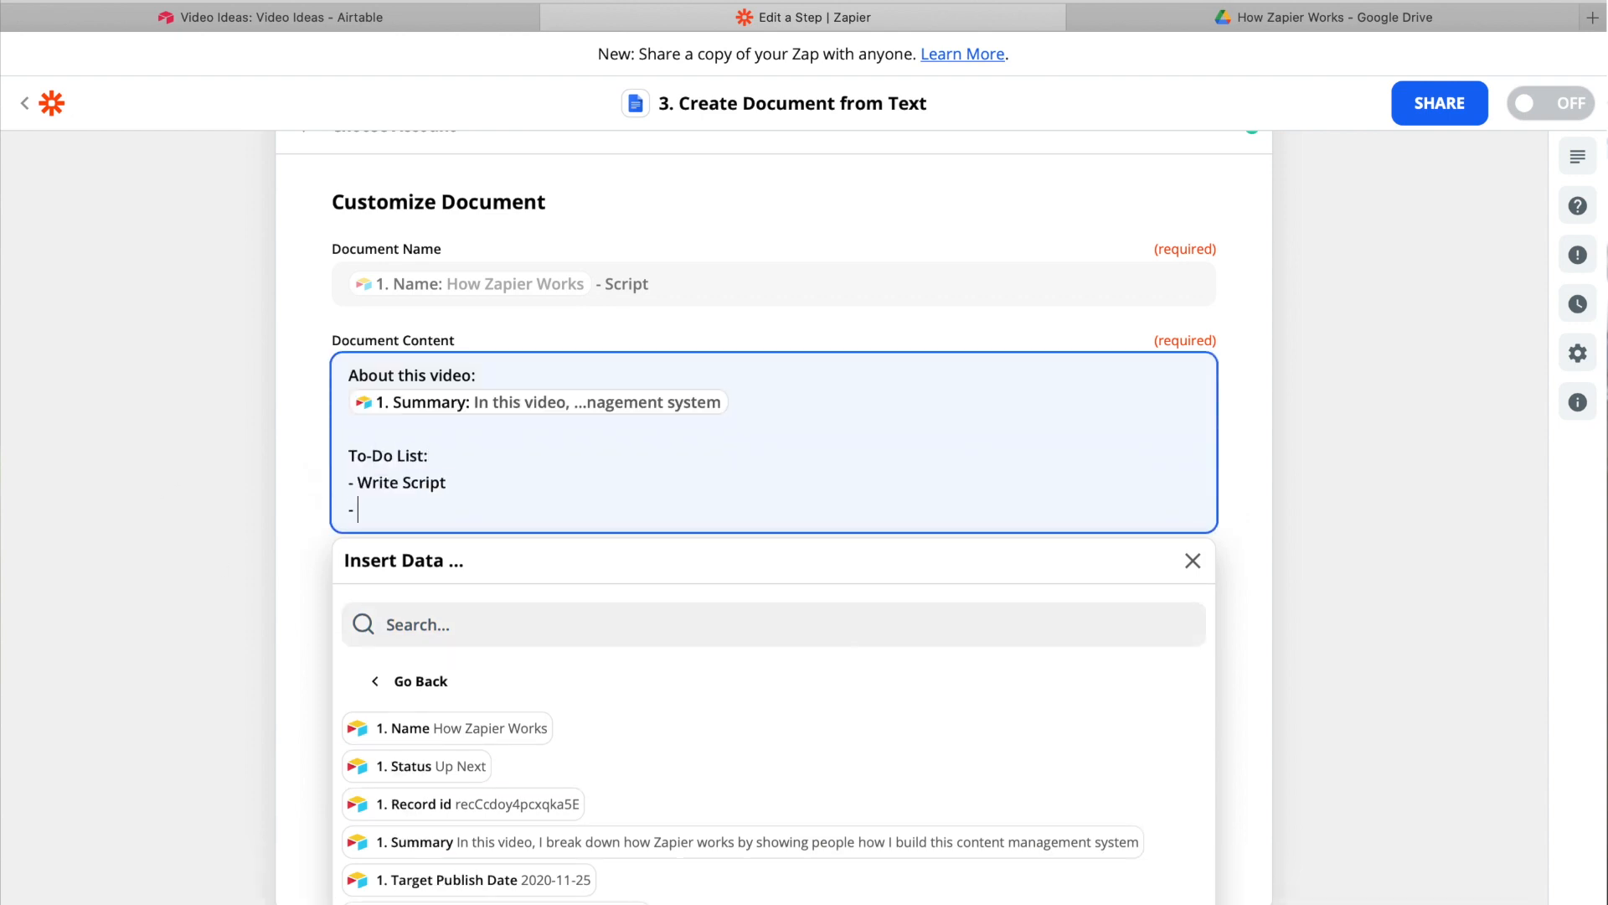
type("Film A Roll")
key("Return")
type("- Film")
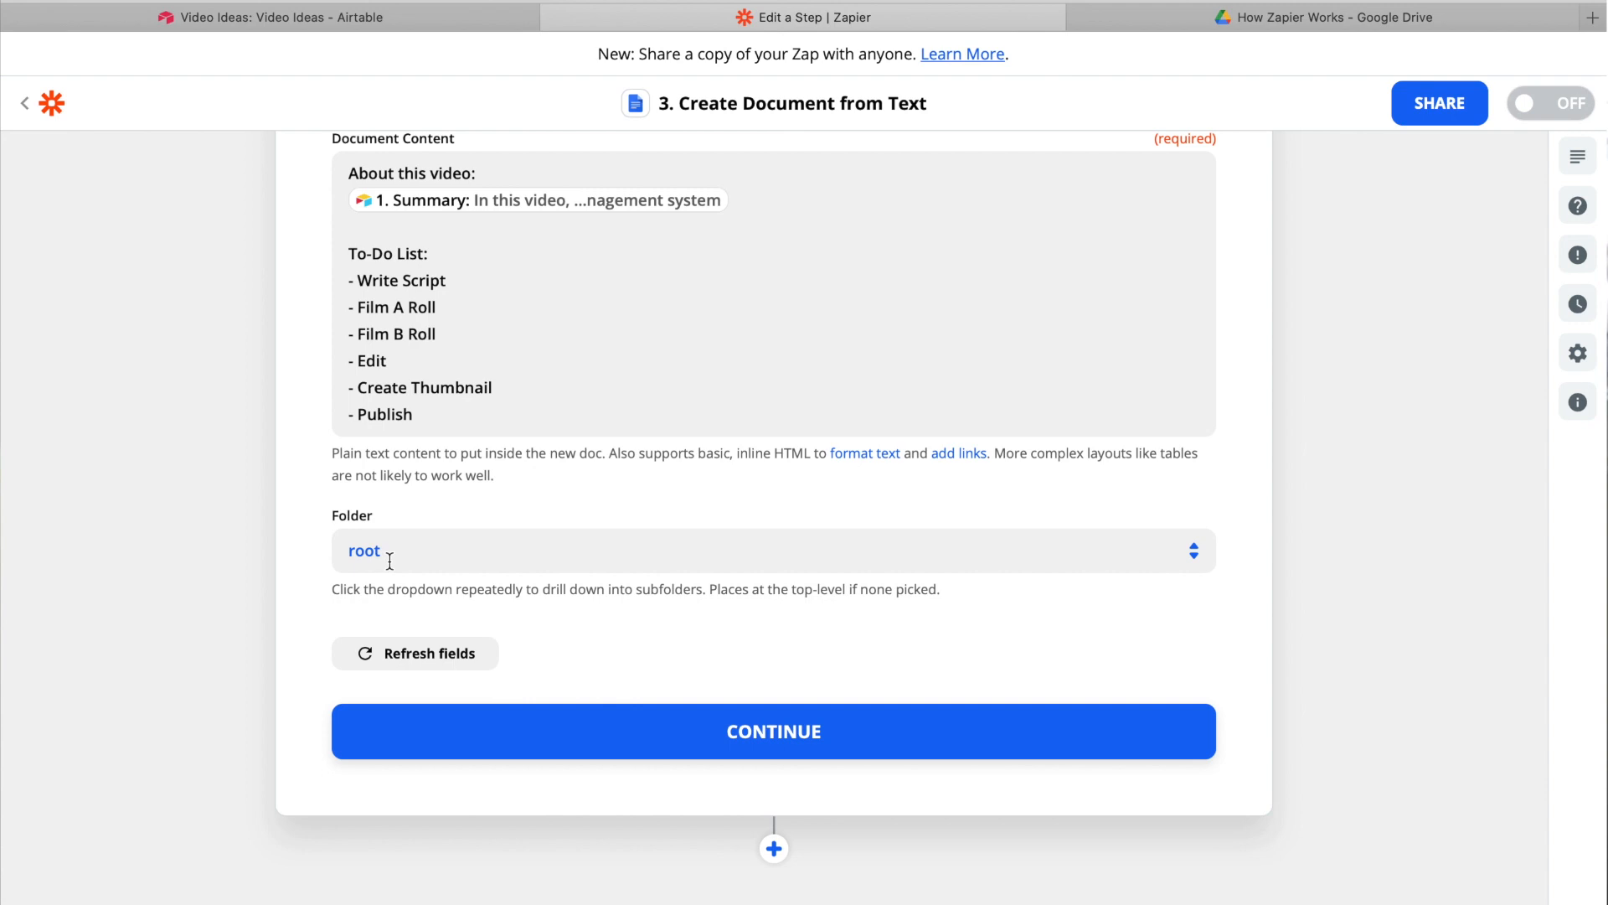
- Set the document's folder to the custom ID value from the Create Folder in Google Drive step and continue
left_click(394, 557)
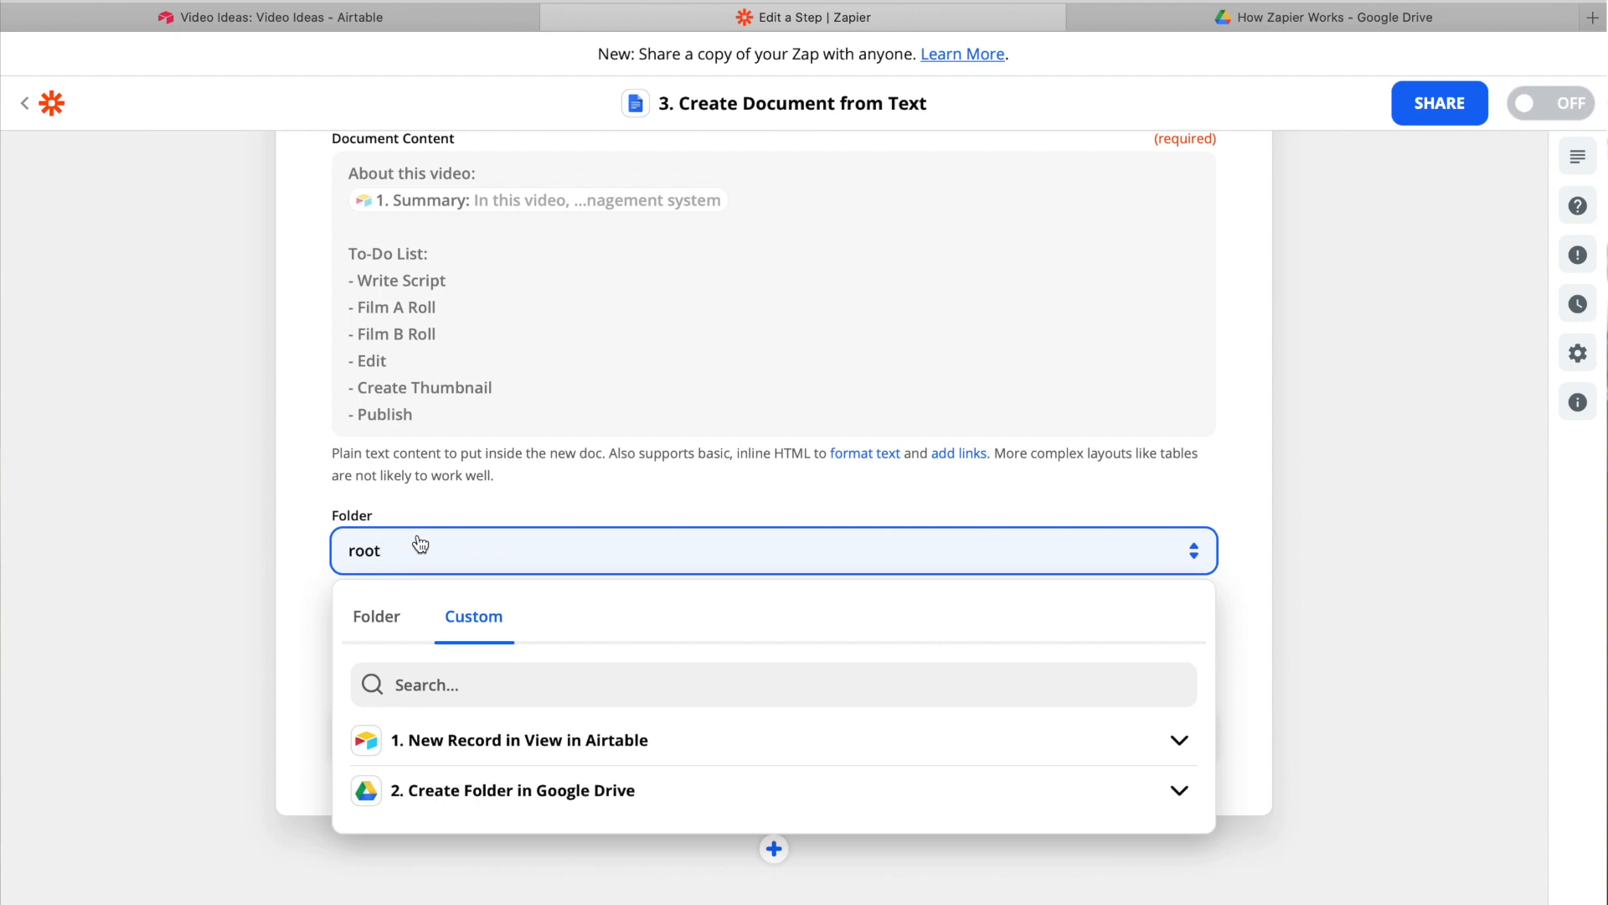
left_click(375, 630)
left_click(446, 618)
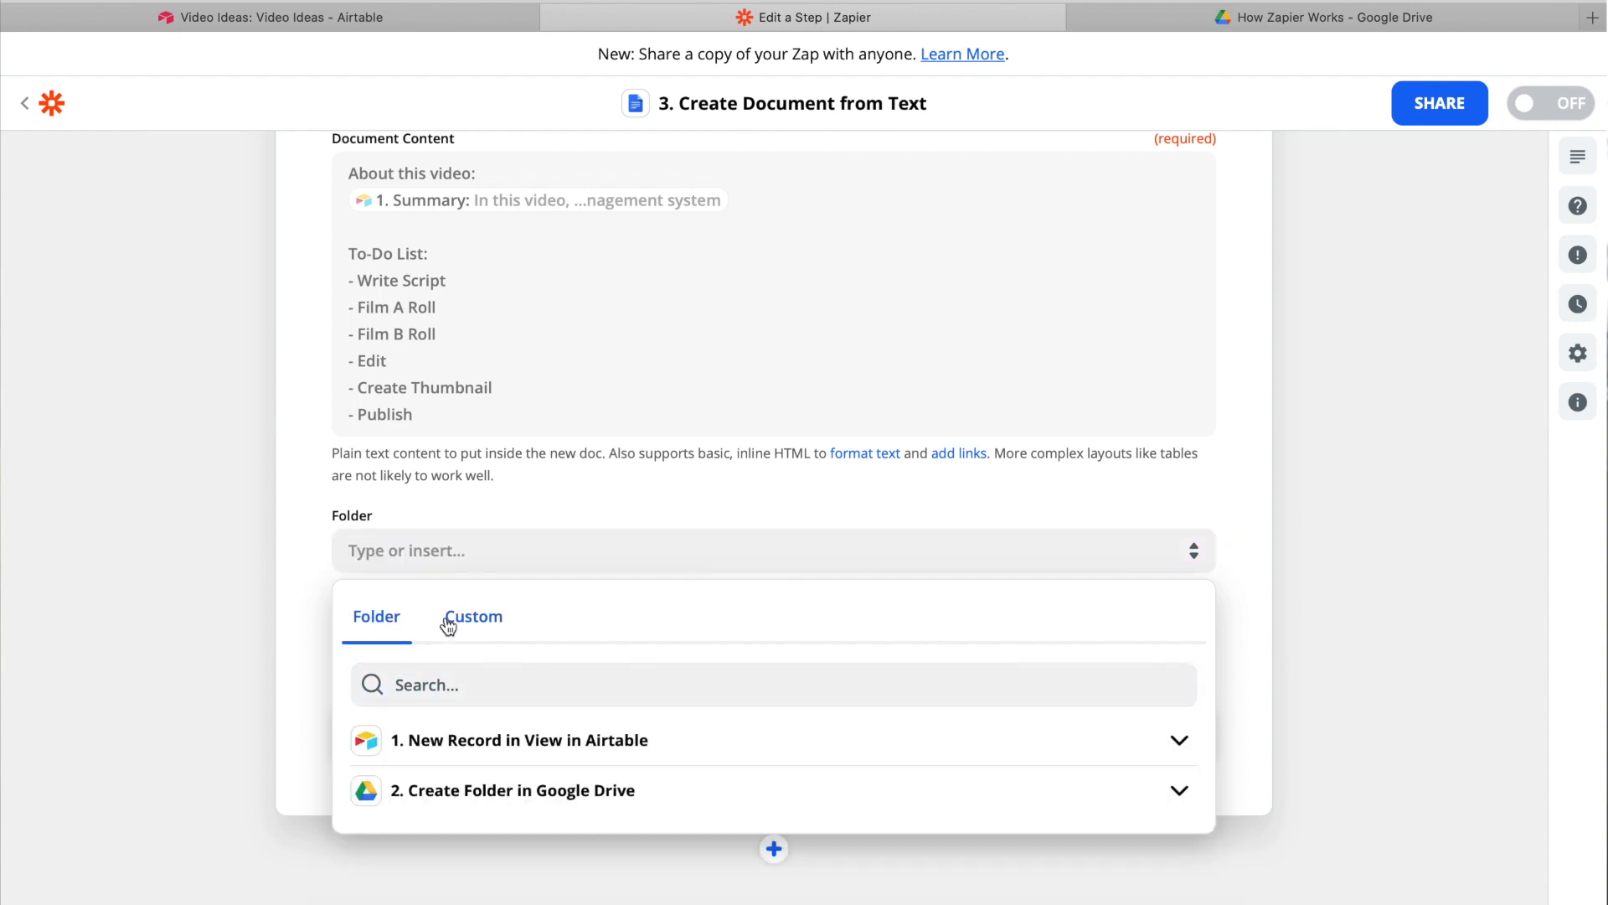
left_click(537, 792)
scroll(503, 754, "down", 3)
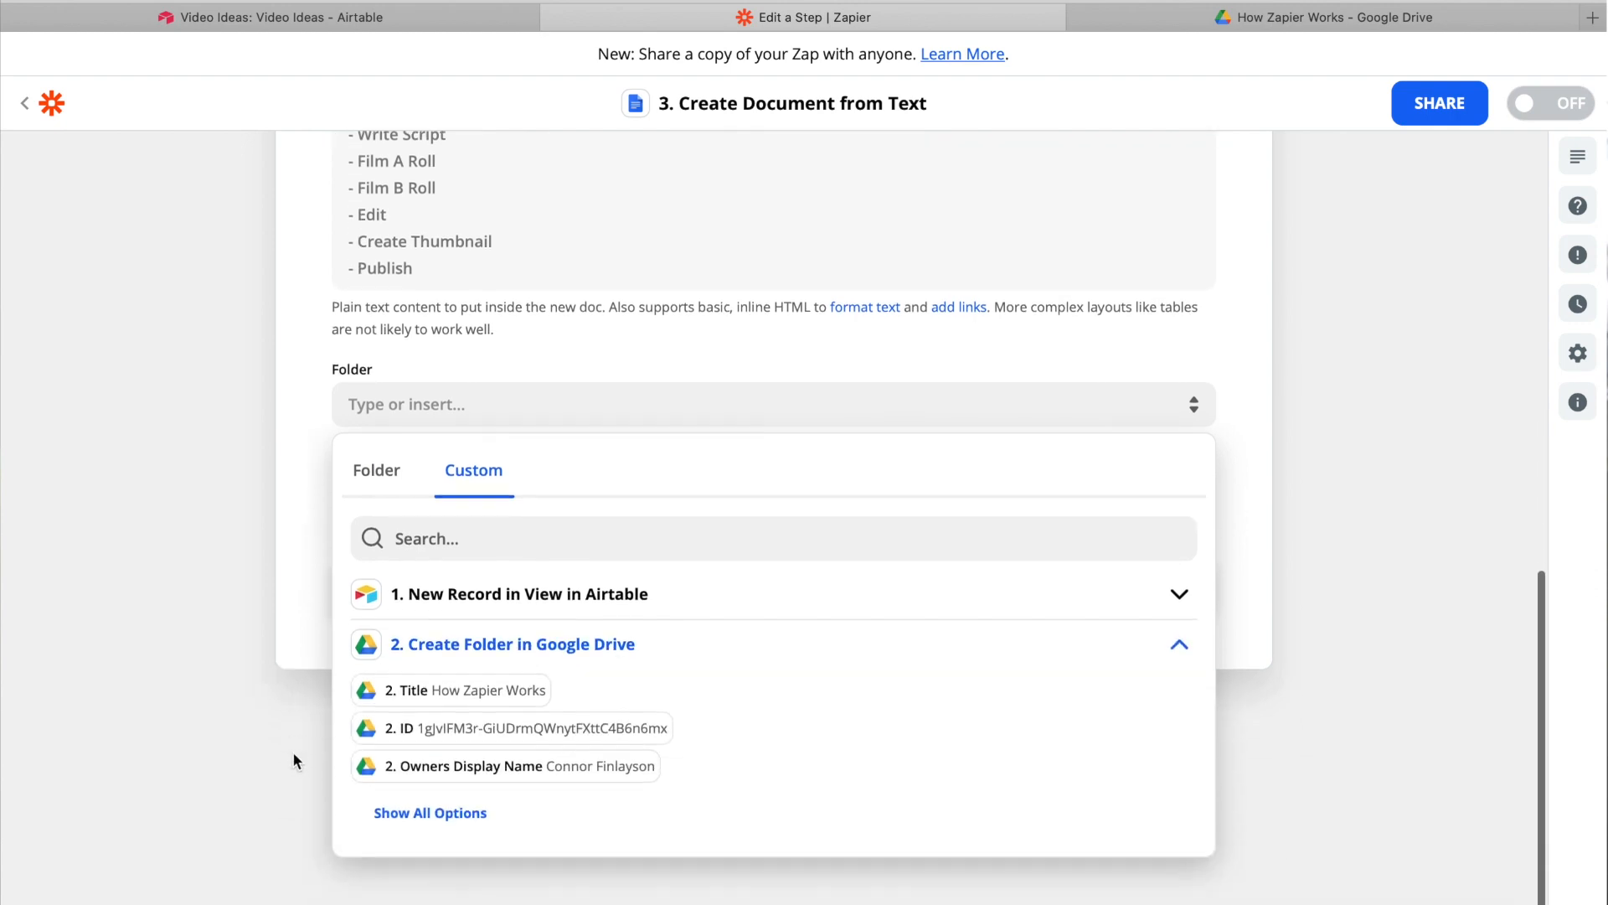
left_click(465, 729)
left_click(1018, 597)
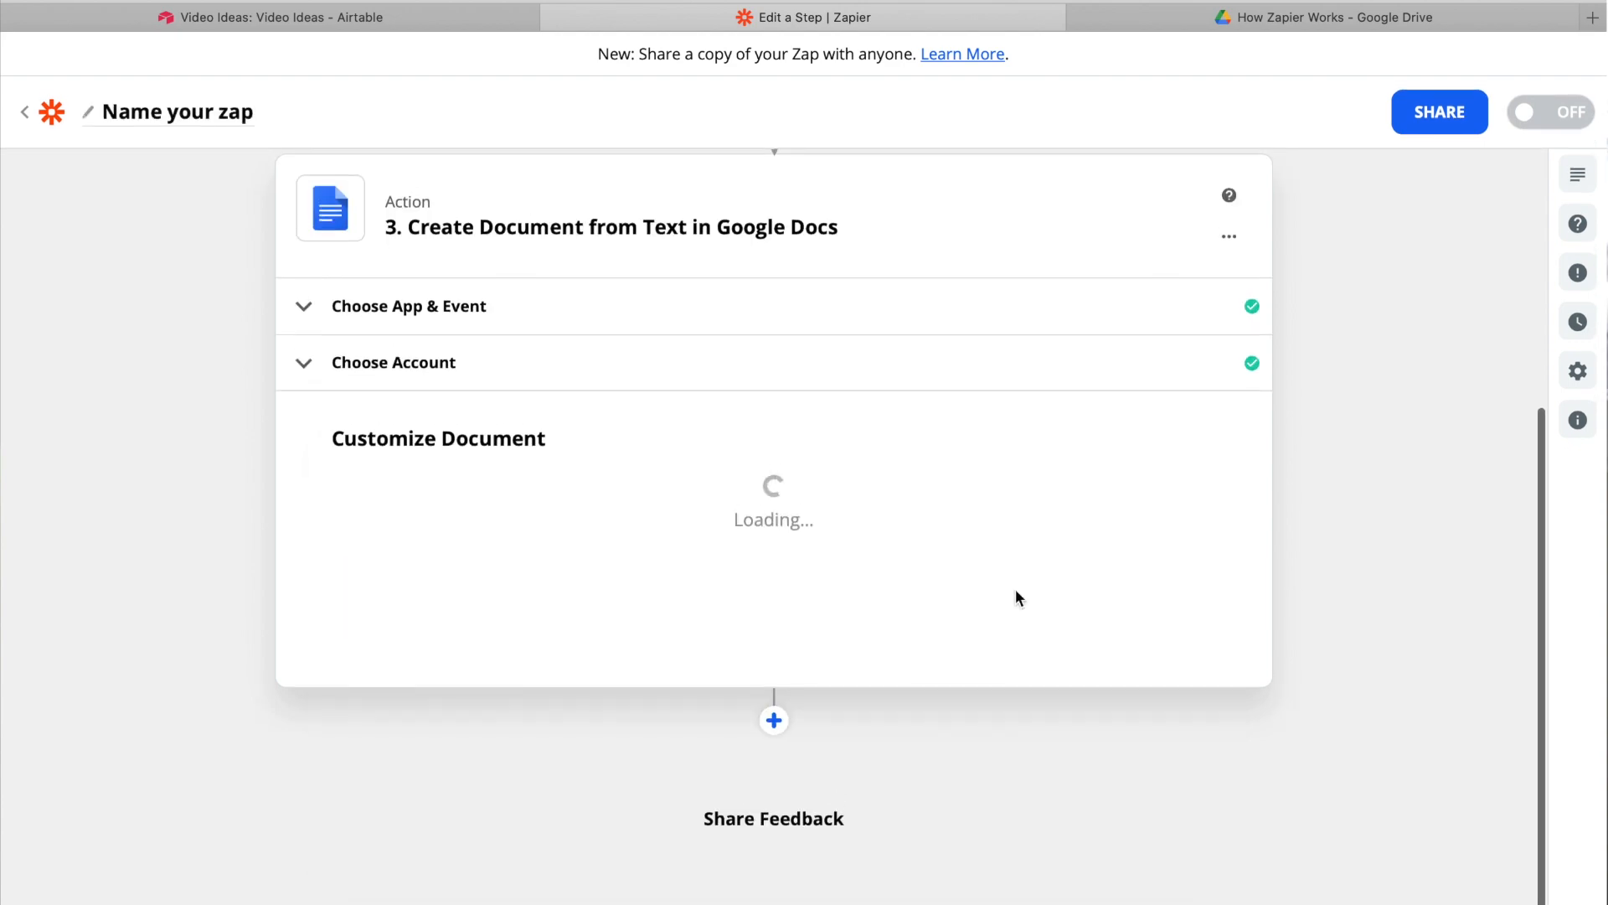
- Test the Google Docs step and open the How Zapier Works - Script document from its Google Drive folder
scroll(1016, 590, "down", 3)
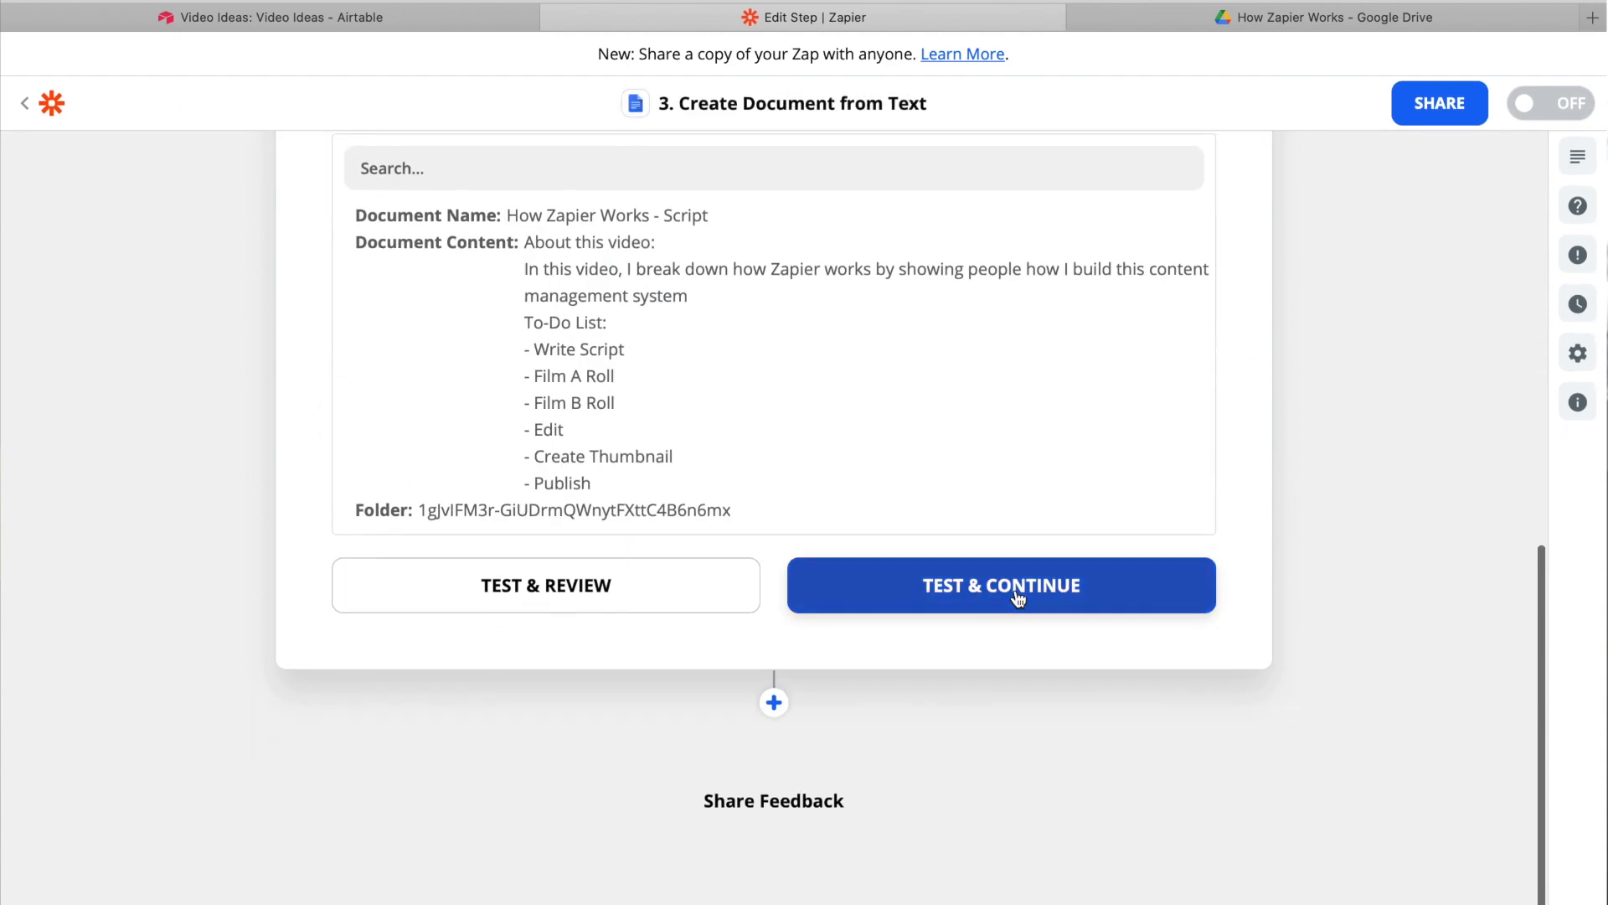
left_click(1015, 590)
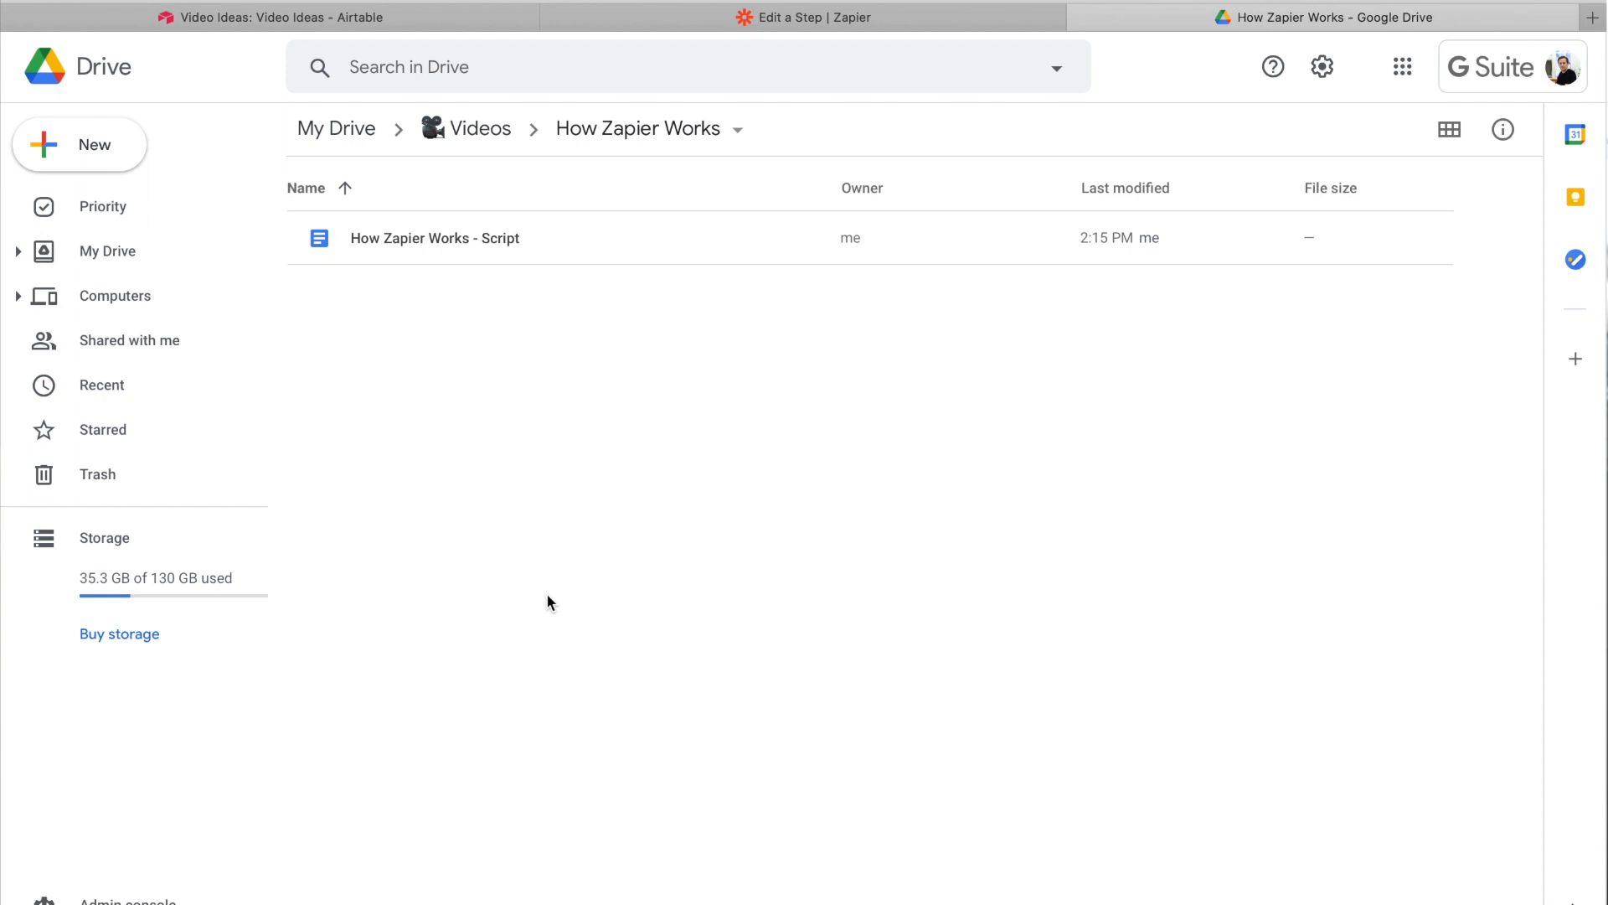
double_click(475, 254)
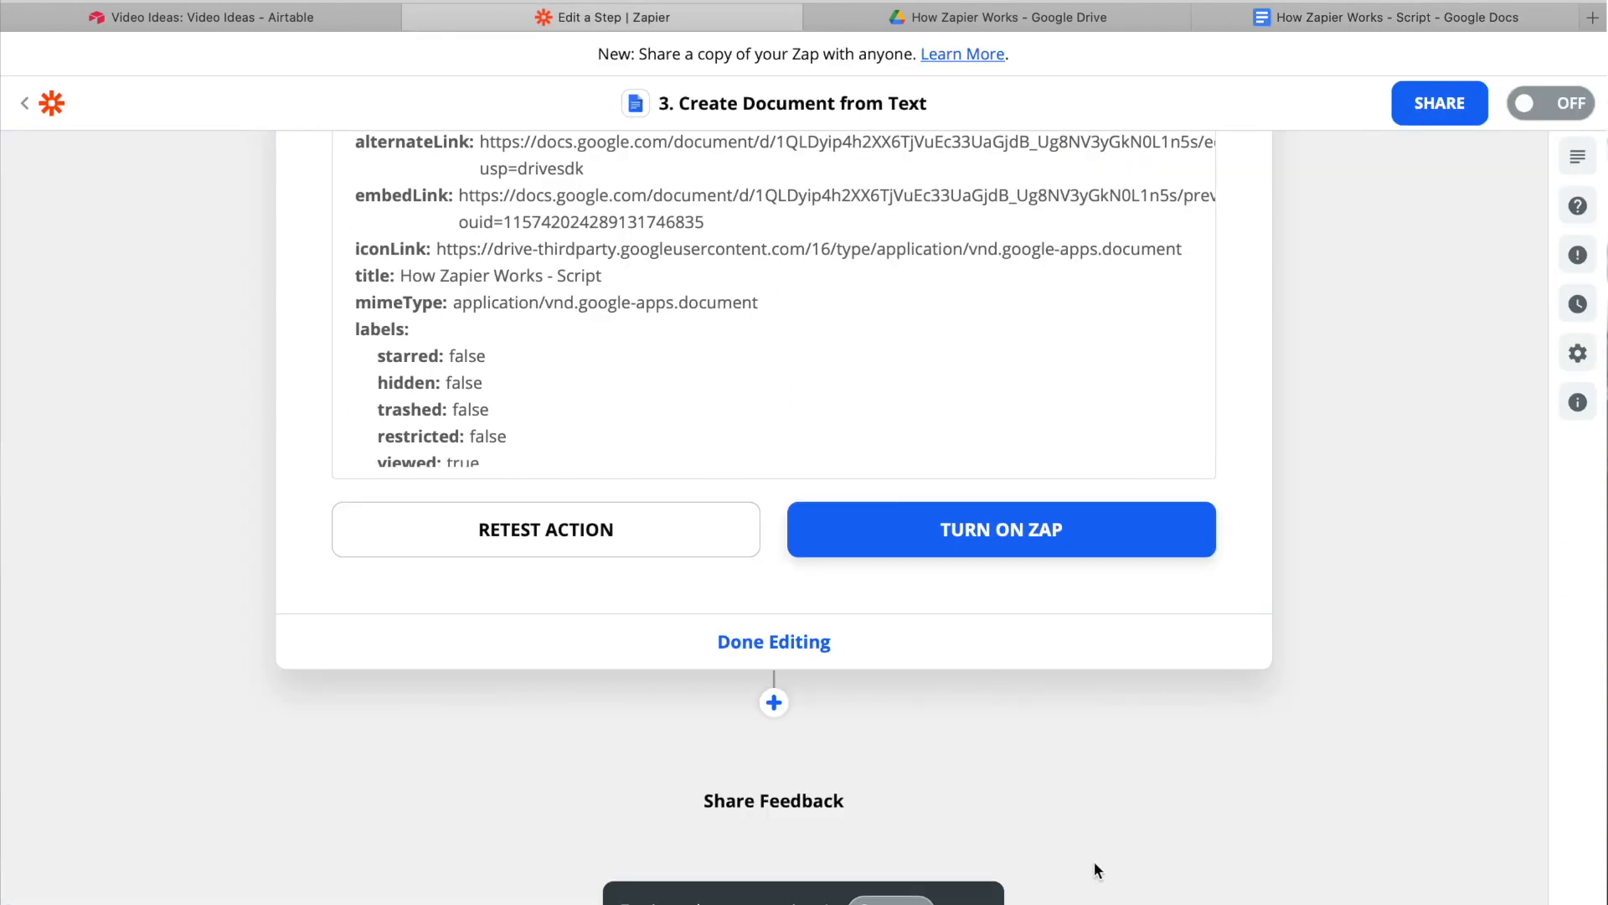
- Add a fourth step to the Zap using the Google Calendar app
left_click(773, 704)
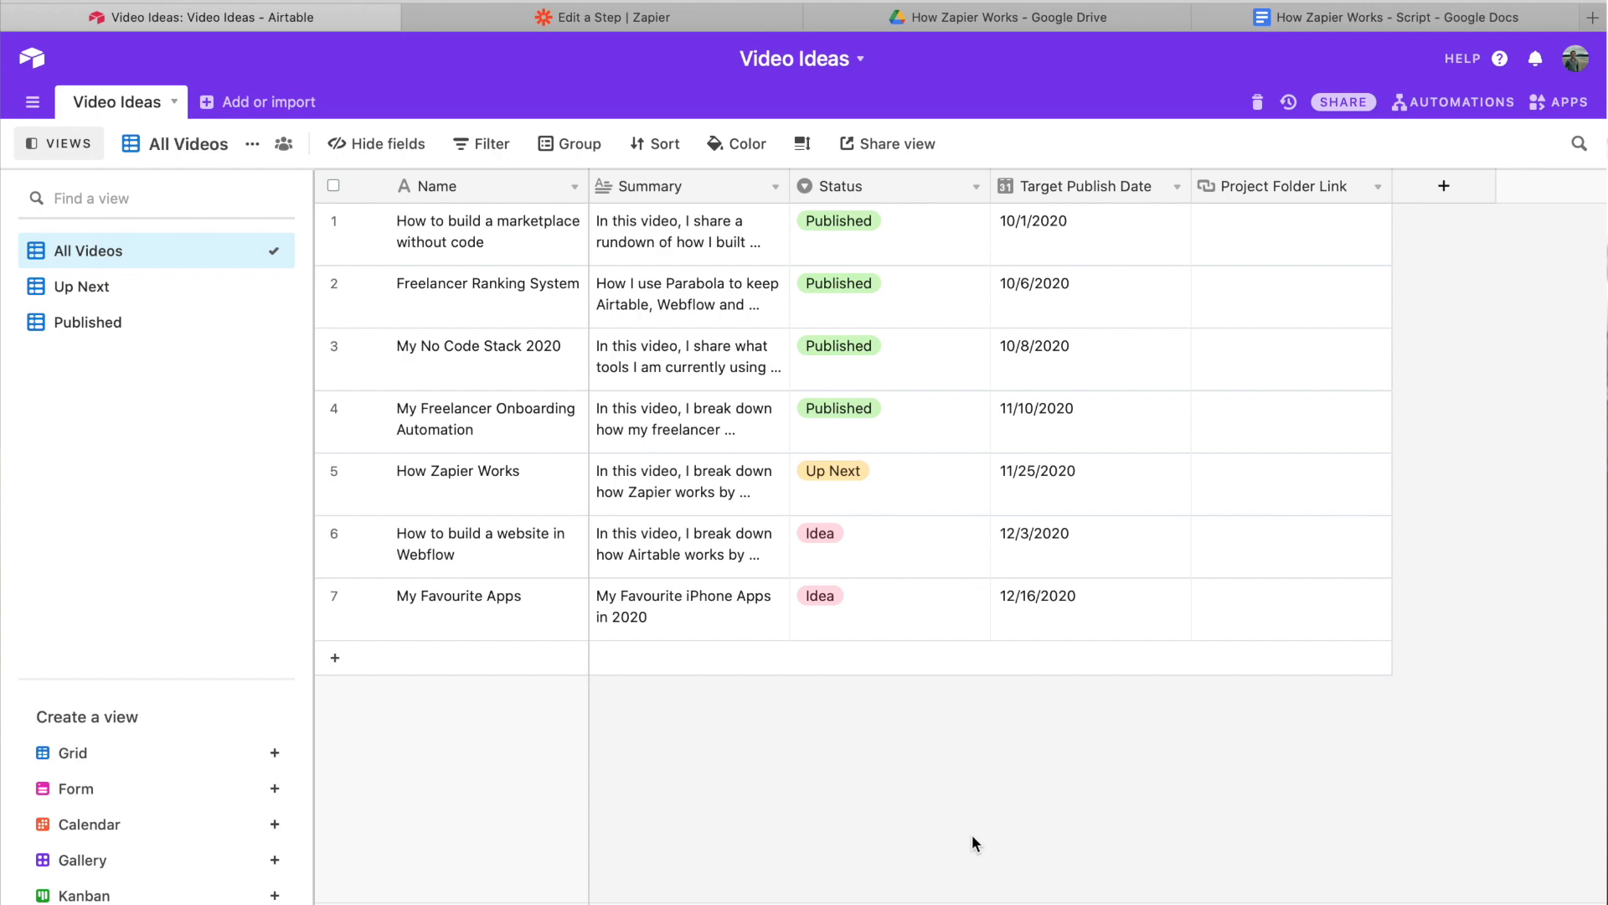
key("ctrl+Tab")
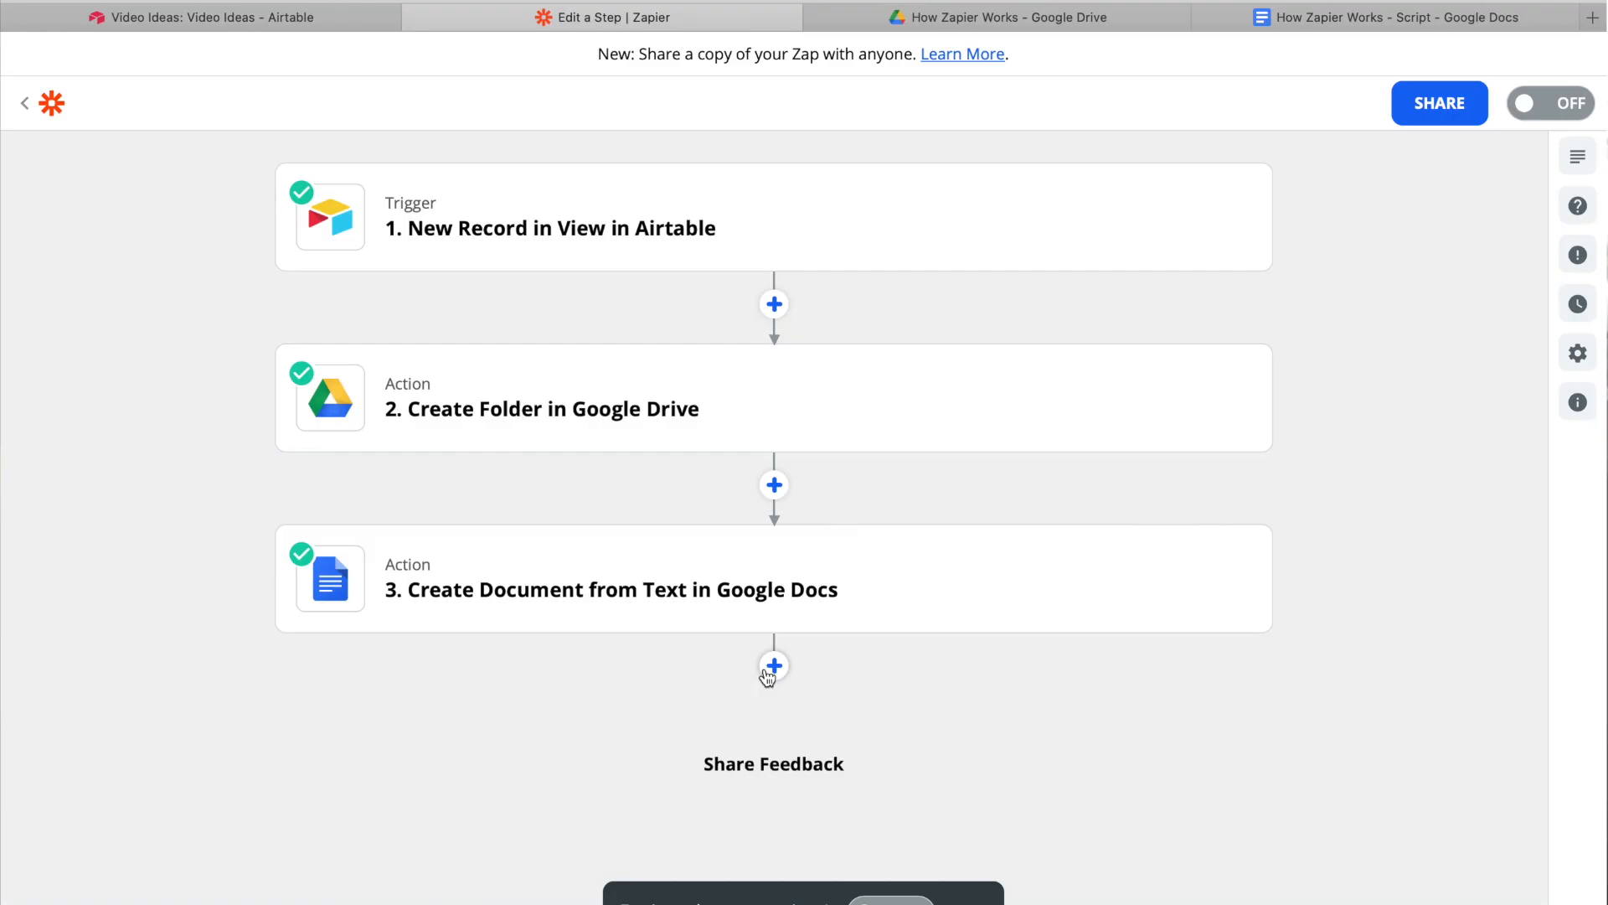
left_click(774, 667)
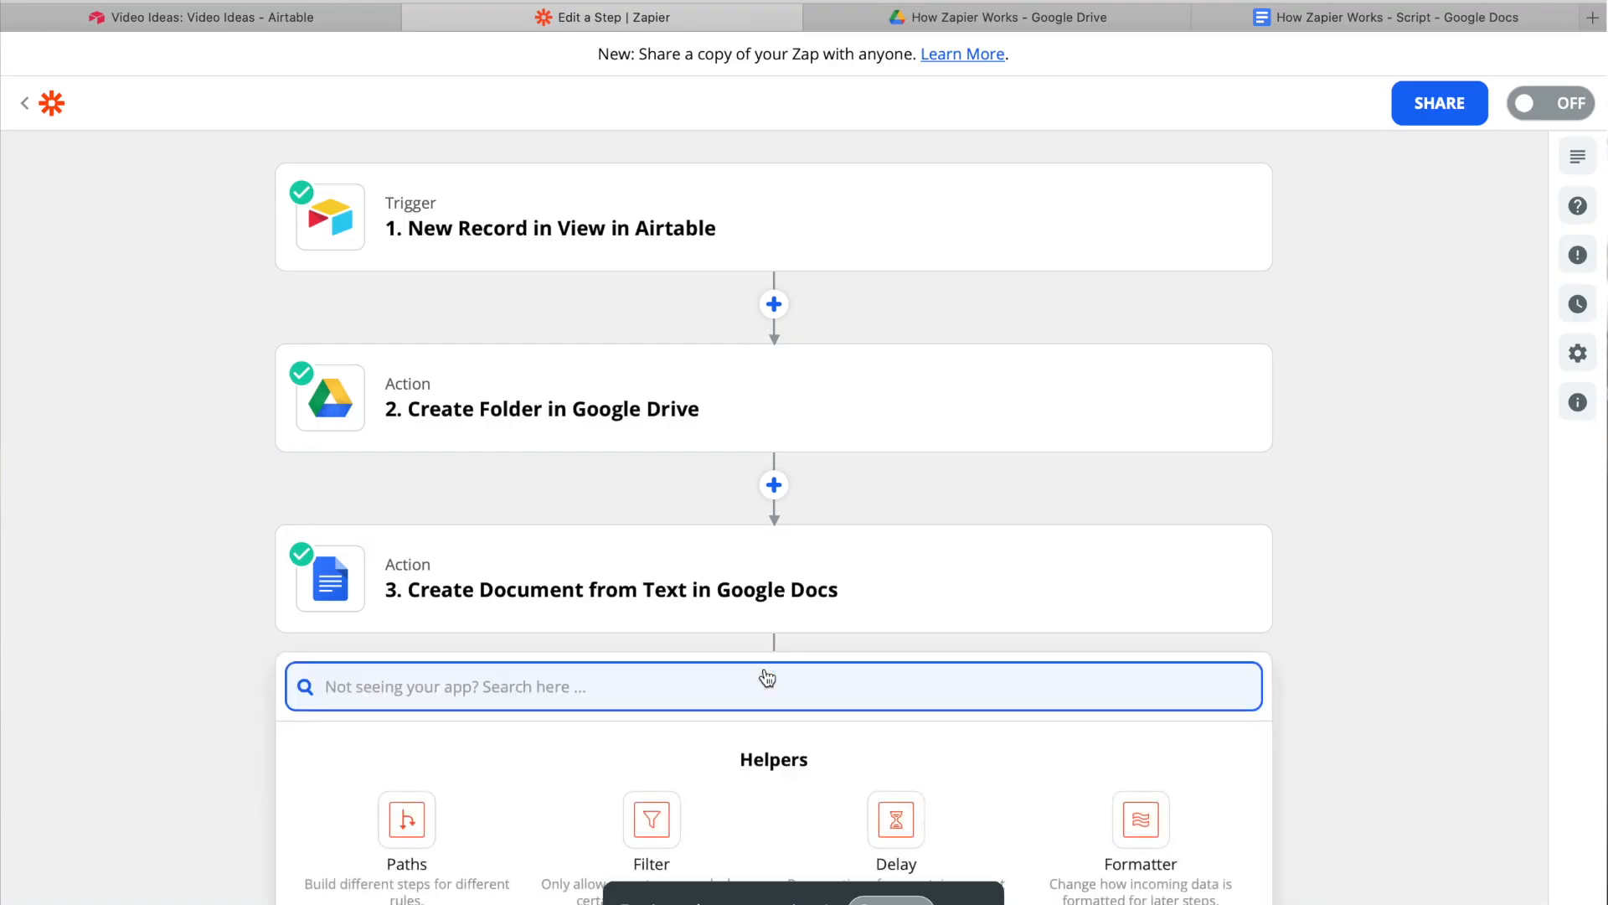
type("Goog")
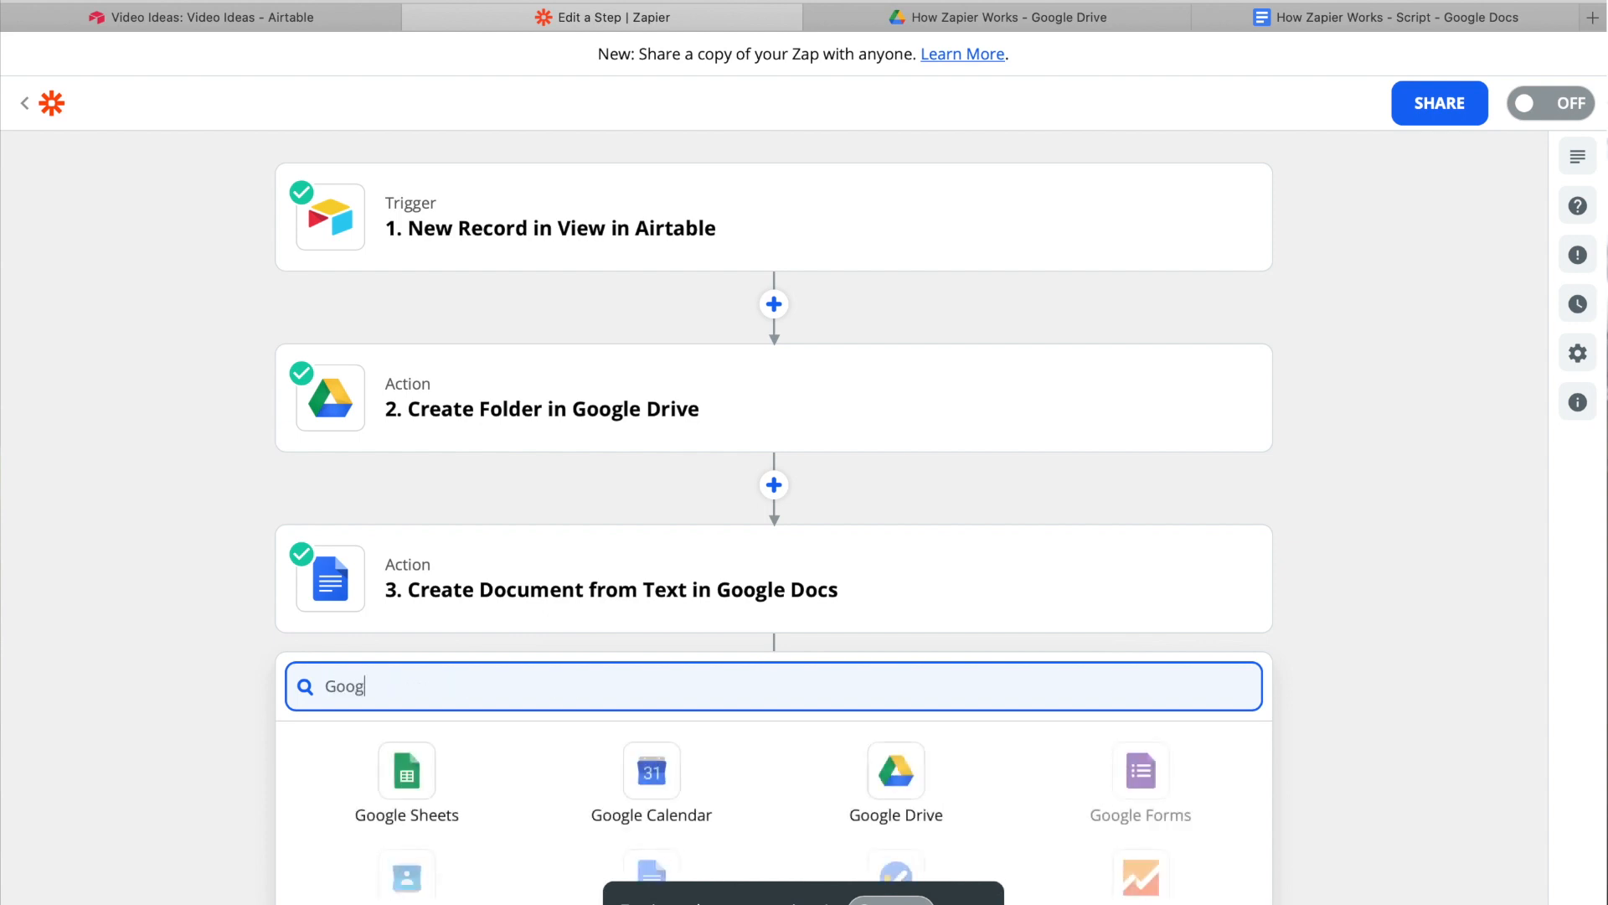
type("le Calendar")
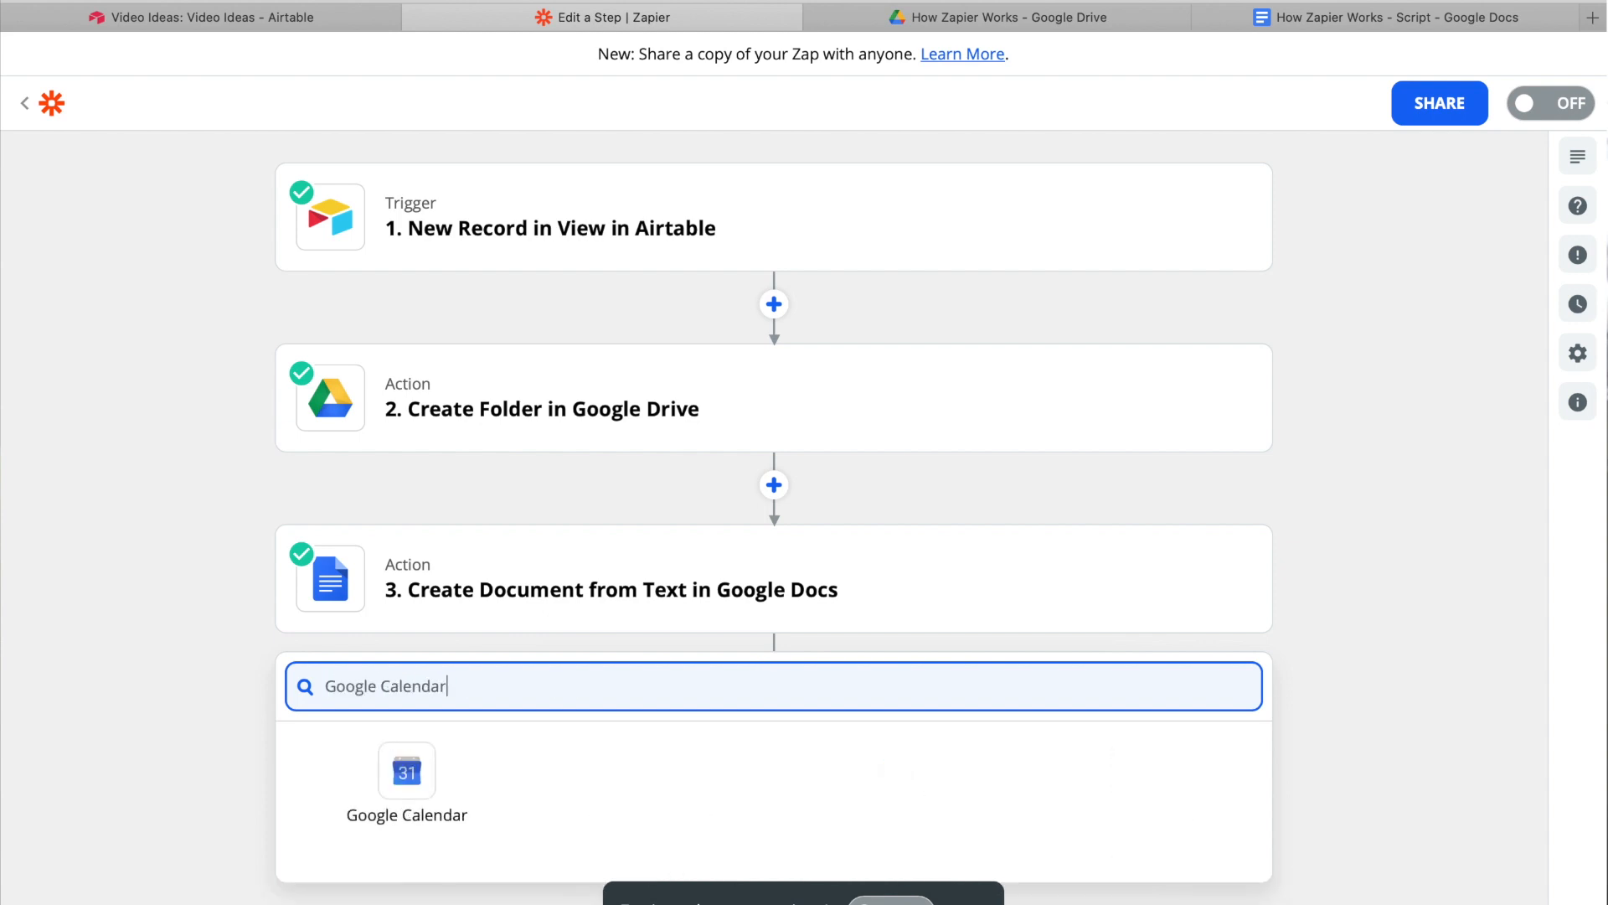
left_click(447, 771)
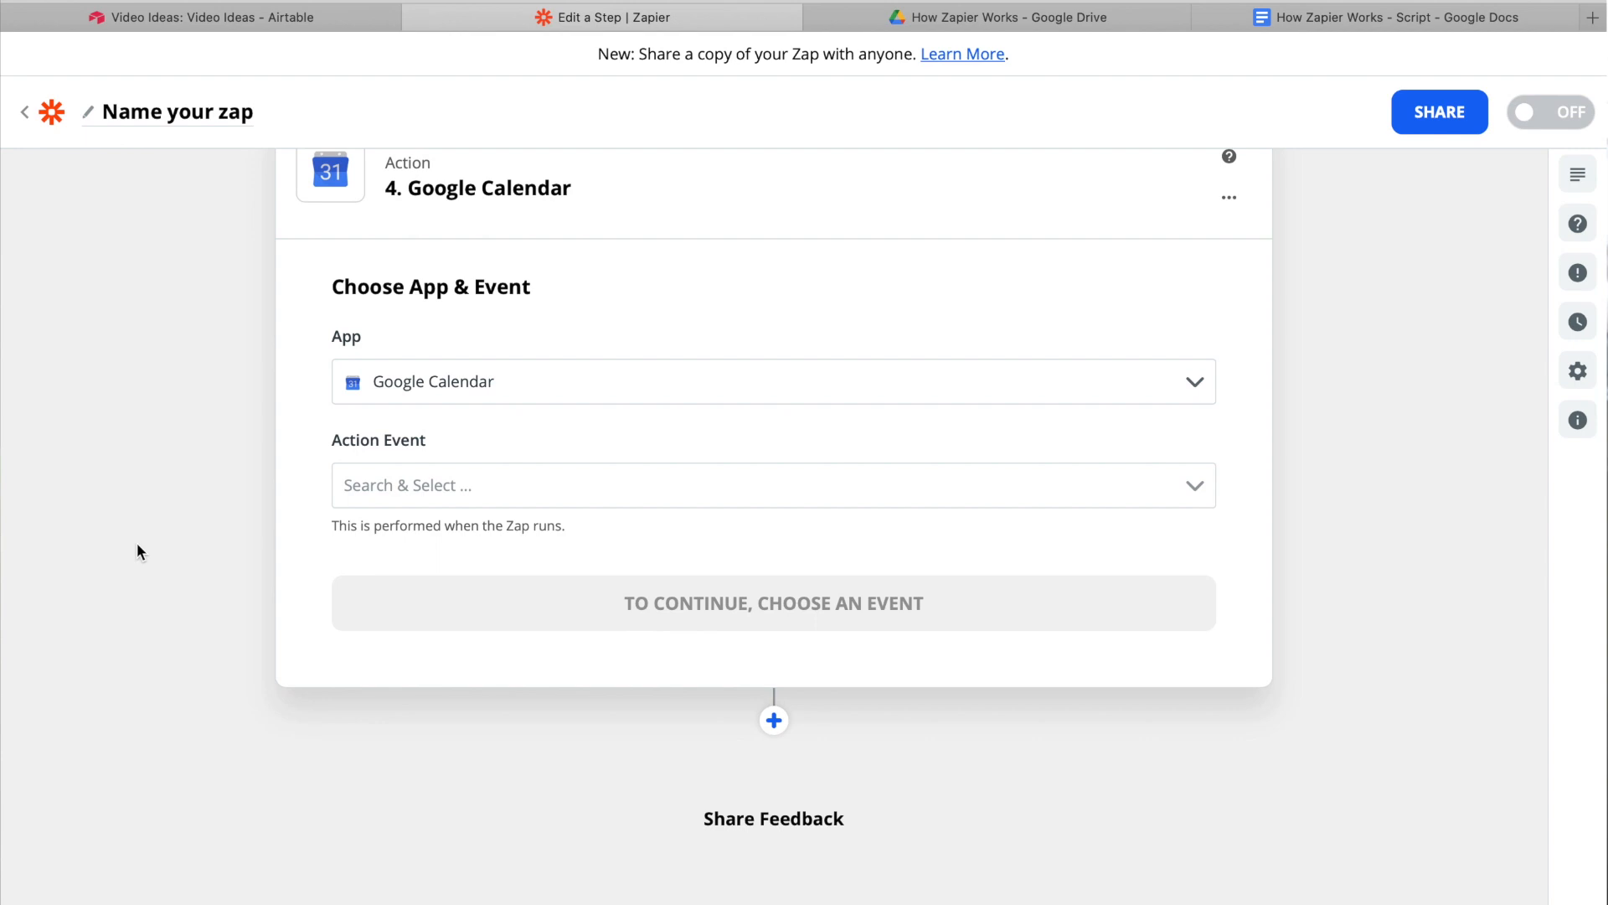
- Set the step's action to Create Detailed Event with Content Calendar as the target calendar
left_click(509, 488)
scroll(514, 668, "down", 6)
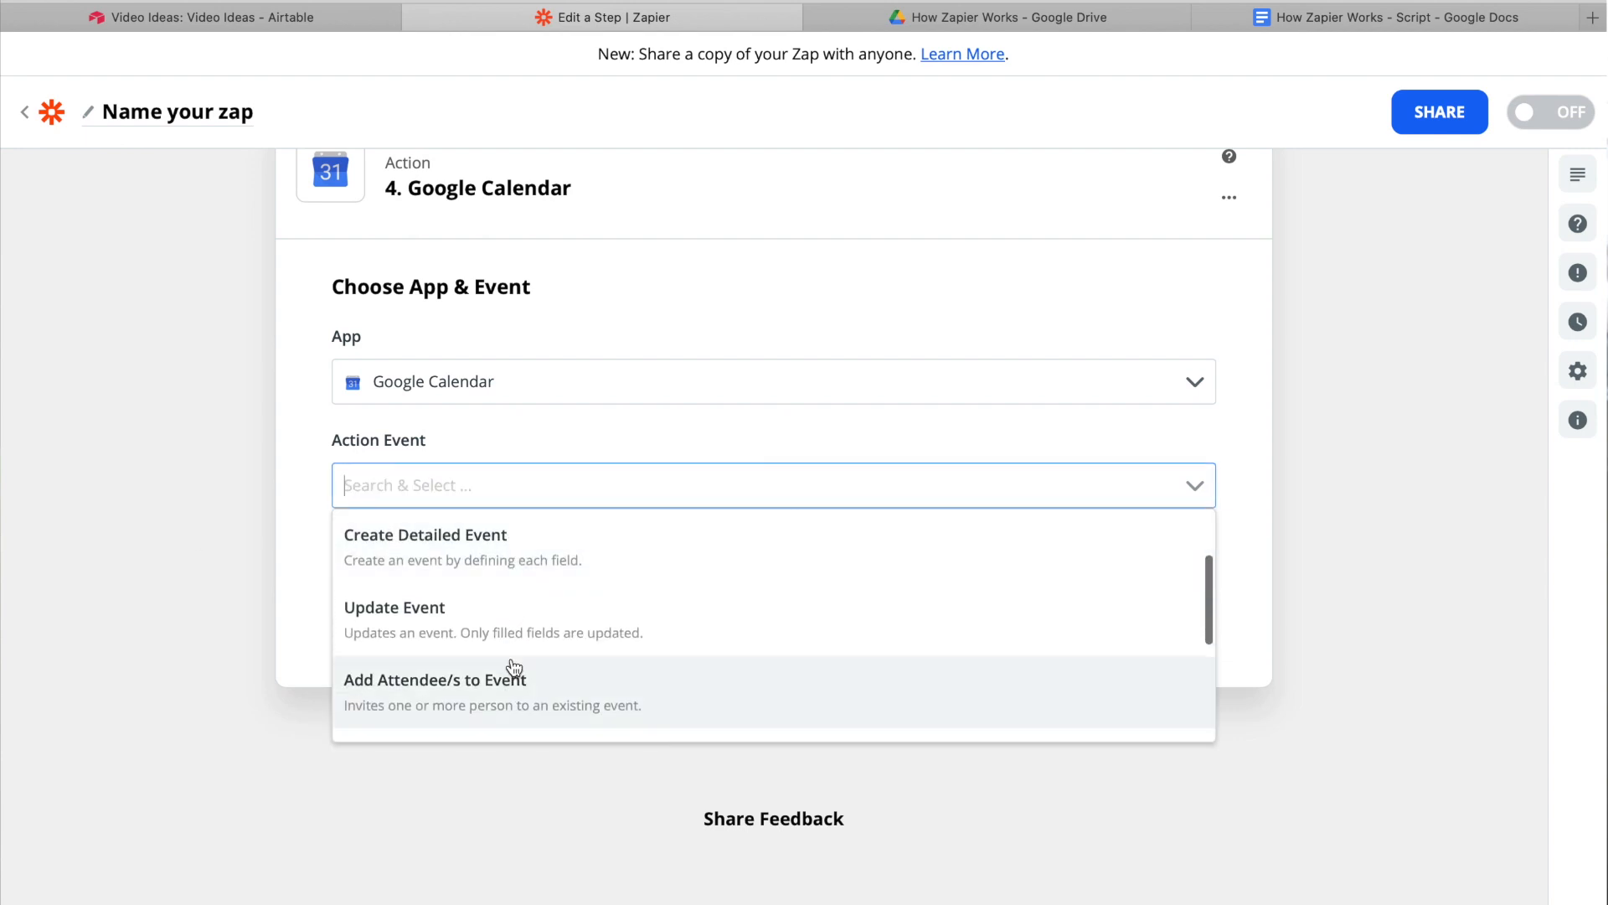
scroll(514, 668, "up", 6)
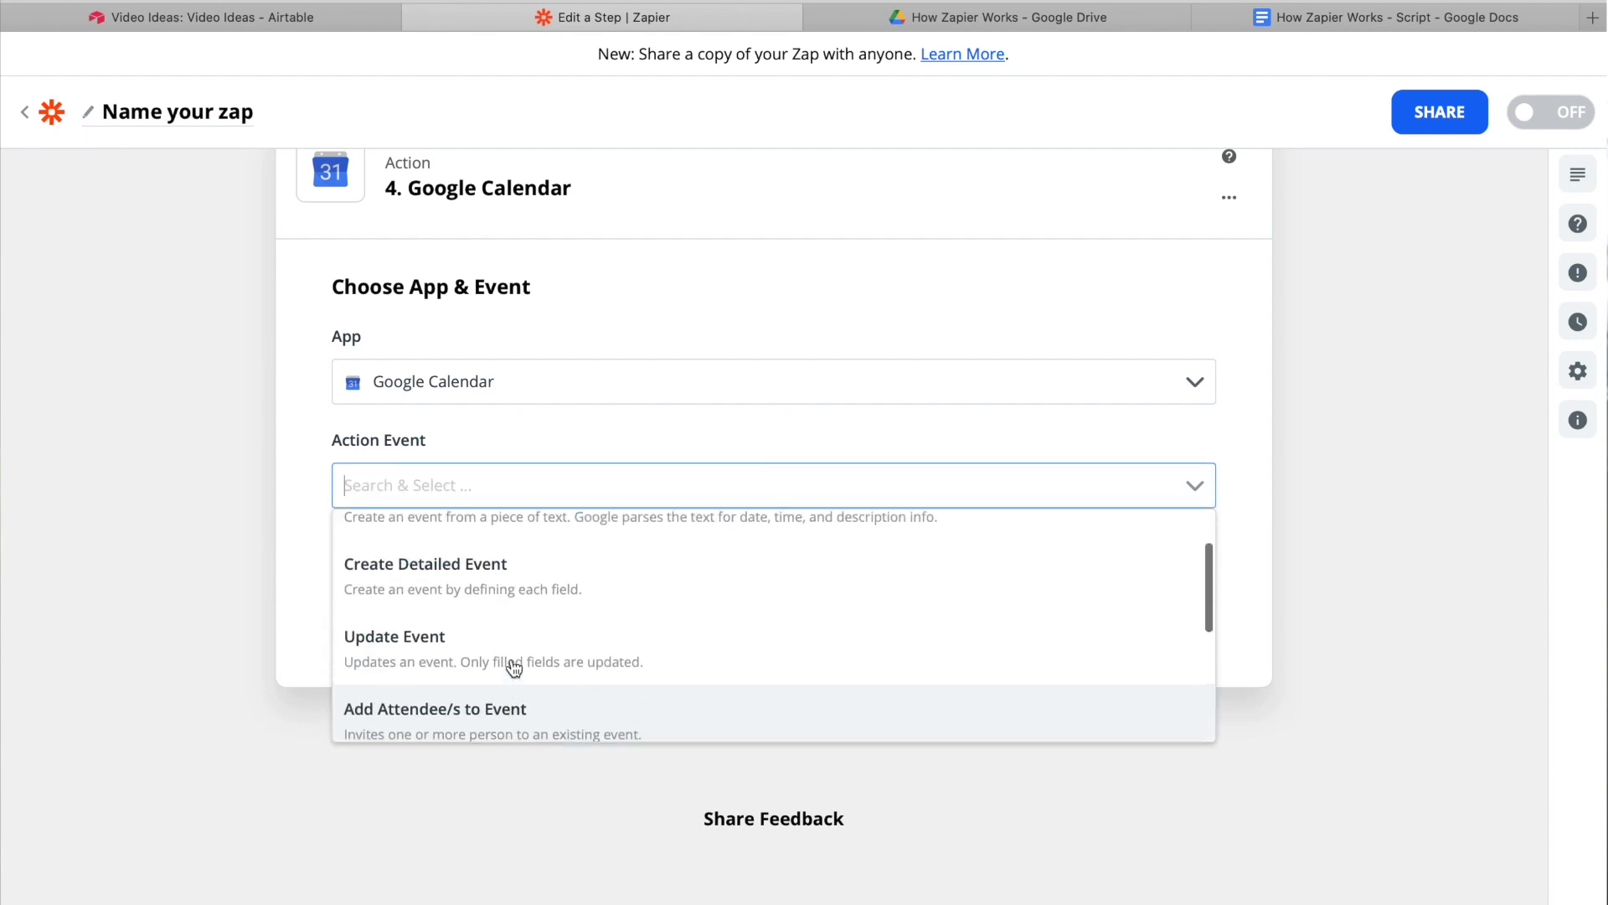
left_click(510, 639)
left_click(556, 621)
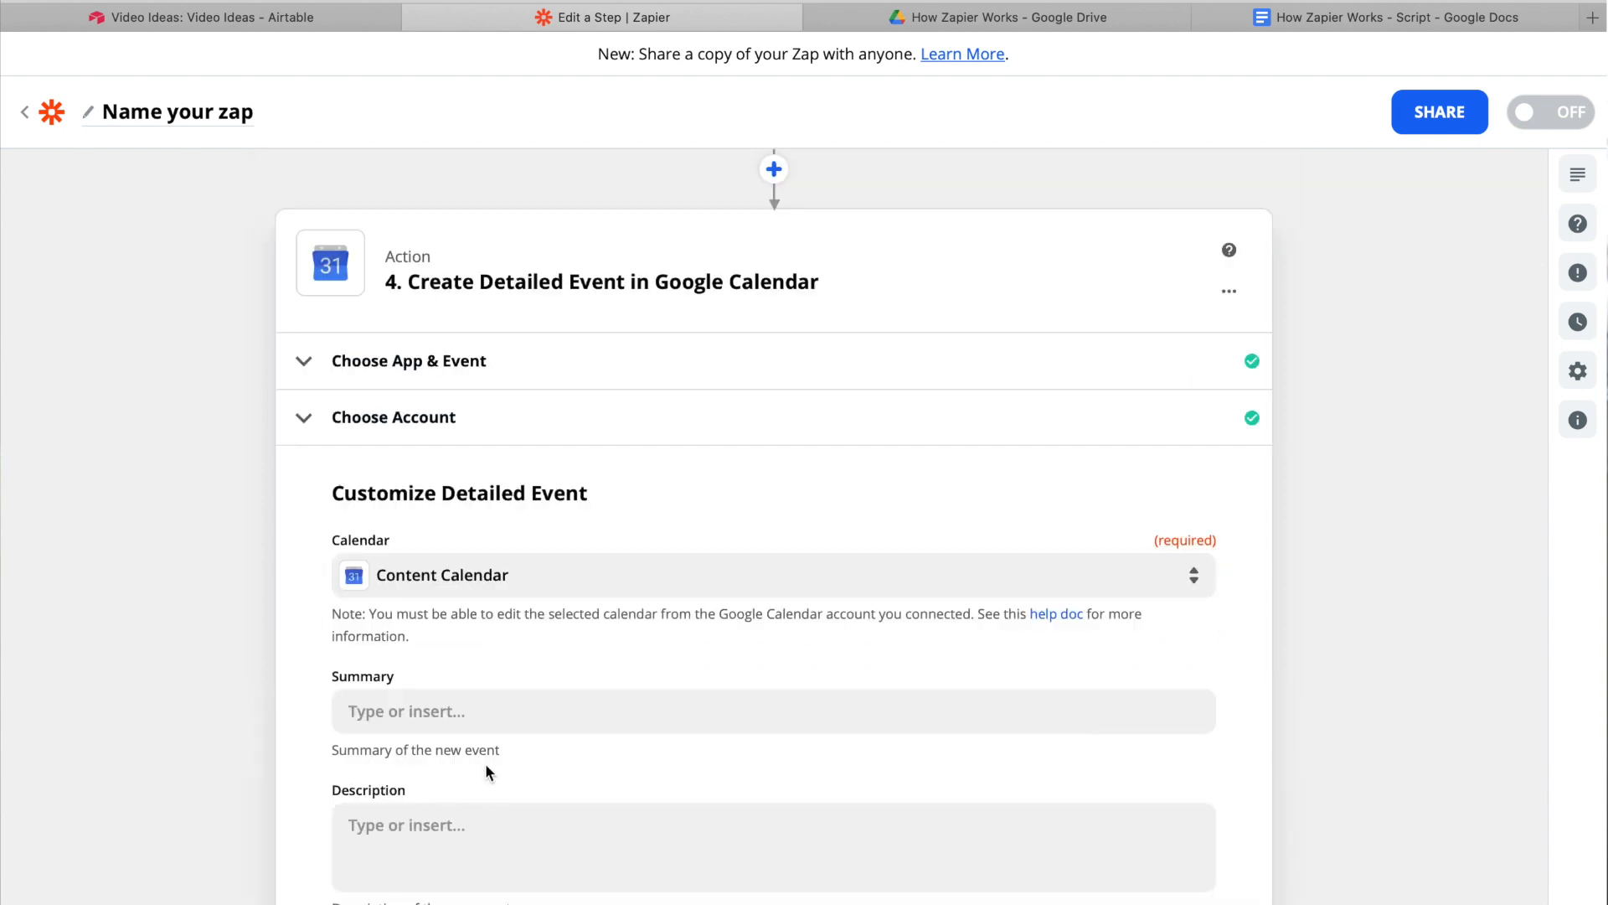
- Fill the event's Summary with the Airtable record's Name field followed by "- Publish Date"
scroll(486, 766, "down", 2)
left_click(410, 505)
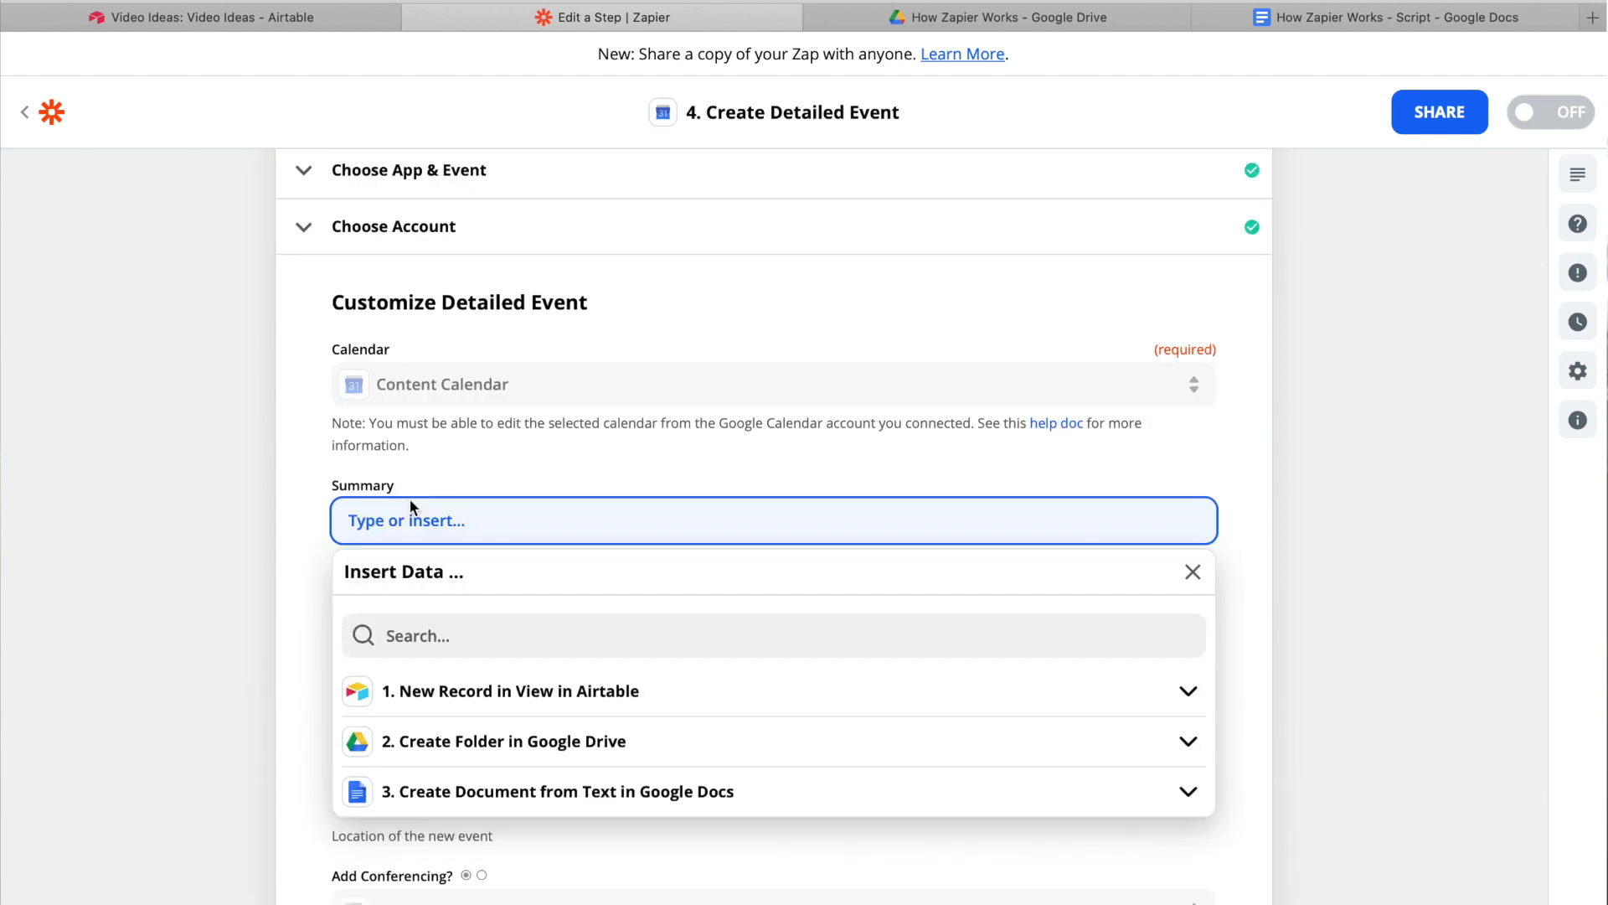
left_click(514, 690)
left_click(502, 736)
type("- Pu")
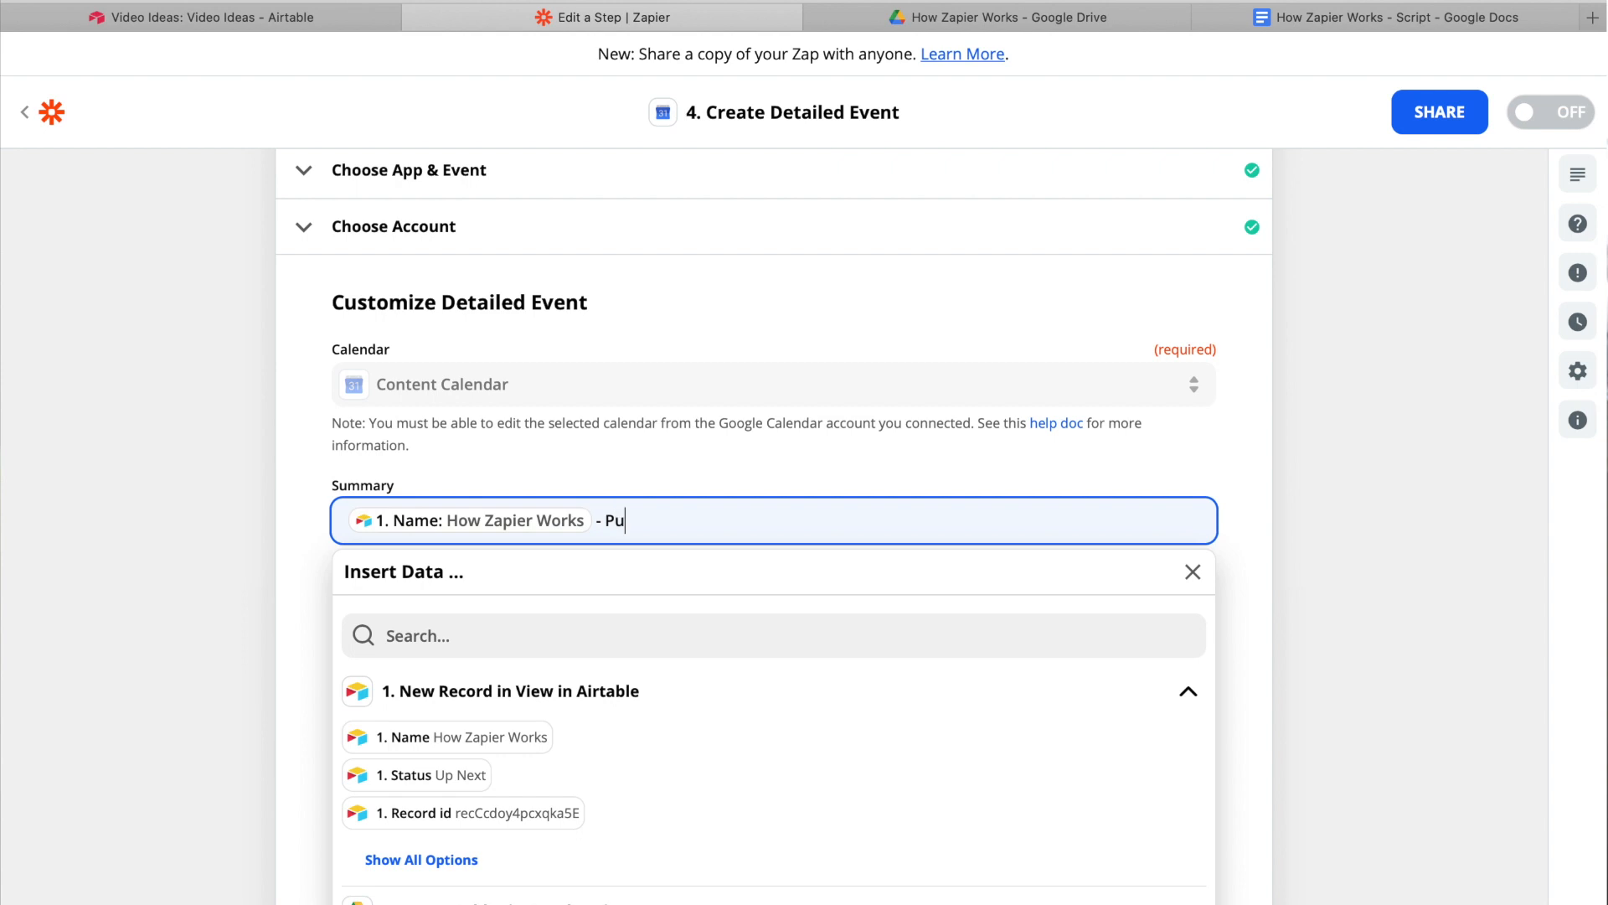
type("blish Date")
- Use the Airtable record's Target Publish Date for the event's start and end date and time
scroll(571, 611, "down", 5)
left_click(401, 447)
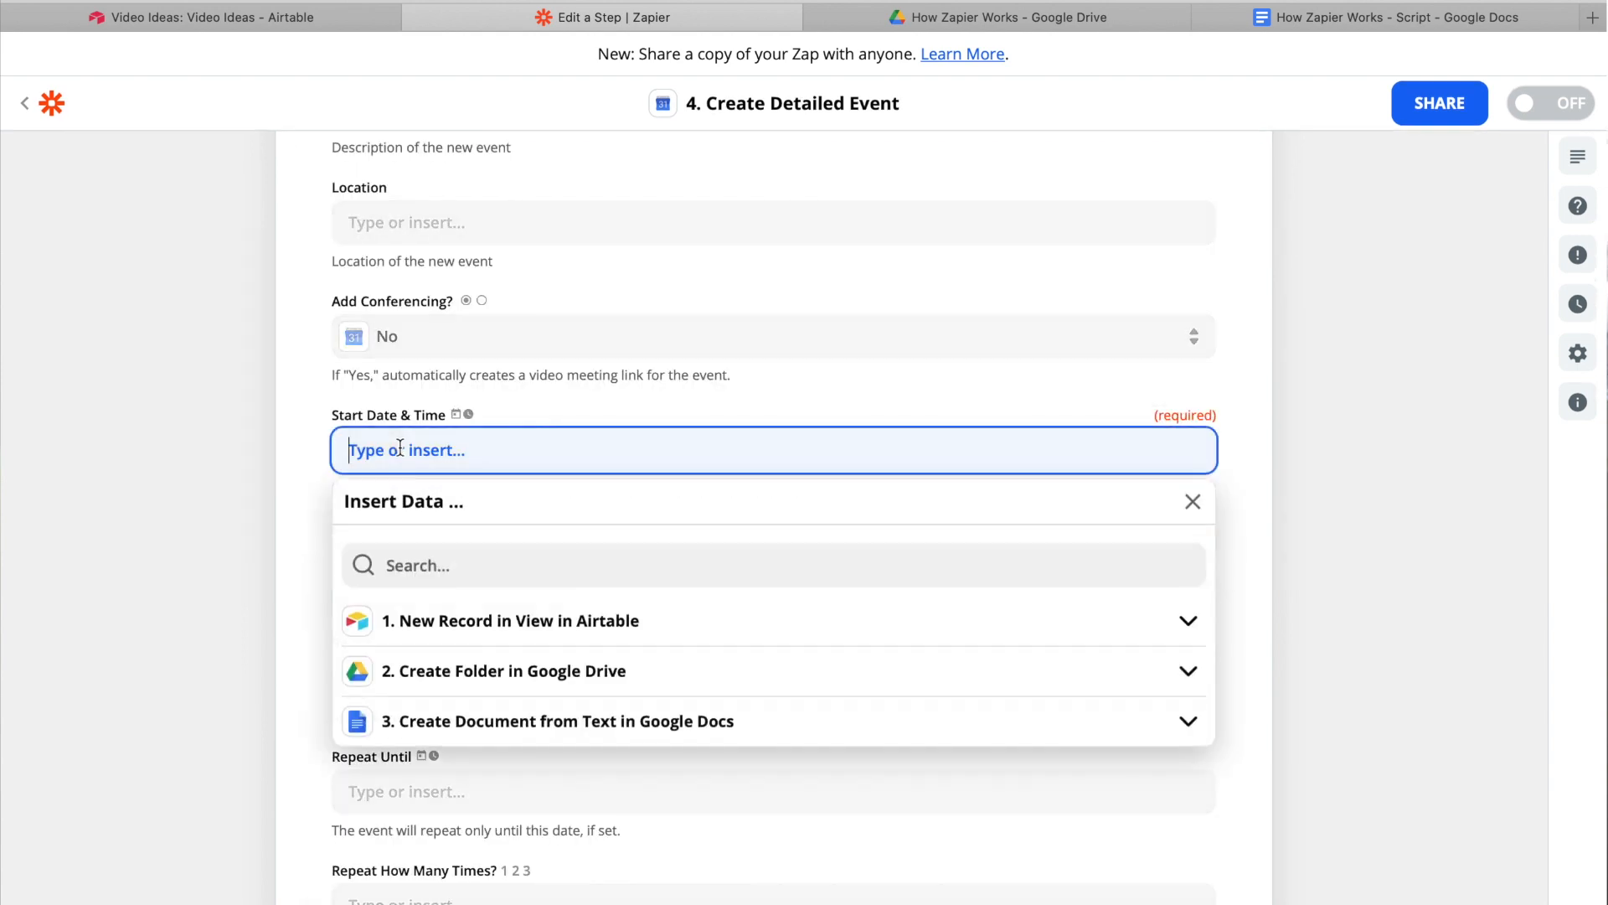
left_click(511, 637)
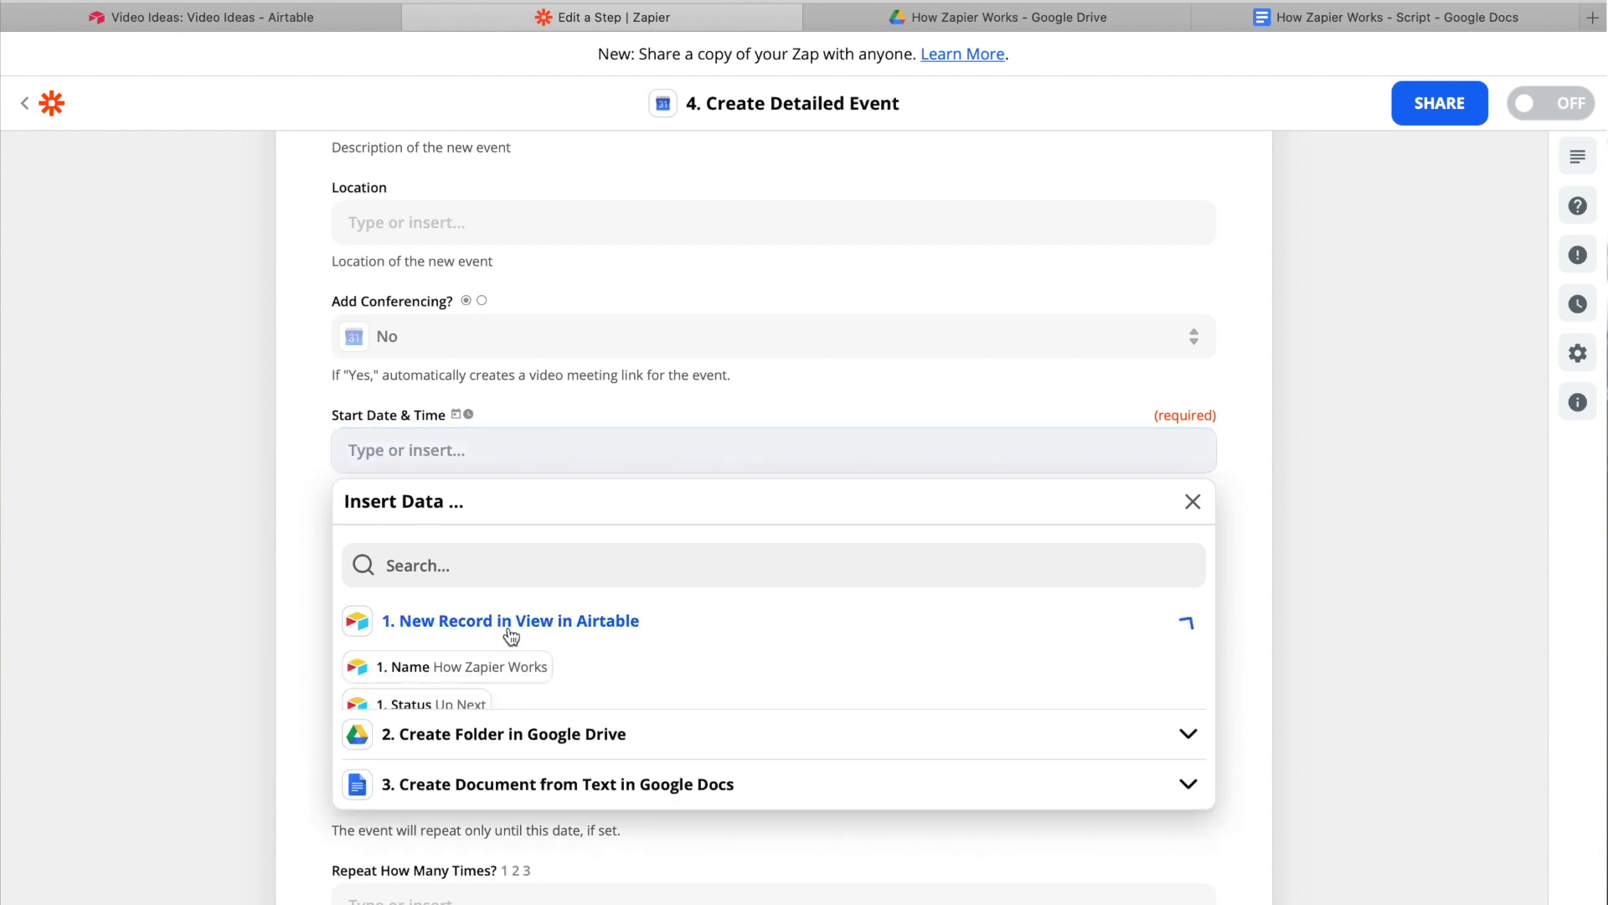
scroll(269, 620, "down", 2)
left_click(402, 640)
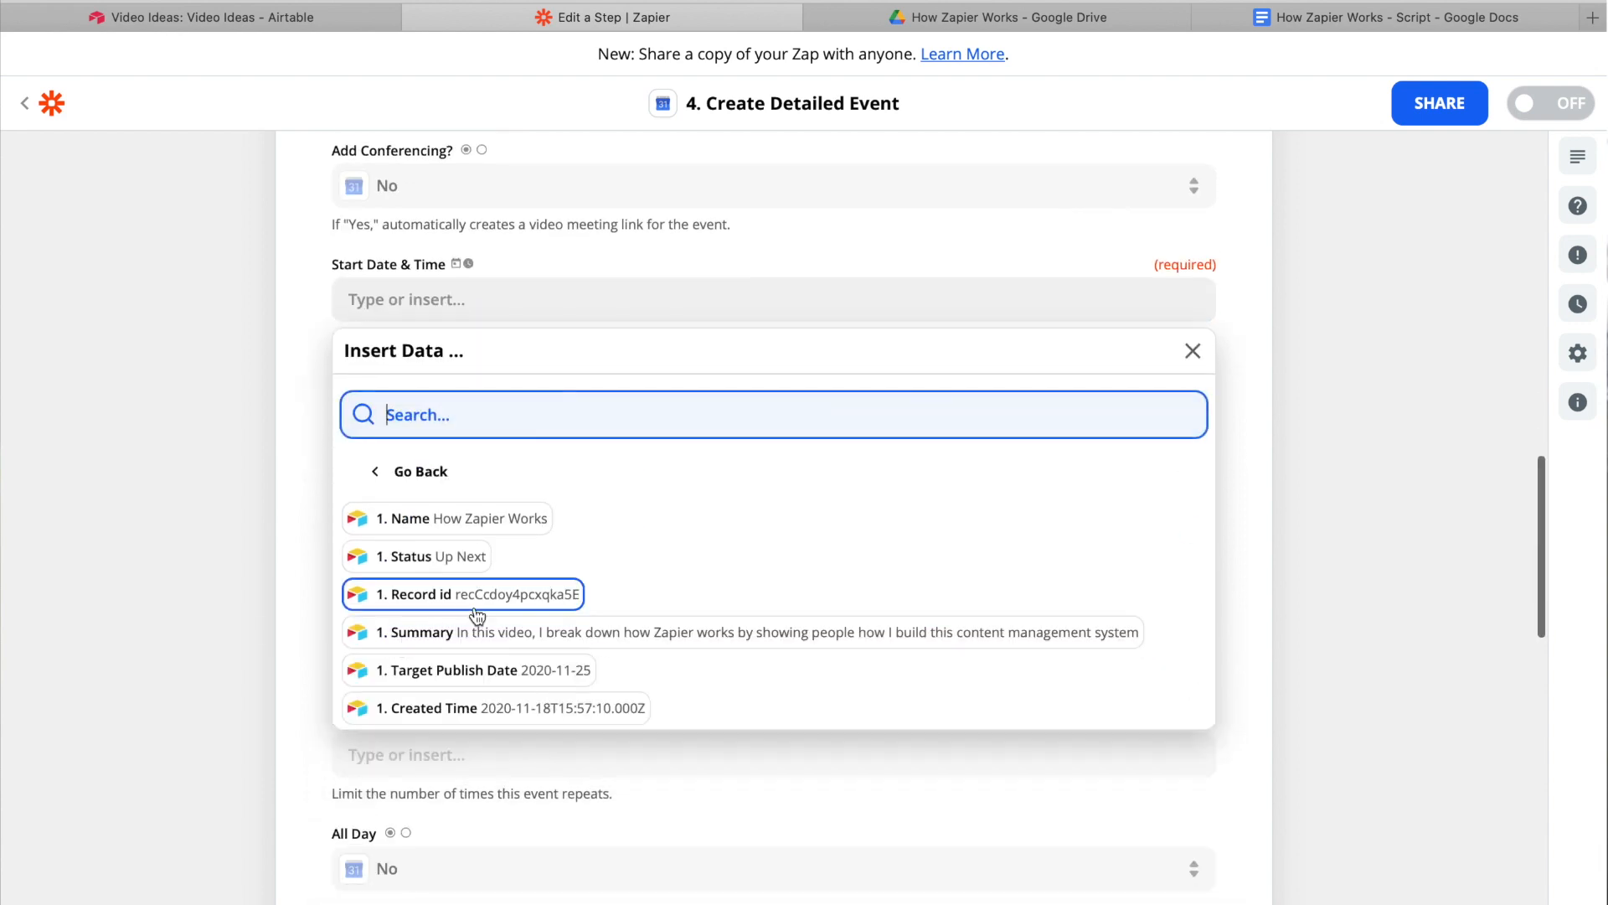
left_click(500, 681)
scroll(586, 670, "down", 3)
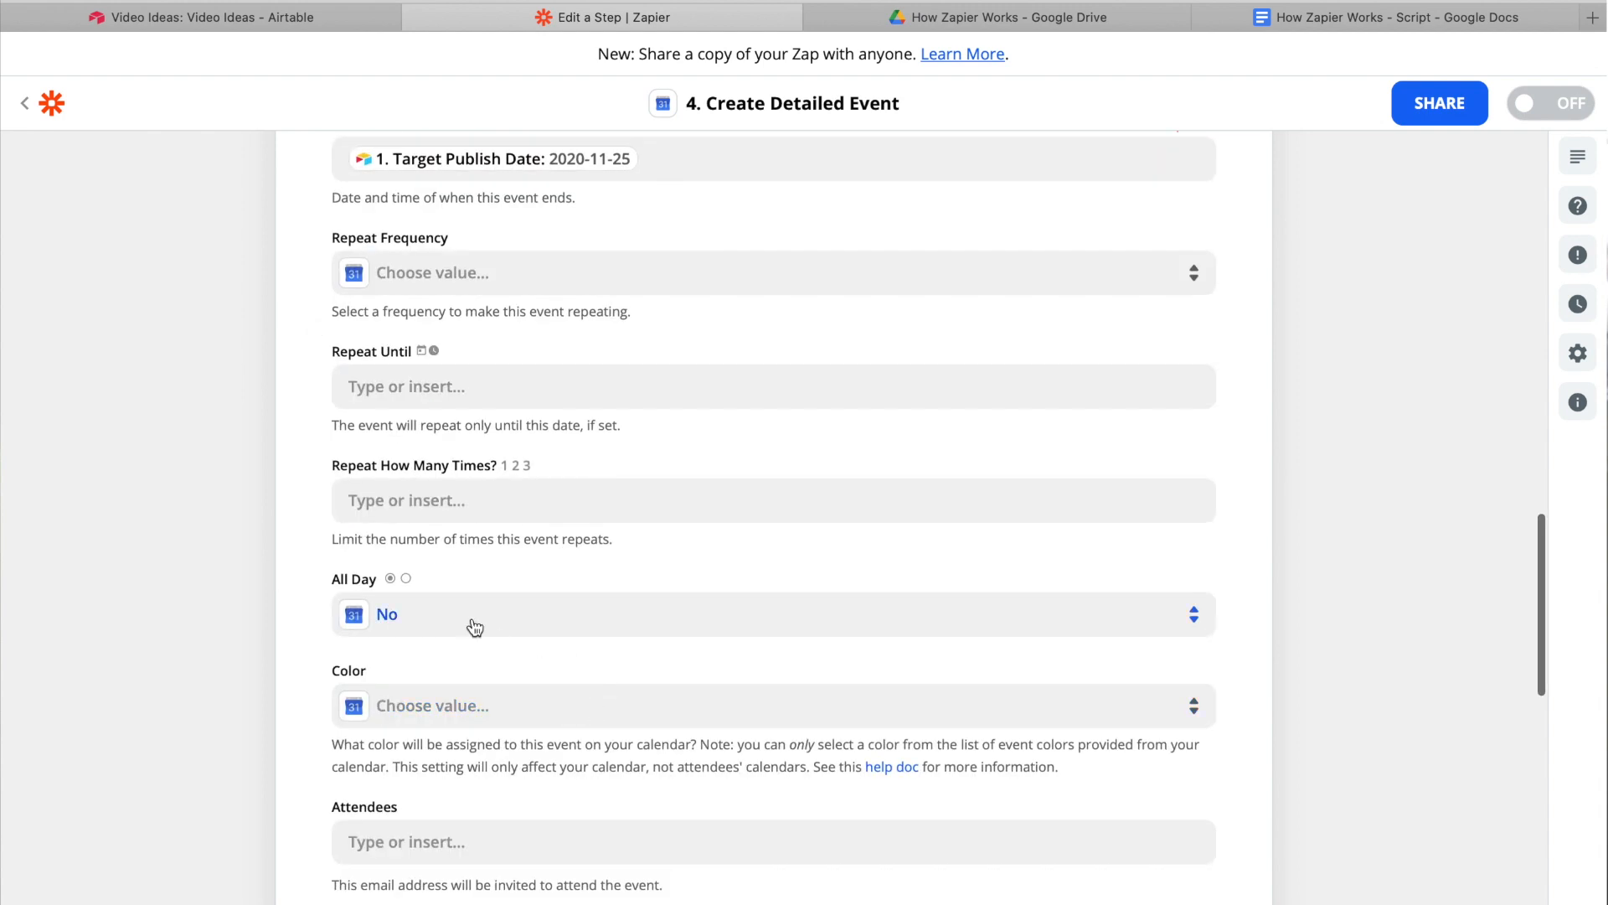
- Make the calendar event All Day and send a test event to Google Calendar
scroll(475, 627, "down", 3)
left_click(469, 413)
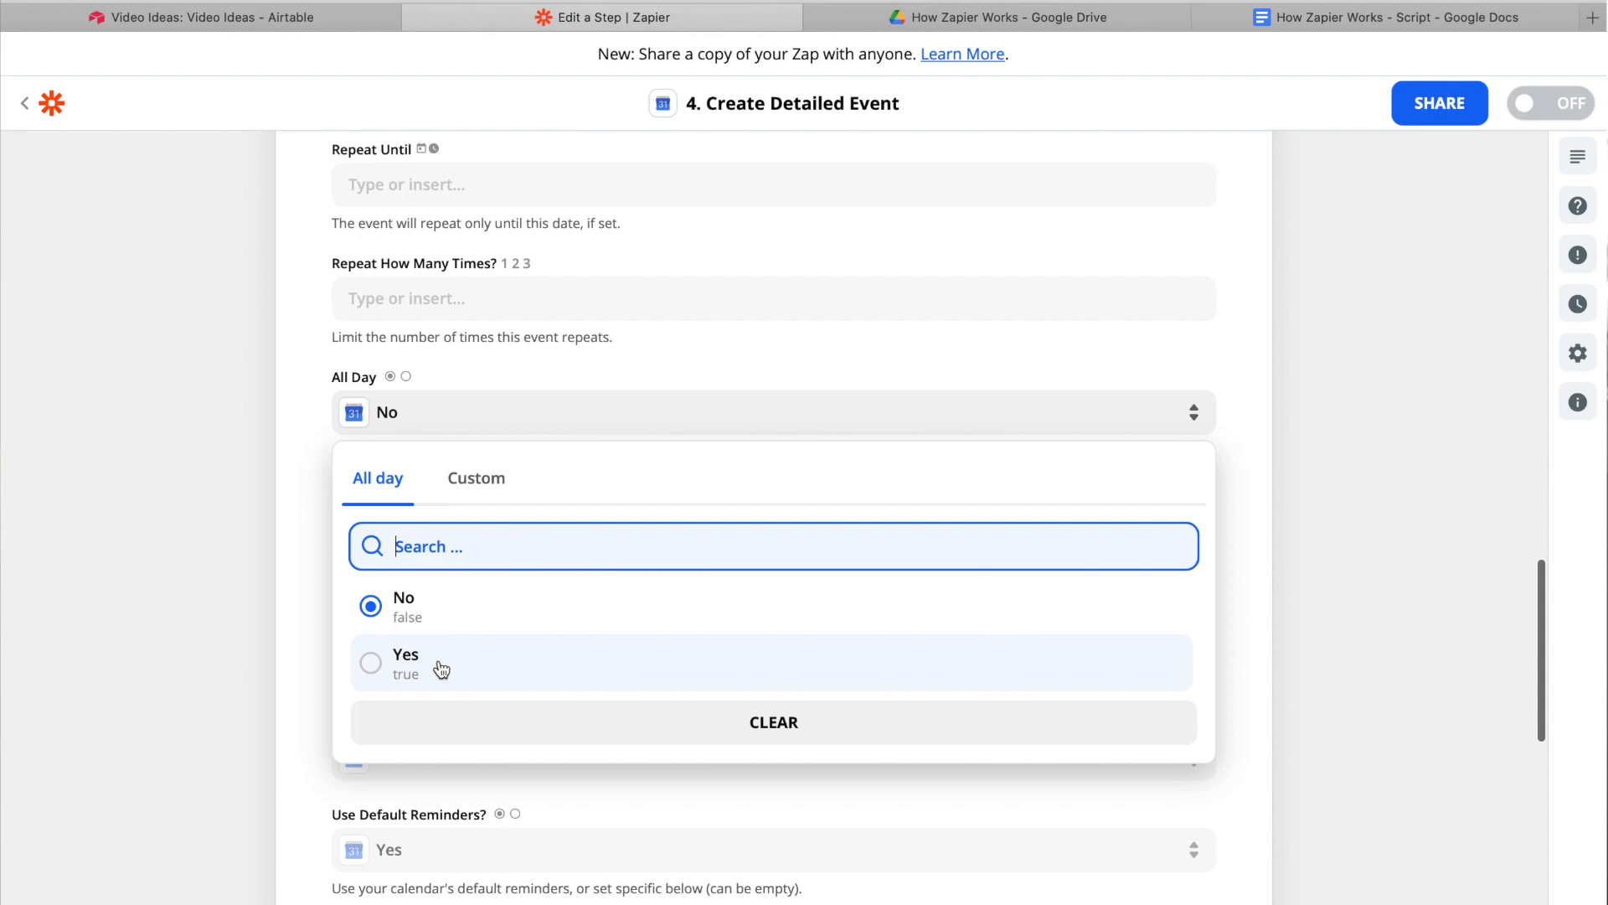
left_click(441, 662)
scroll(124, 623, "down", 10)
left_click(877, 603)
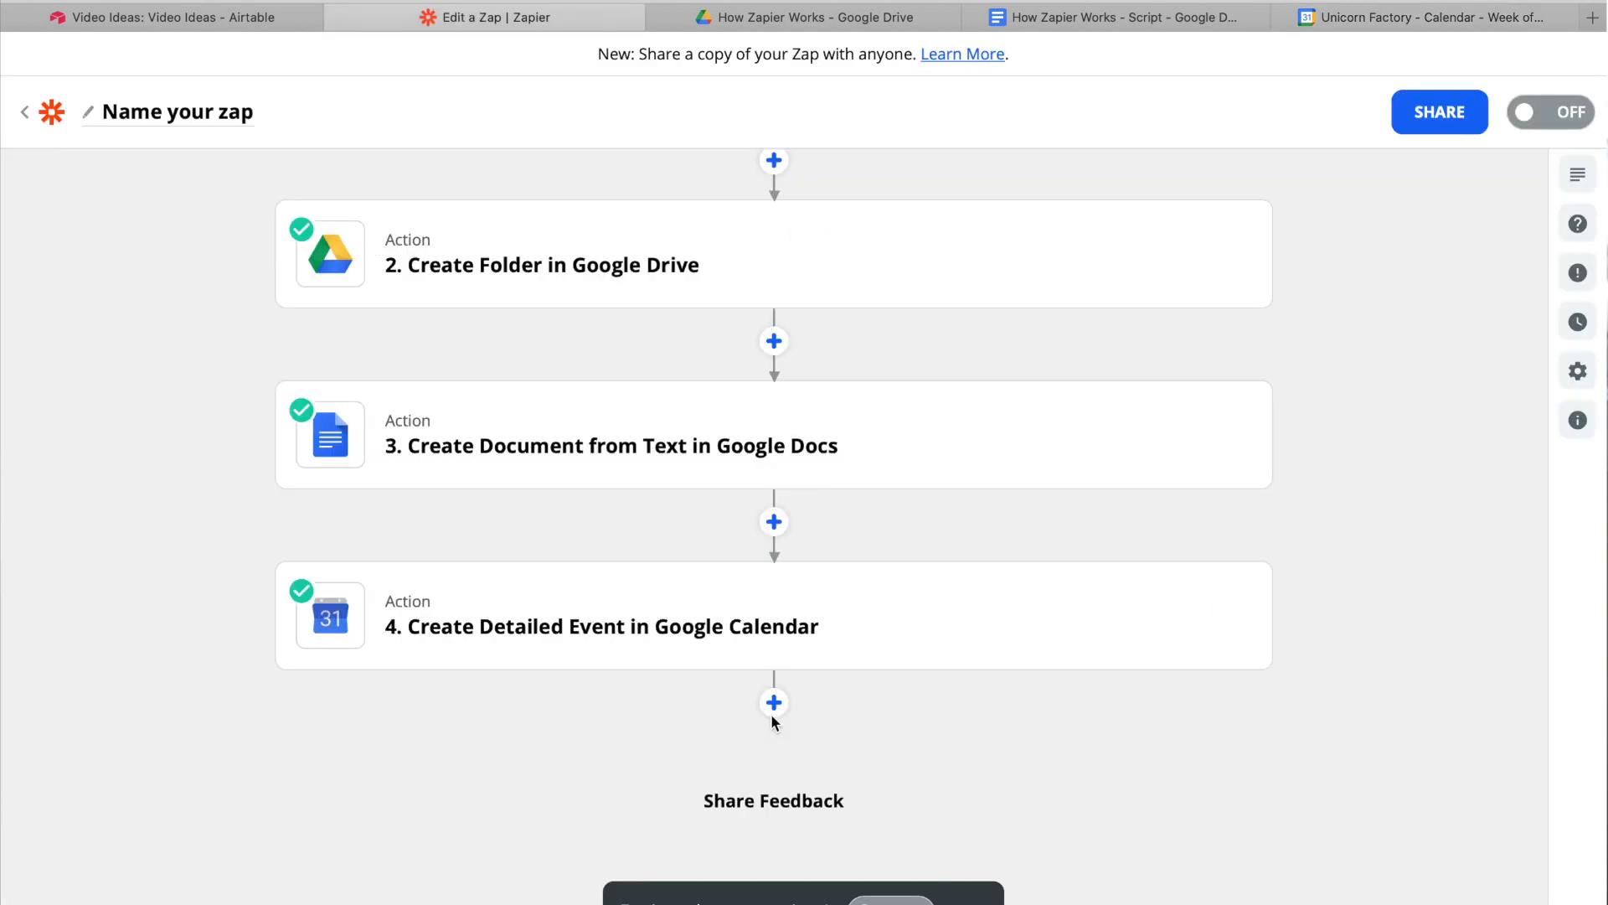
- Add a fifth step to the Zap using Airtable's Update Record action on the Video Ideas base and table
left_click(774, 703)
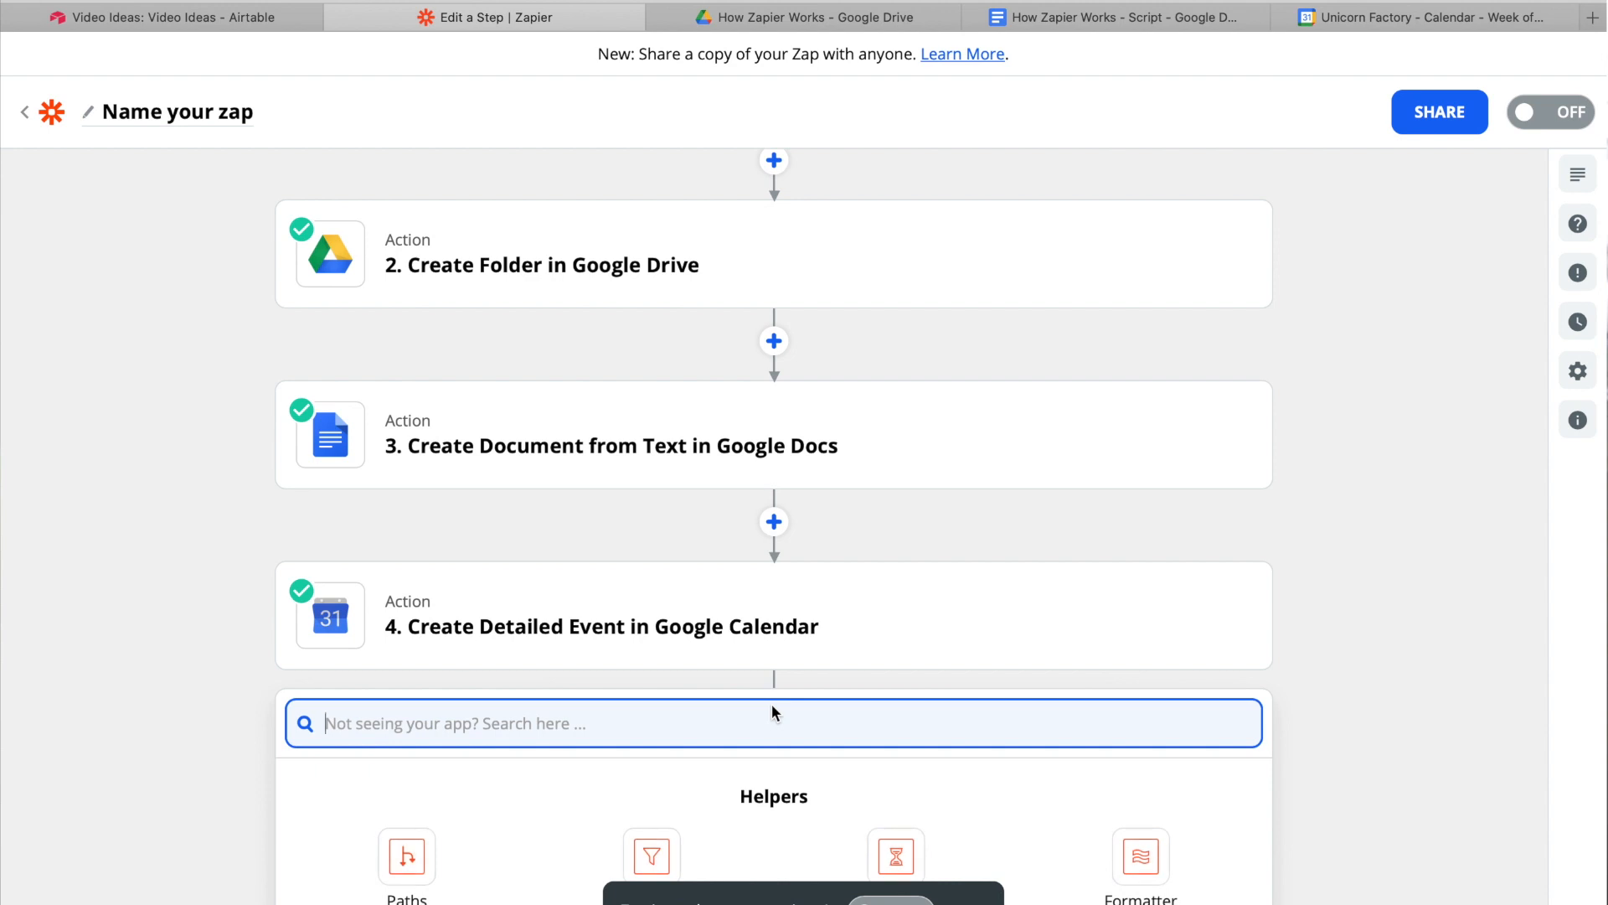
type("Airtable")
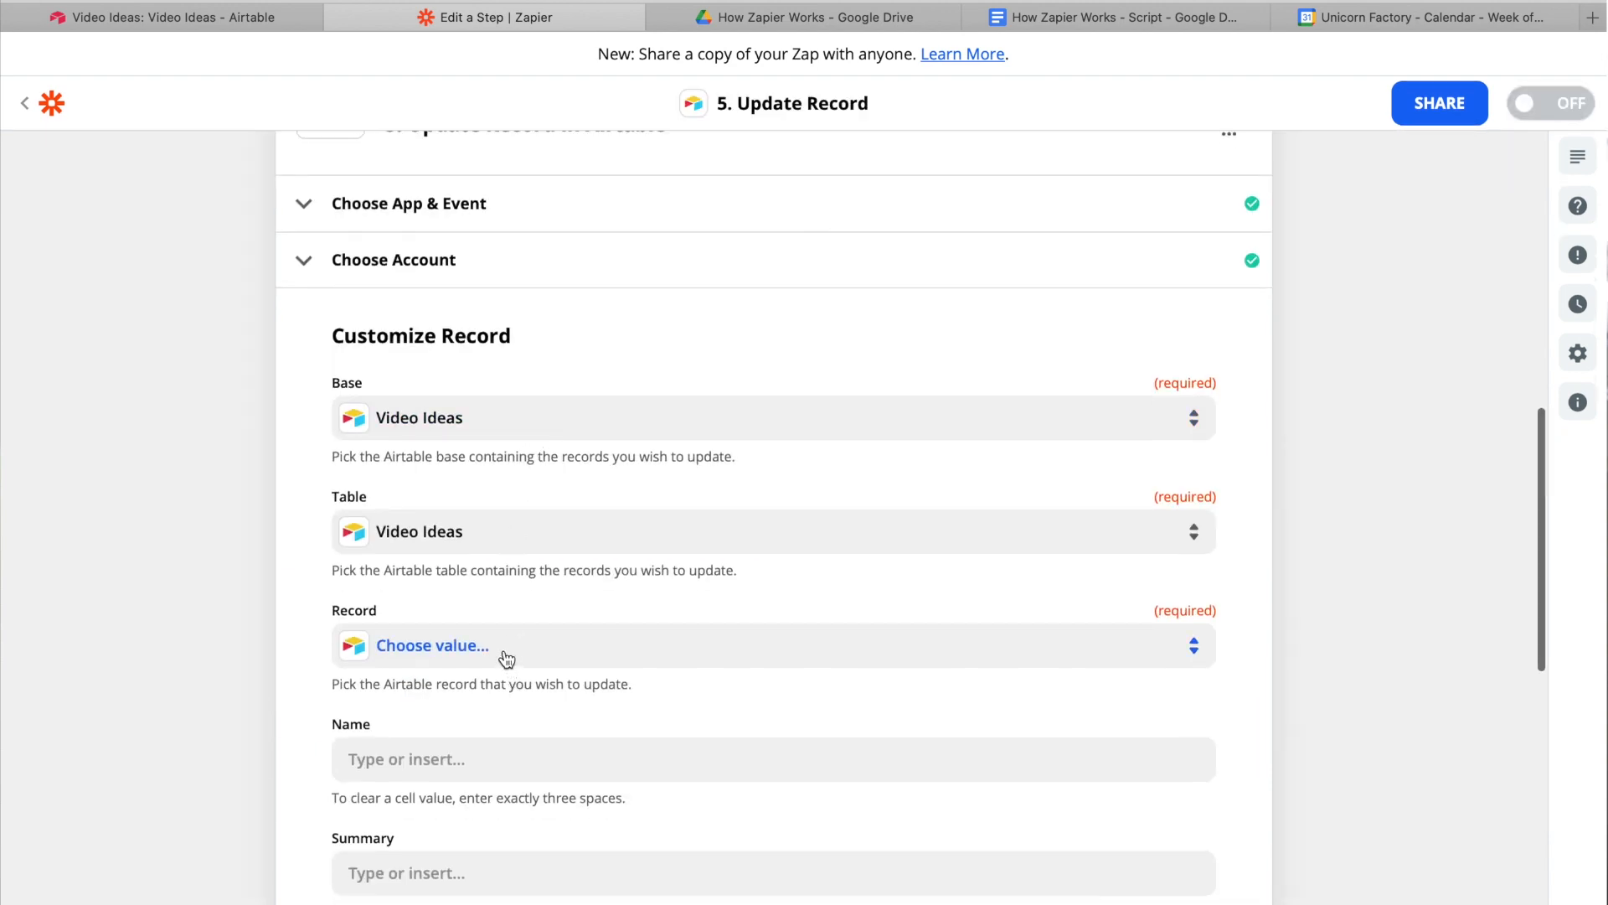
- Set the record to update to the custom Record id value from the New Record in View step
left_click(507, 658)
left_click(487, 713)
scroll(222, 599, "down", 3)
left_click(575, 645)
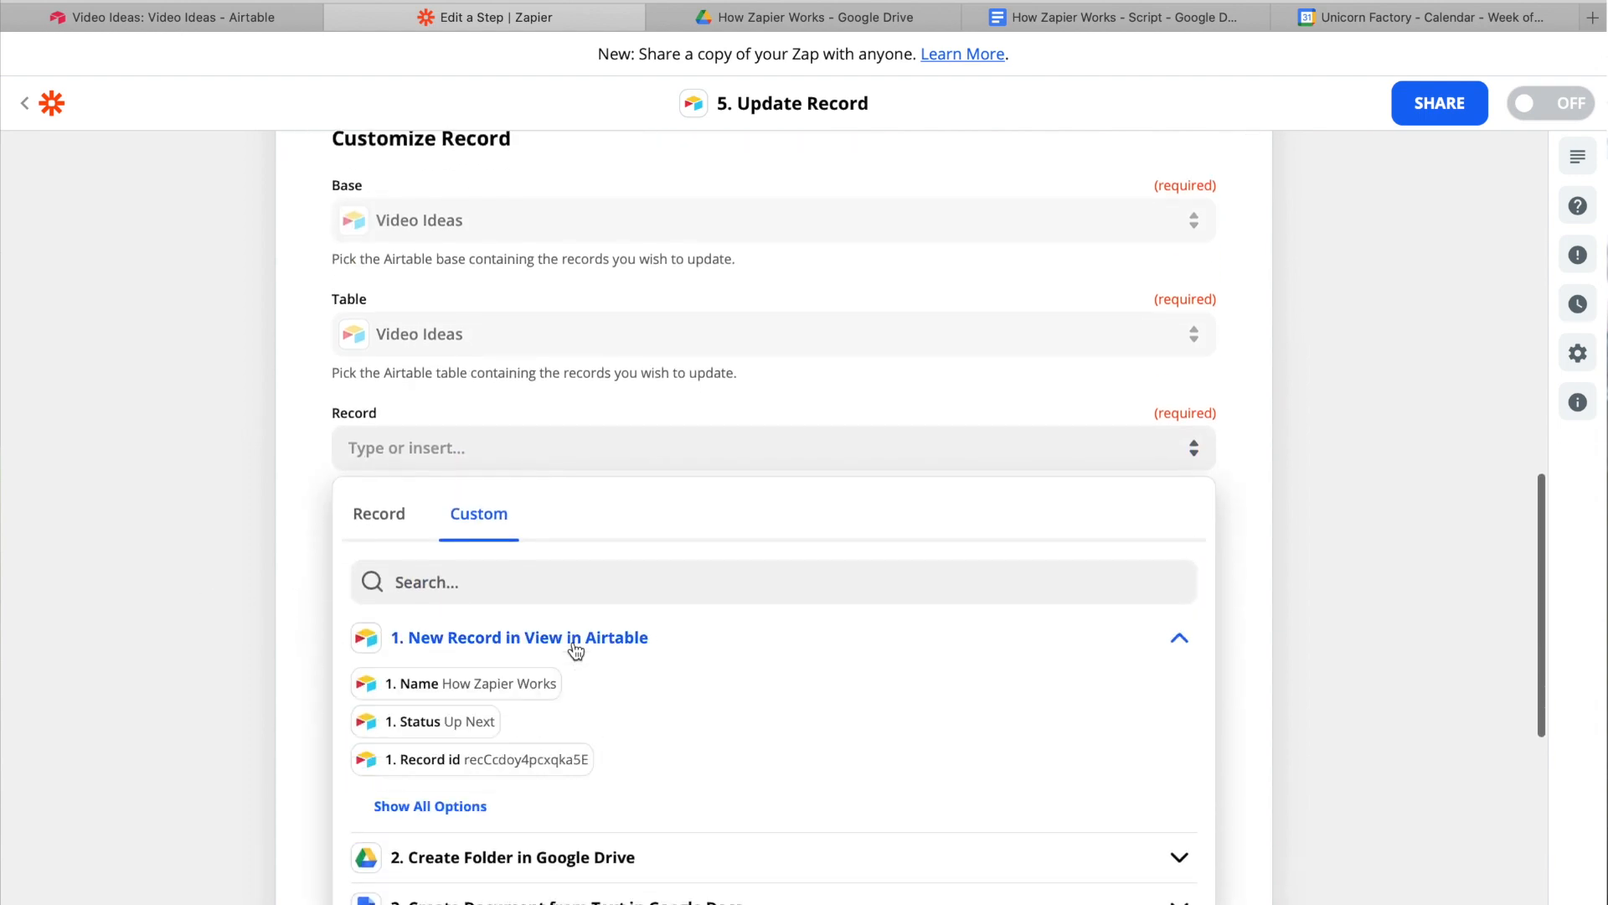
left_click(483, 762)
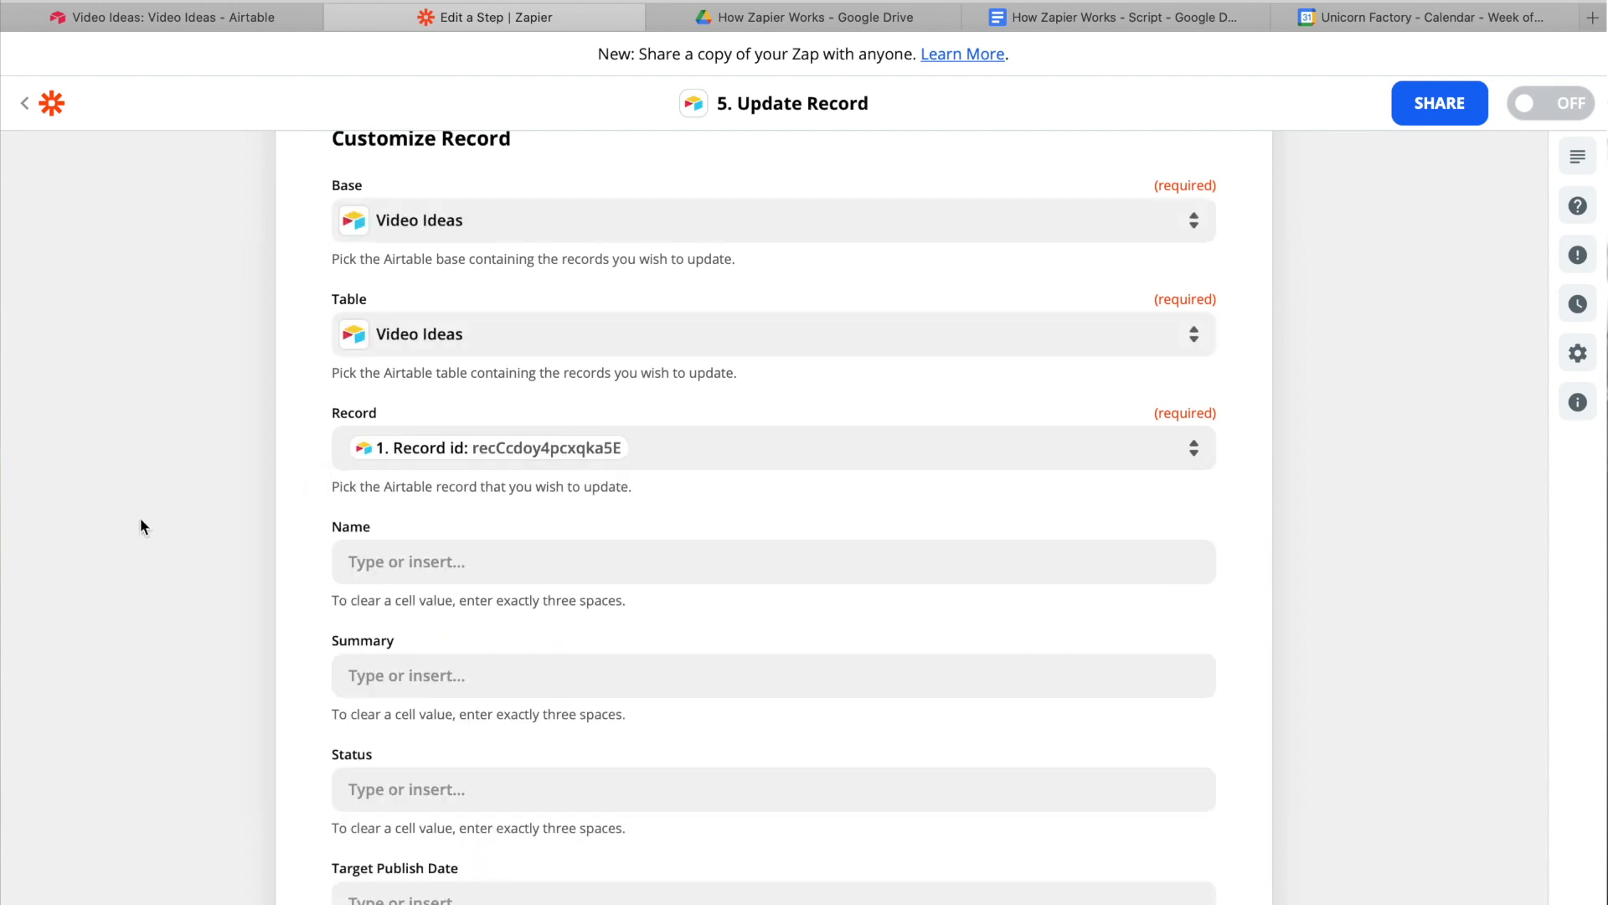
- Set the Status field of the updated record to "In Progress"
scroll(423, 366, "down", 5)
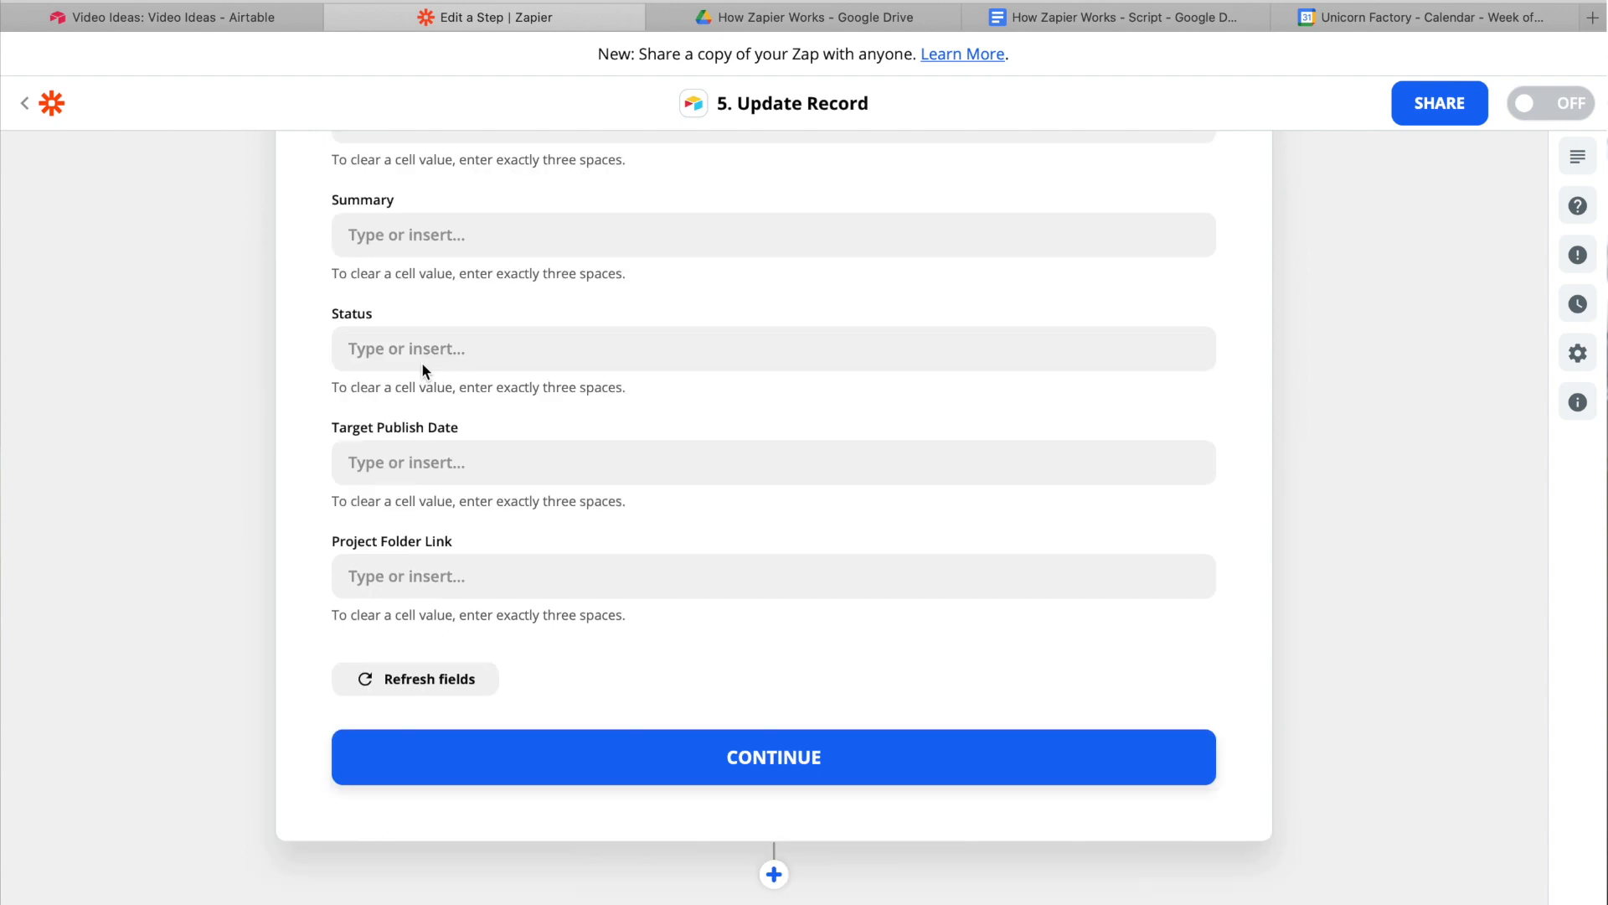
left_click(418, 357)
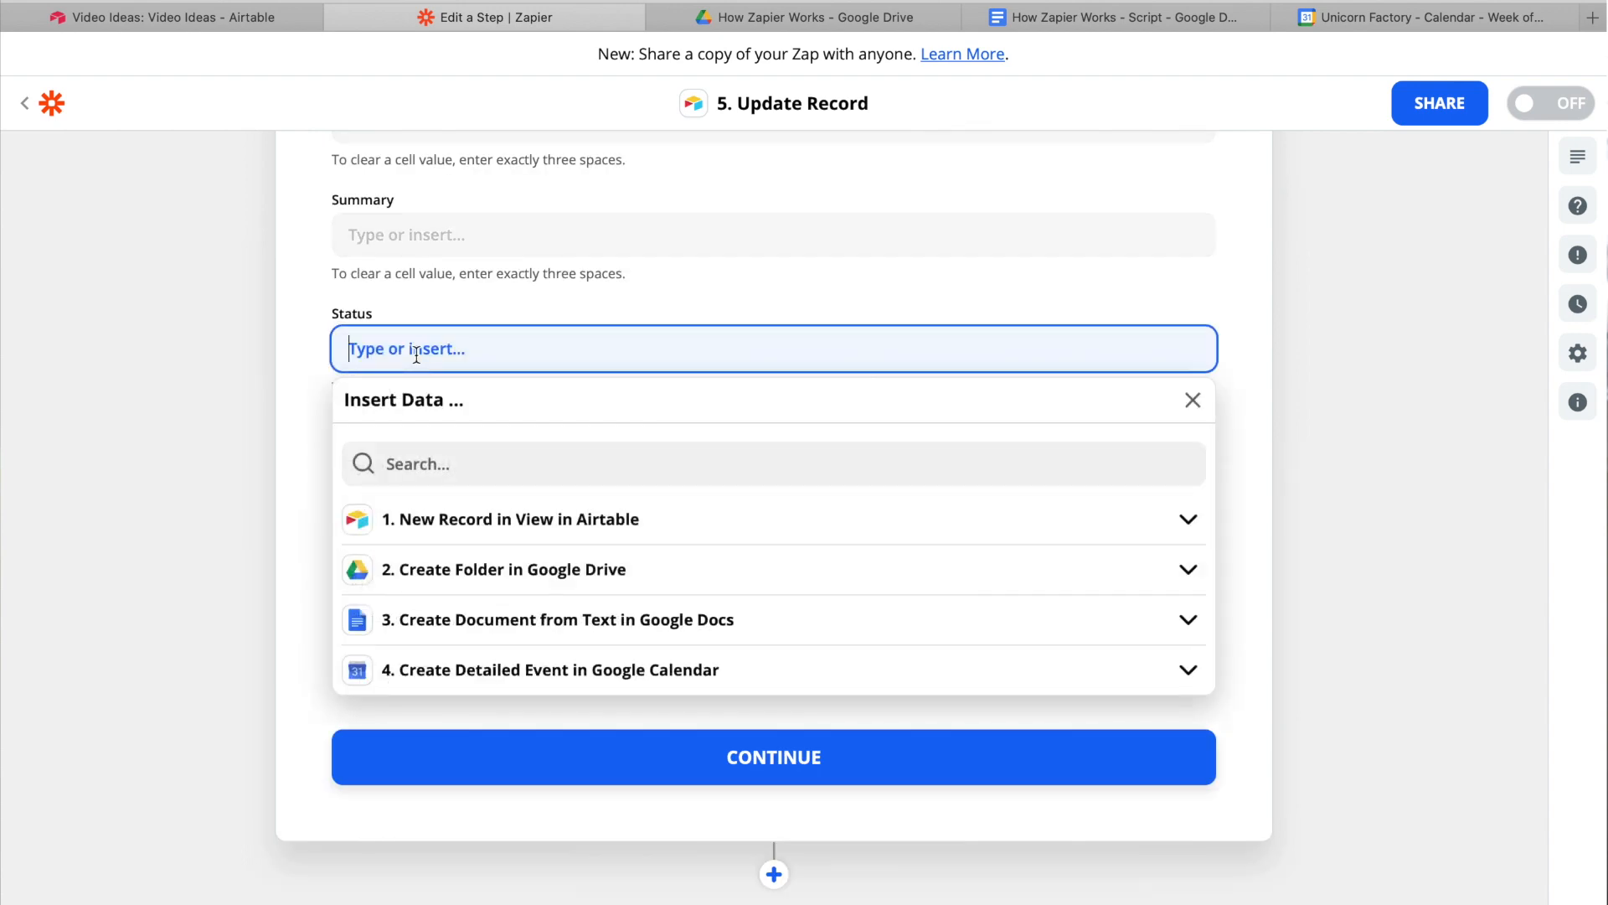
type("In Progress")
left_click(234, 395)
- Fill Project Folder Link with the Create Folder step's Embed Link, found by searching "link", and send a test record to Airtable
left_click(352, 577)
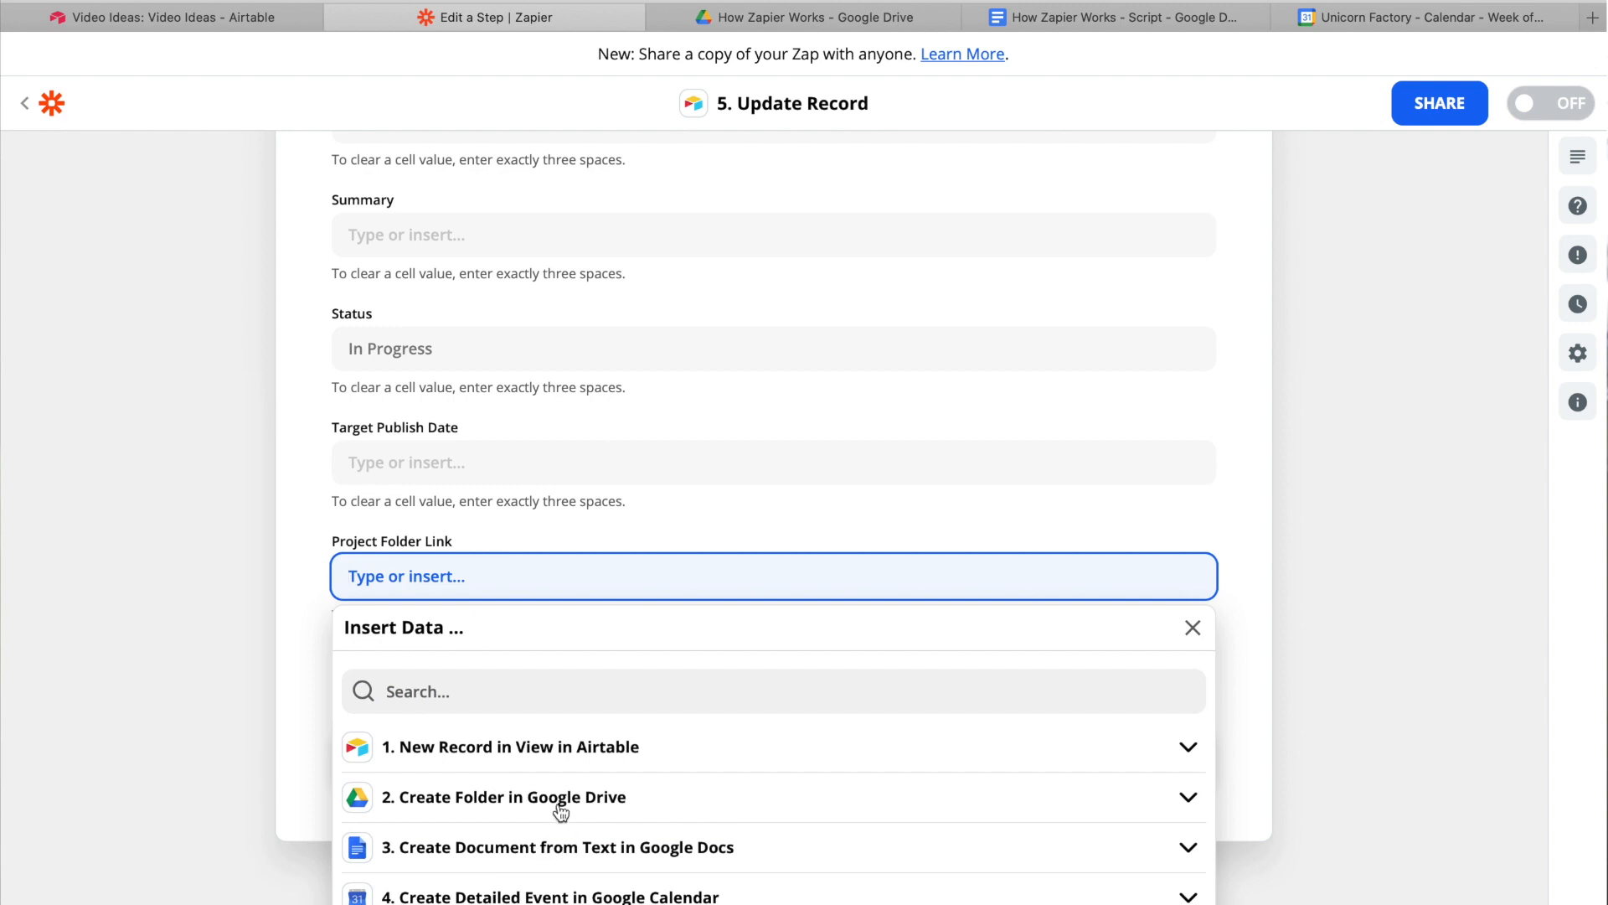
left_click(560, 804)
scroll(477, 753, "down", 3)
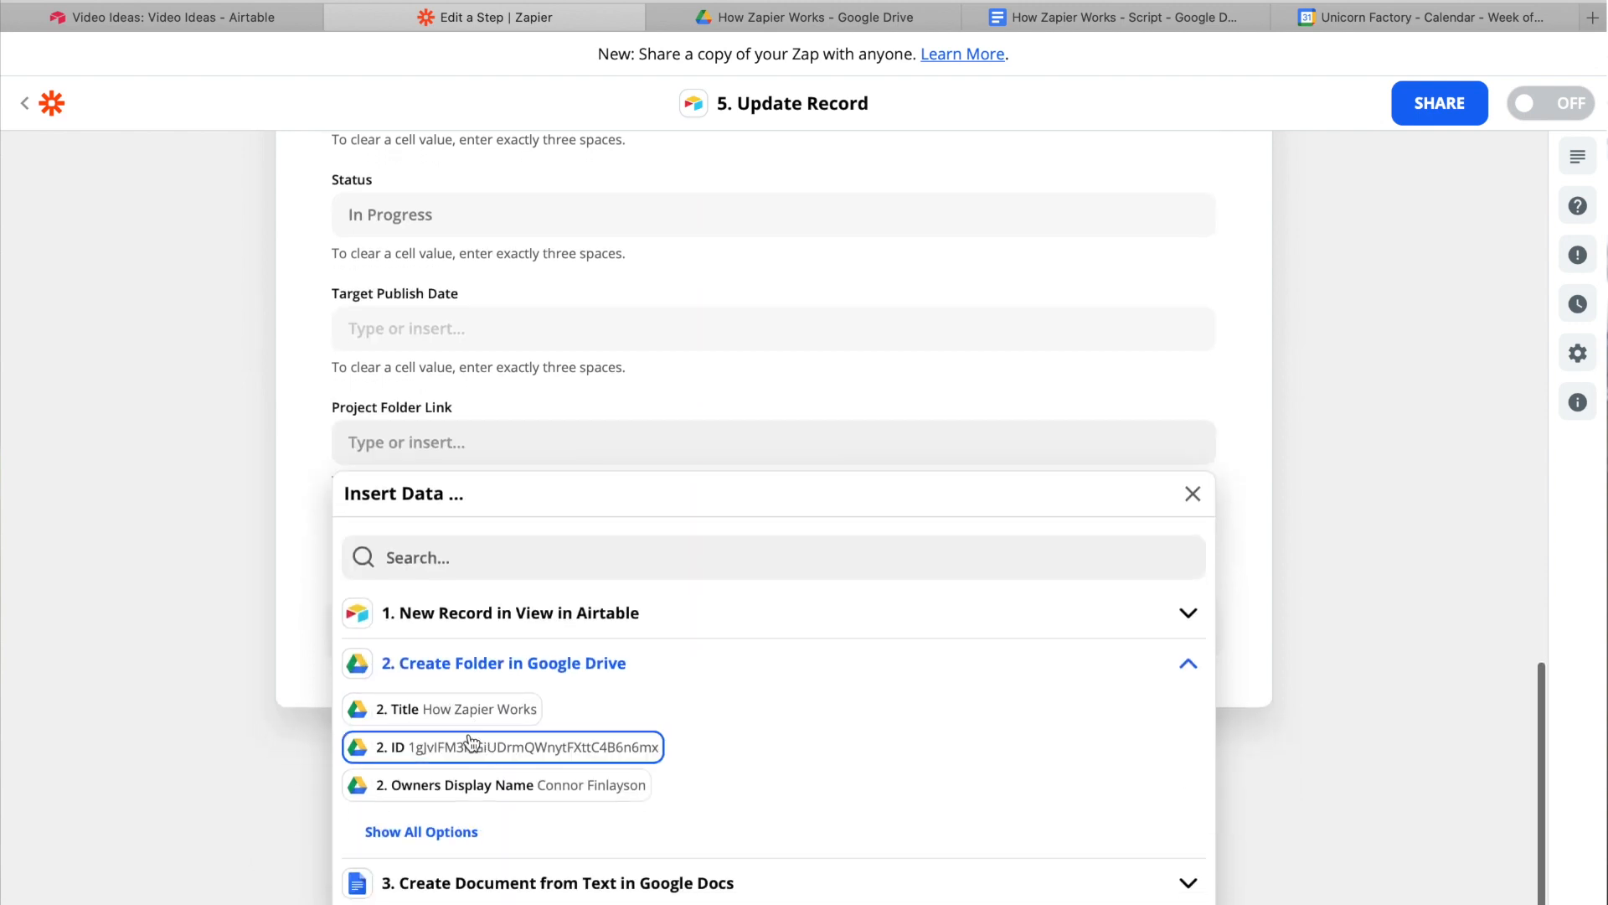
left_click(430, 558)
type("link")
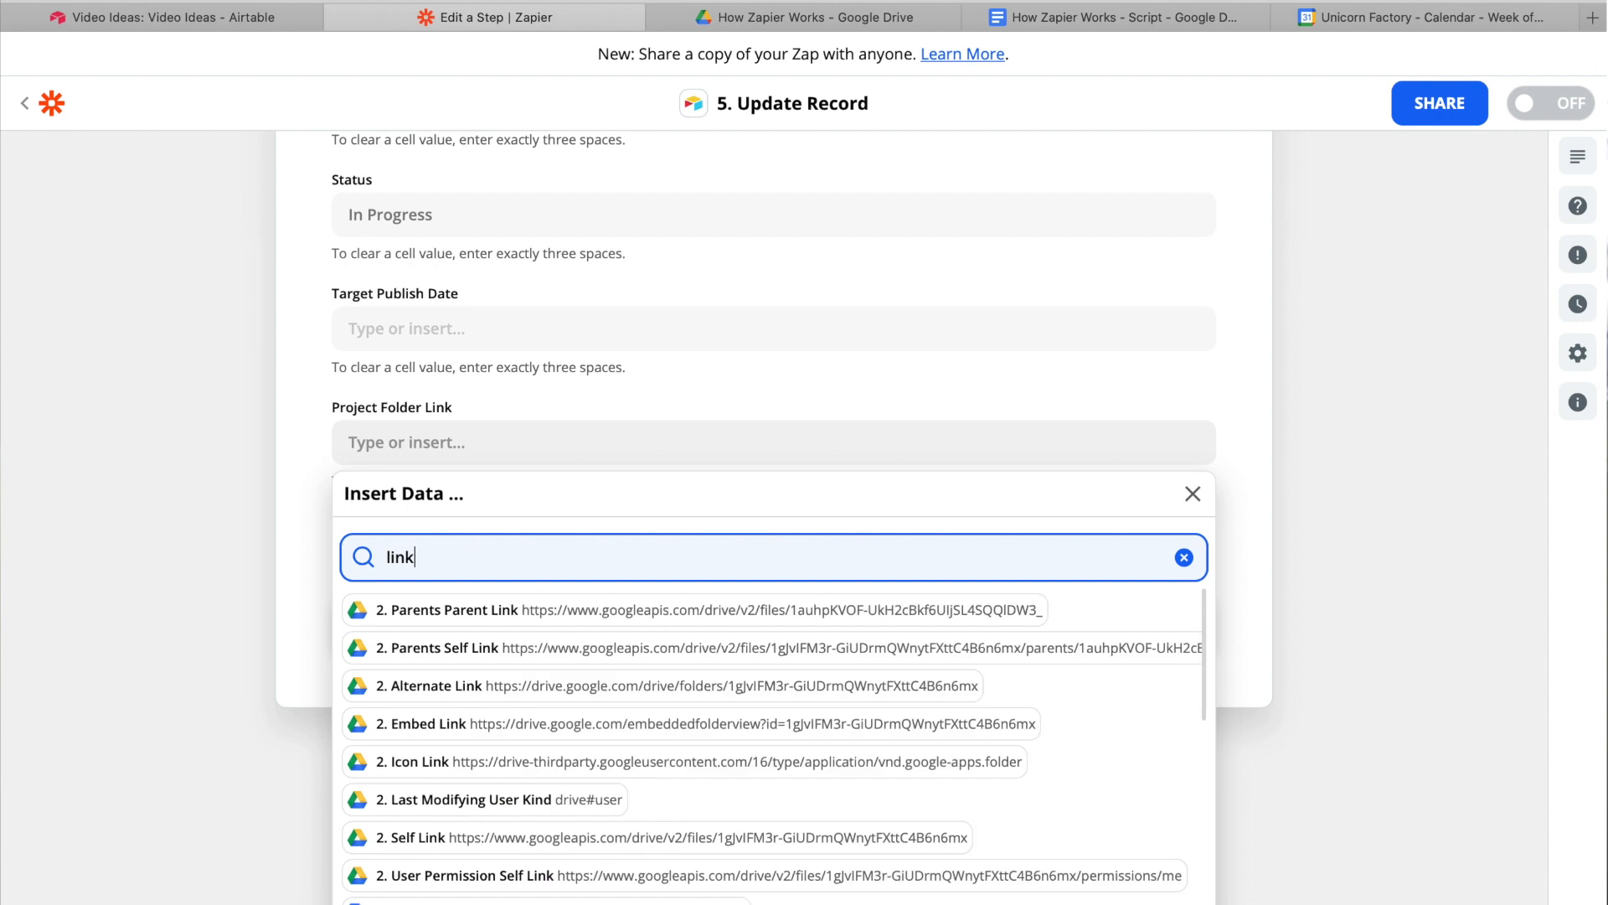
left_click(446, 734)
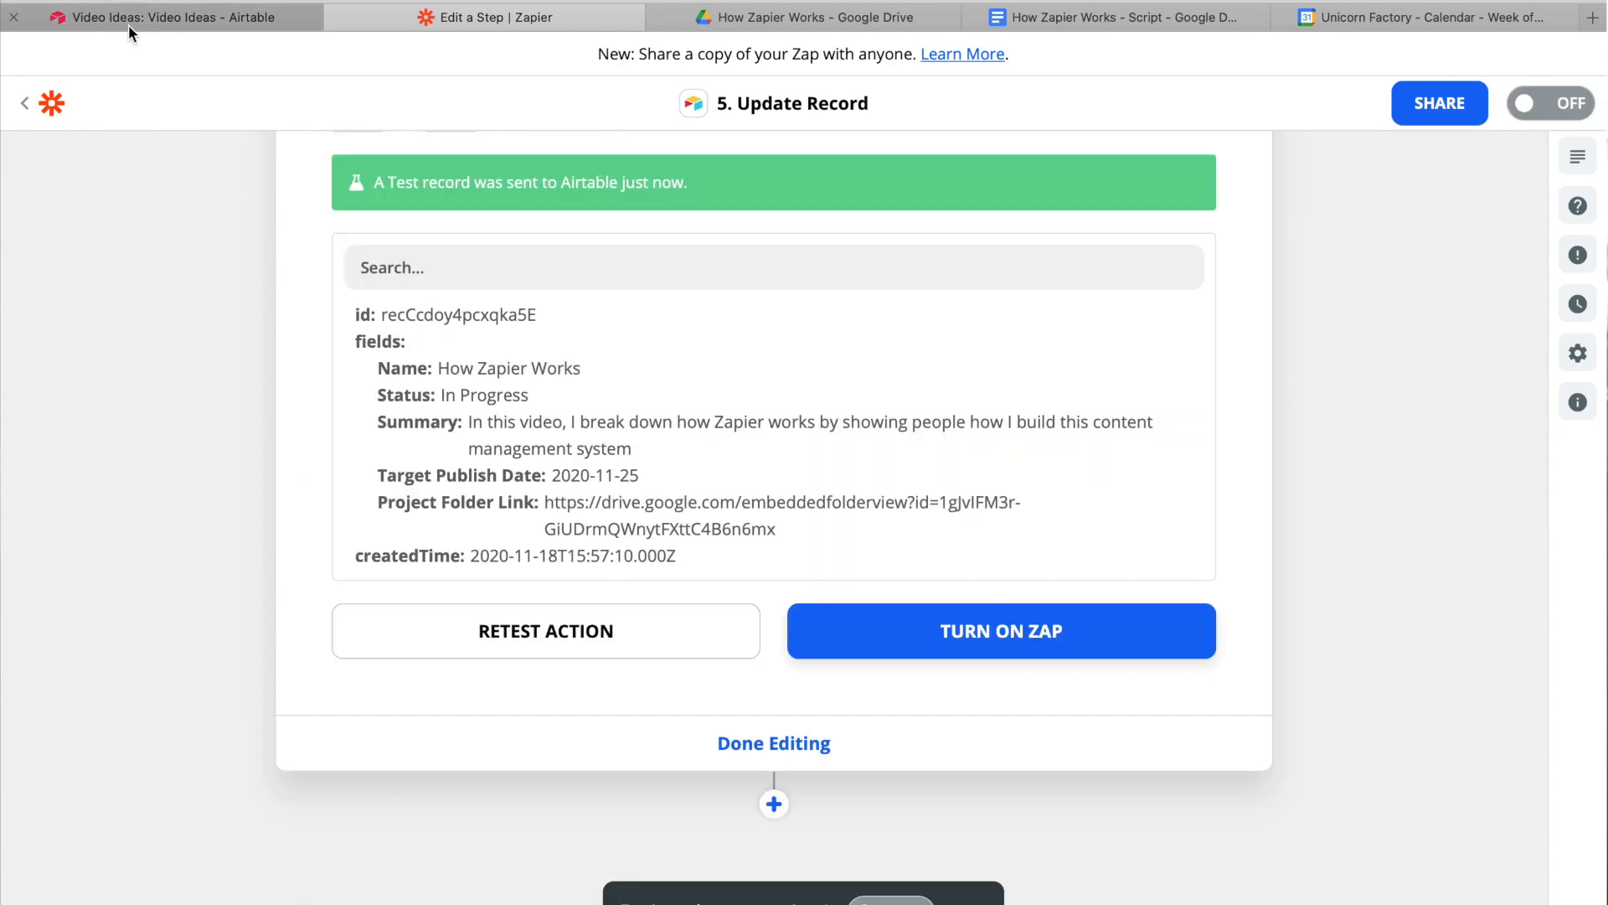
- Switch to the Airtable base, follow the How Zapier Works record's project folder link and open the script document in that folder
left_click(128, 23)
left_click(1270, 787)
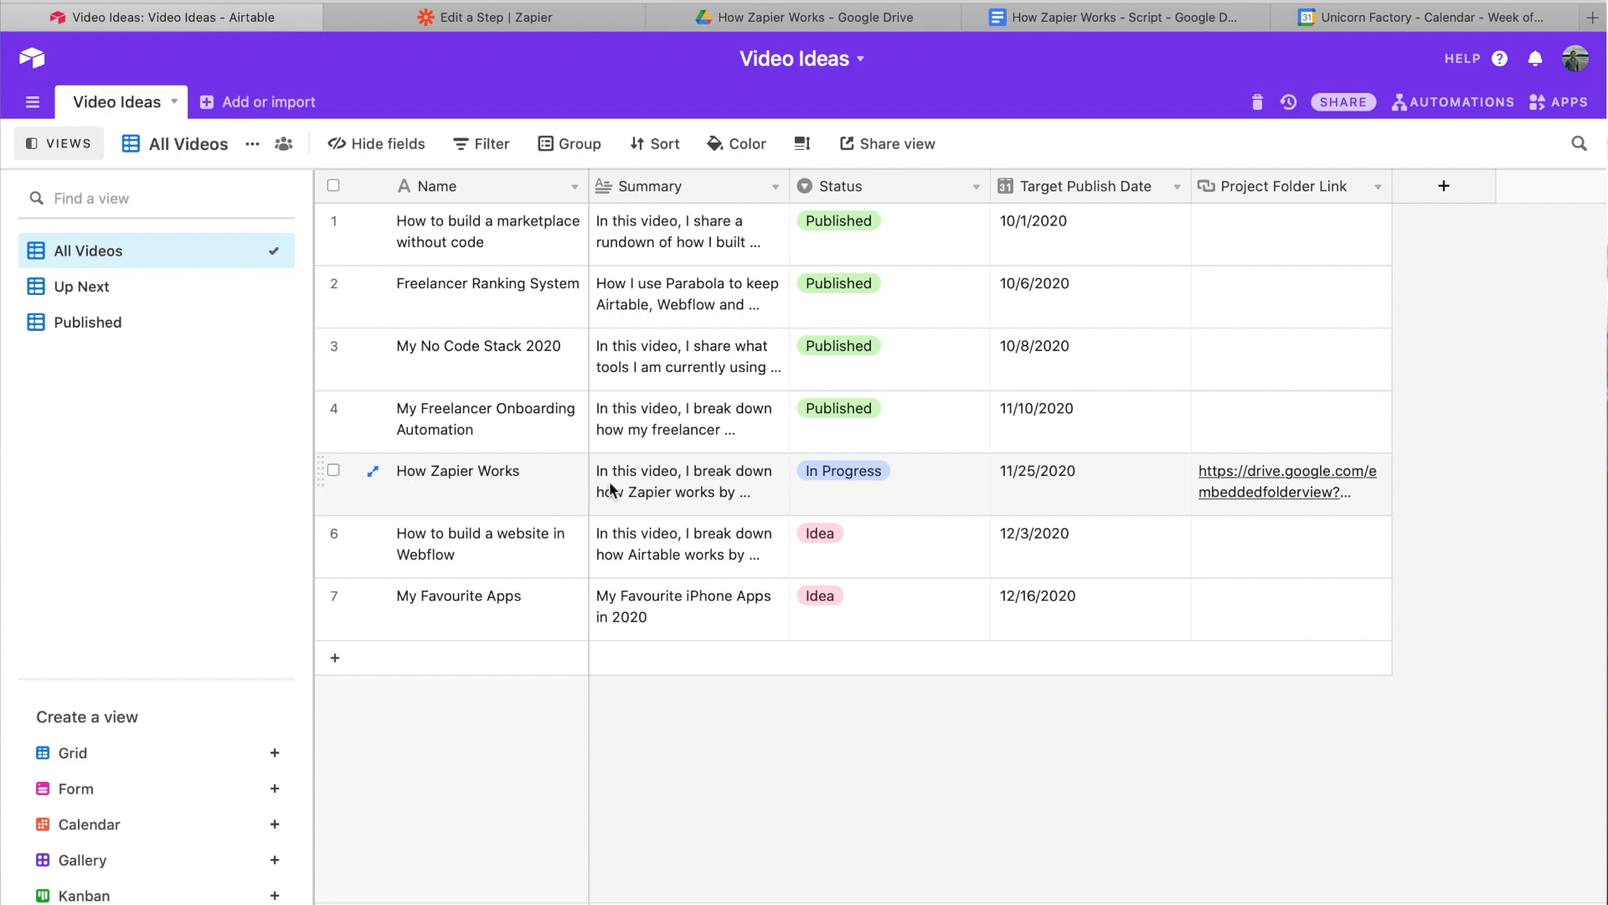
left_click(1293, 477)
left_click(1293, 476)
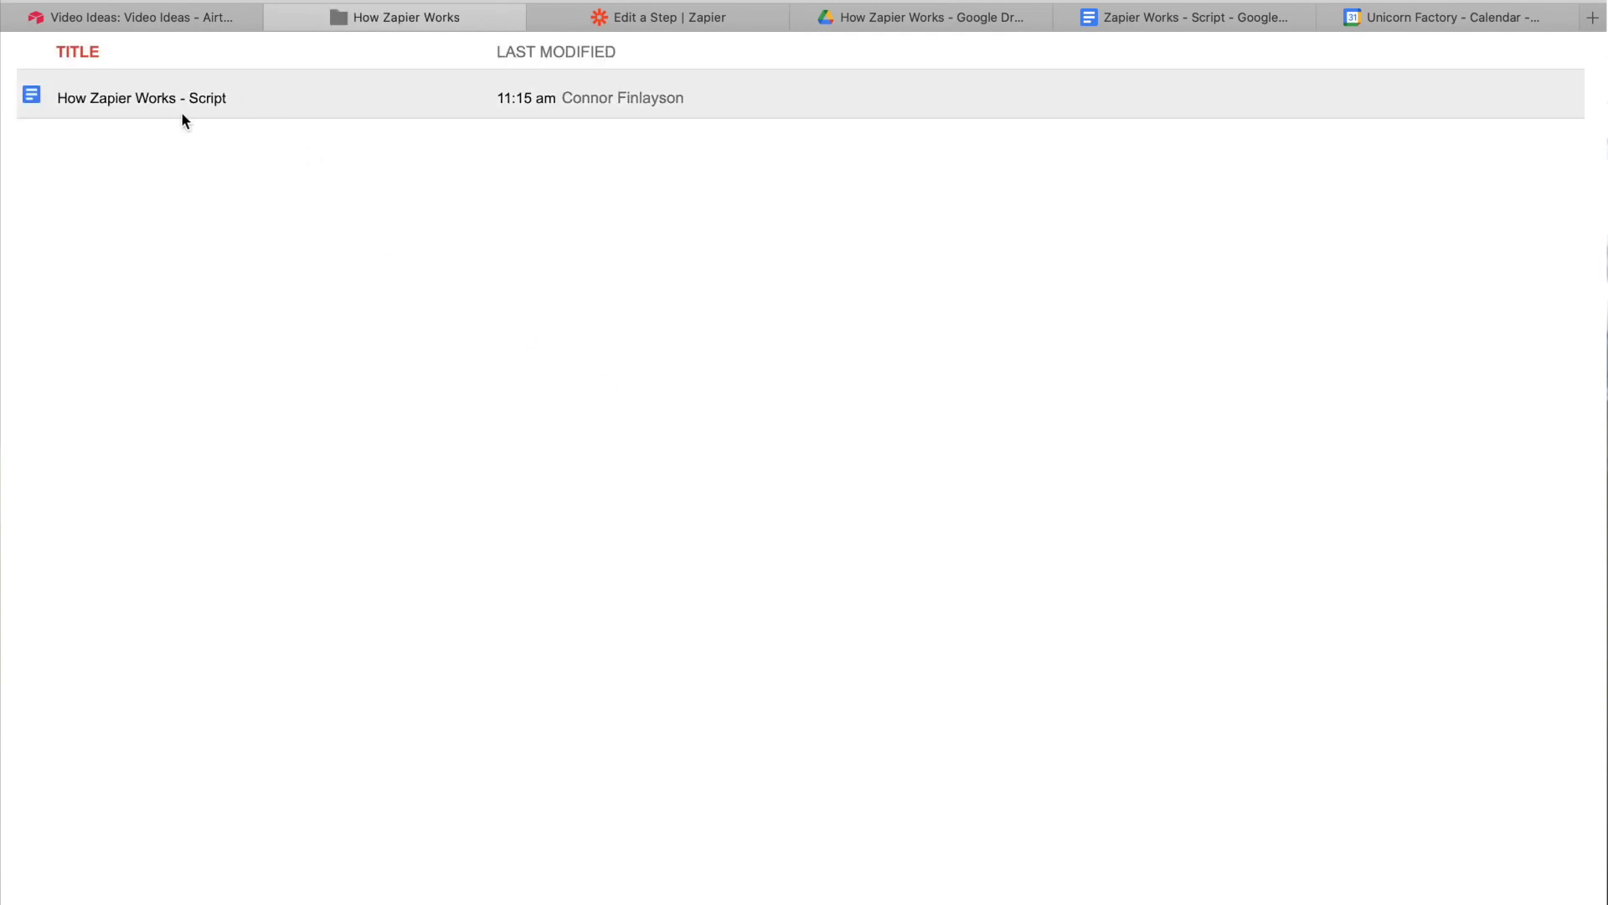
double_click(184, 106)
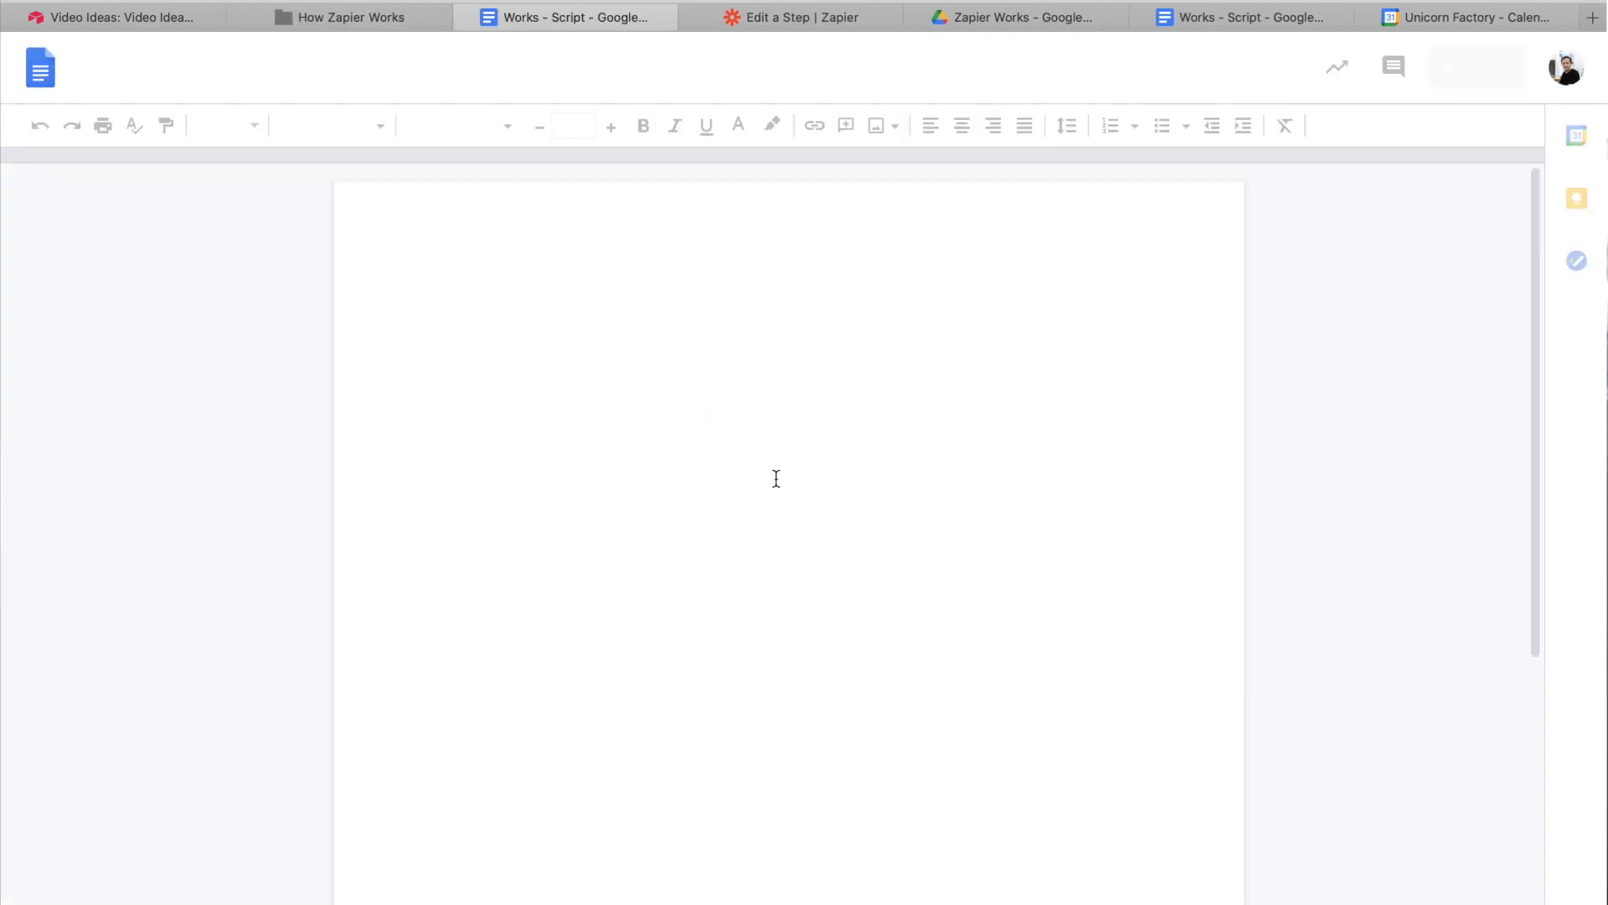